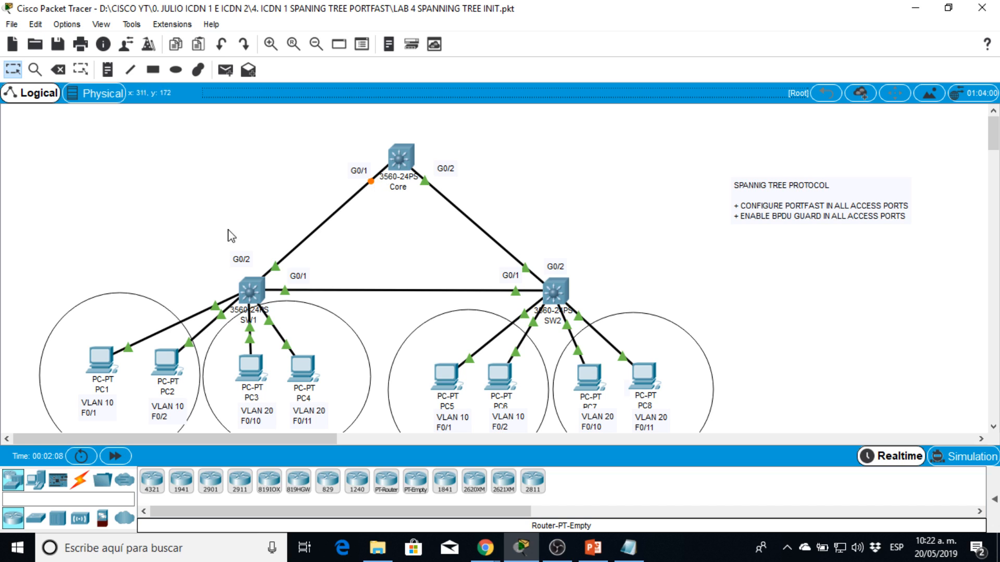
# Delete the cable between PC1 and SW1.
pyautogui.press('Delete')
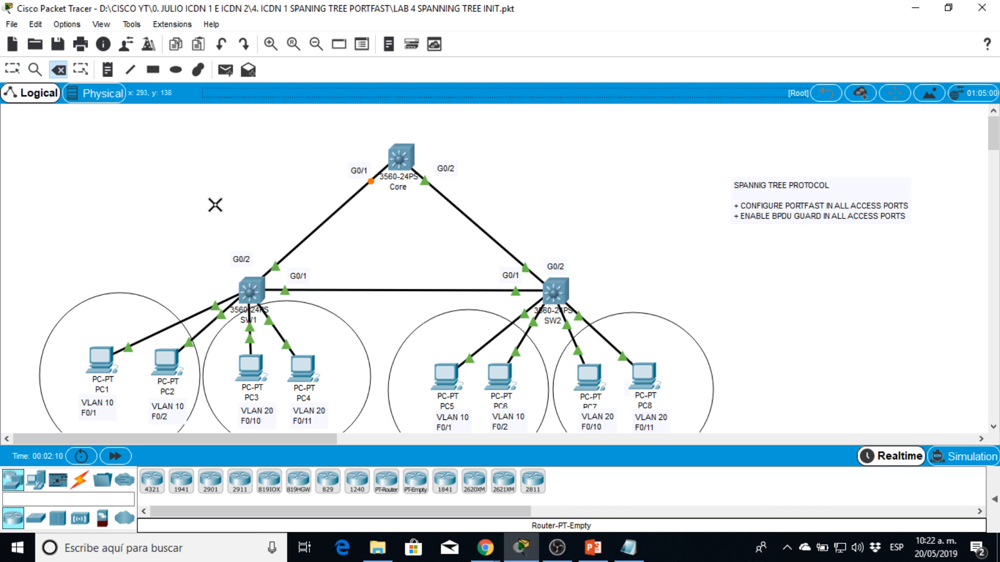
pyautogui.click(197, 315)
pyautogui.press('Escape')
# Reconnect PC1 to FastEthernet0/1 on SW1 with a Copper Straight-Through cable.
pyautogui.click(88, 473)
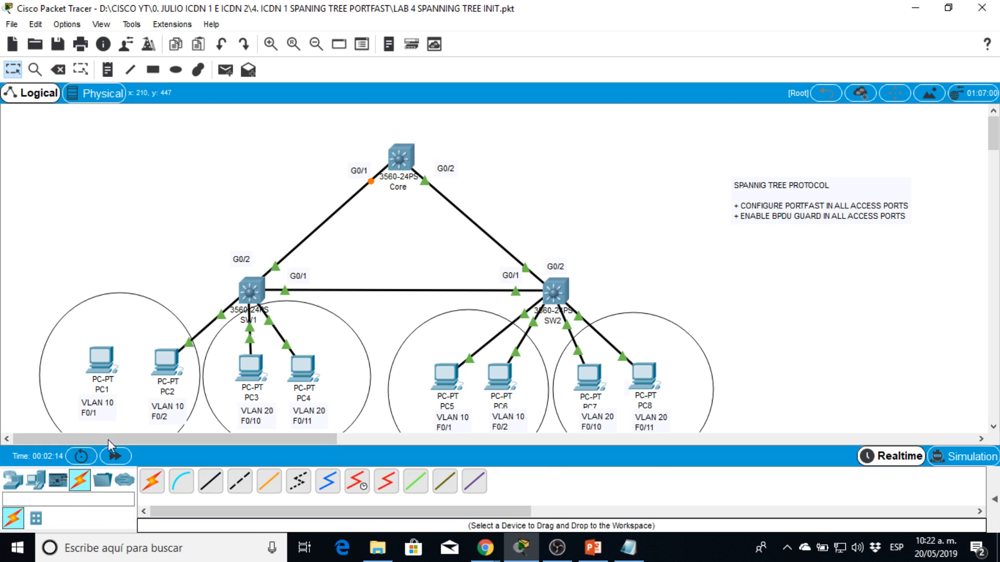
pyautogui.click(211, 481)
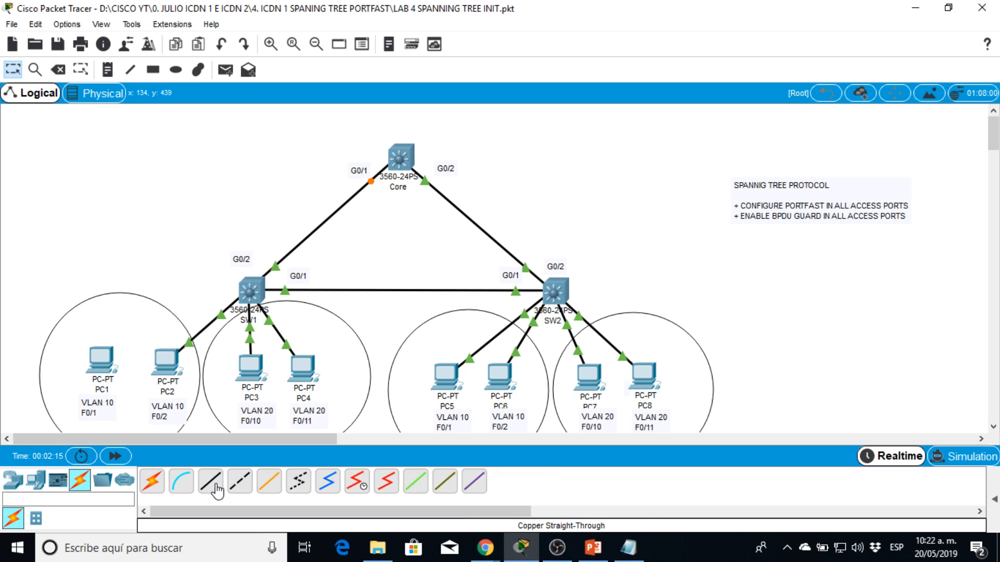
pyautogui.click(104, 358)
pyautogui.click(156, 413)
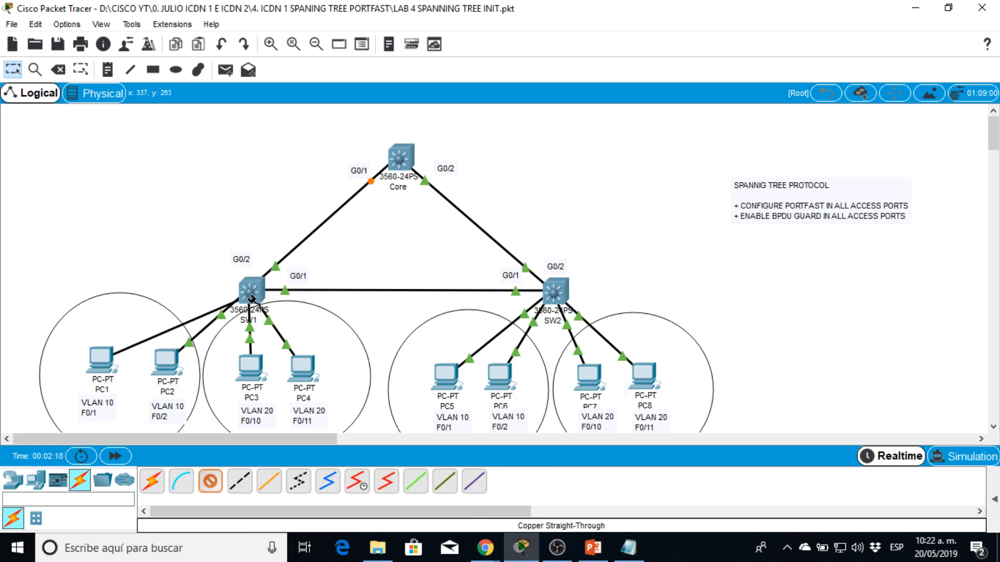
pyautogui.click(254, 289)
pyautogui.click(304, 26)
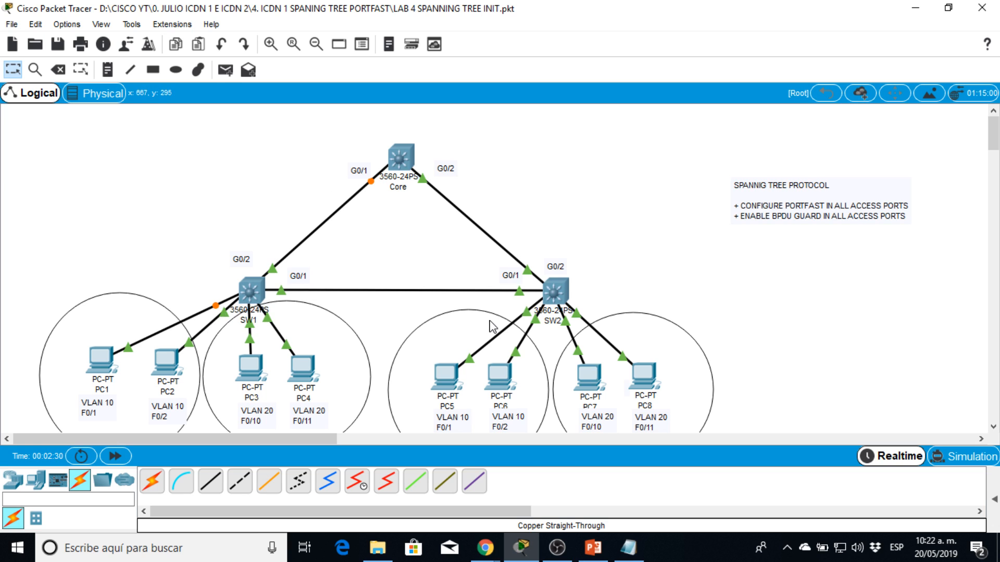
# Switch to the STP PORT STATES note in Notepad, move it clear of the topology, and review the listening, Learning, Forwarding and Blocking states.
pyautogui.click(628, 547)
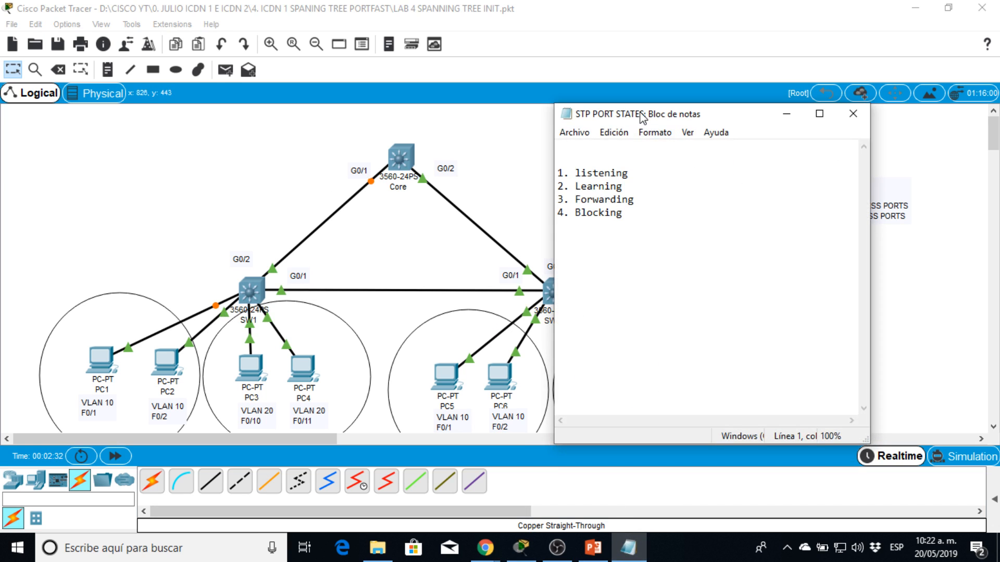
pyautogui.moveTo(642, 117); pyautogui.dragTo(730, 95)
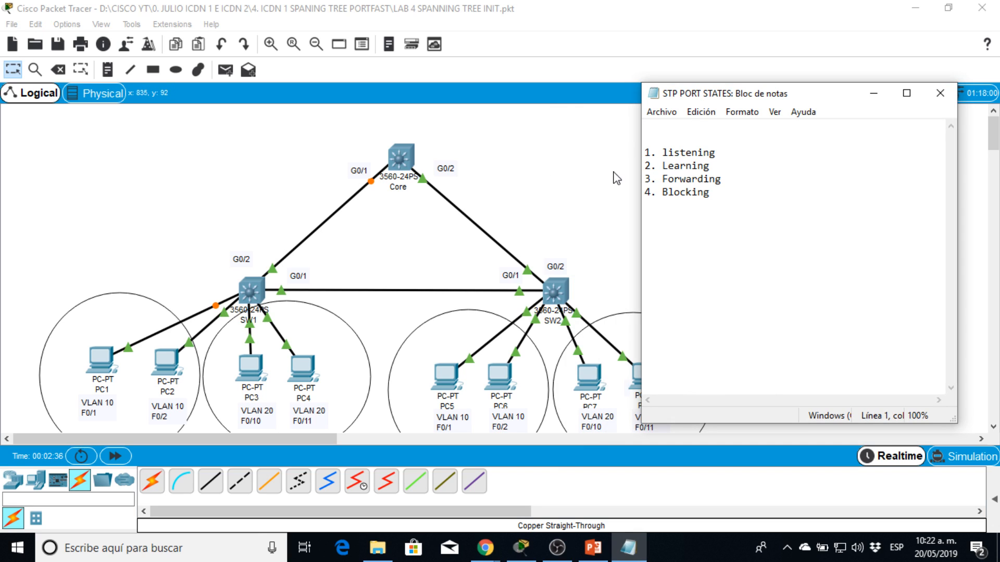
pyautogui.click(687, 153)
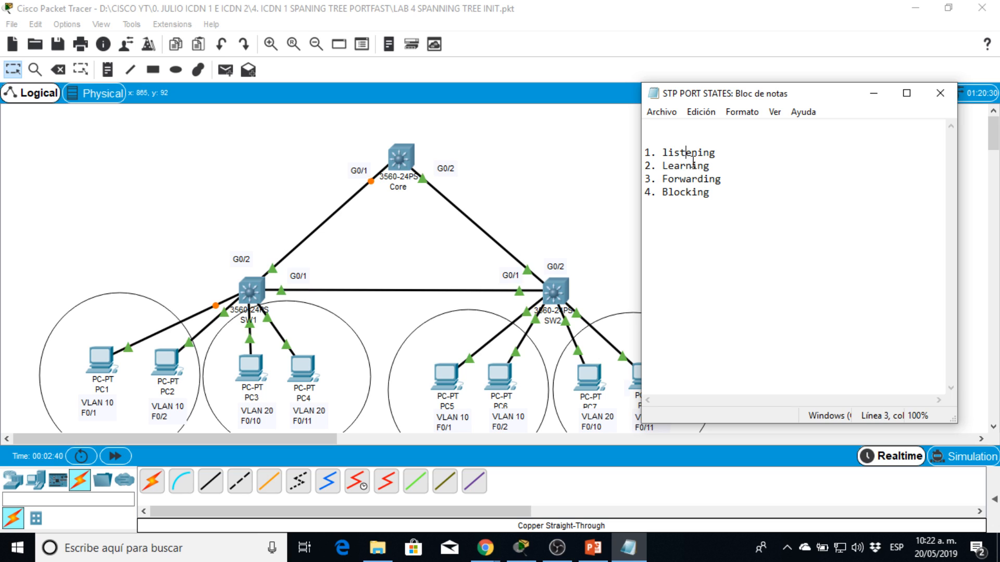
pyautogui.click(698, 191)
pyautogui.moveTo(709, 167); pyautogui.dragTo(644, 152)
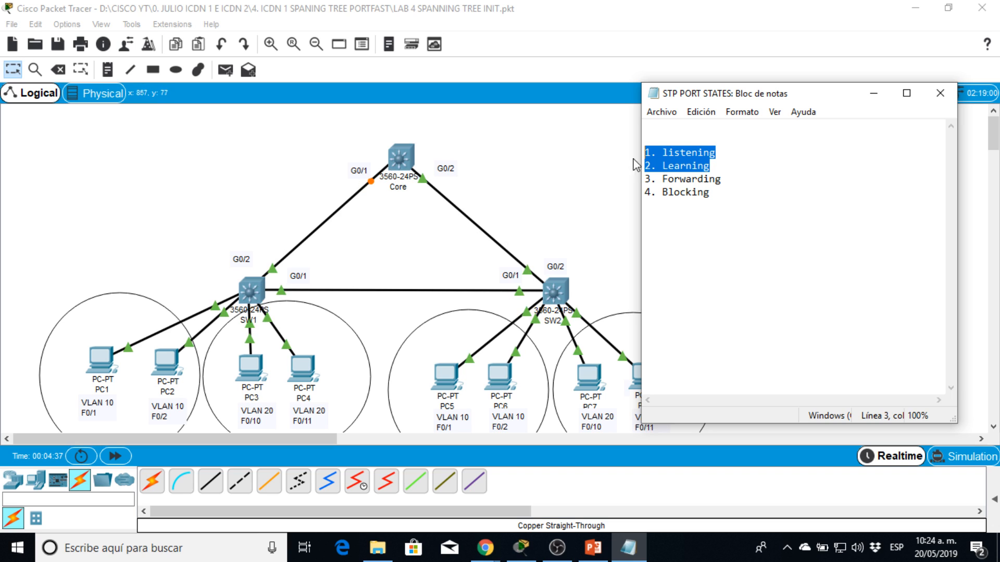
pyautogui.click(686, 166)
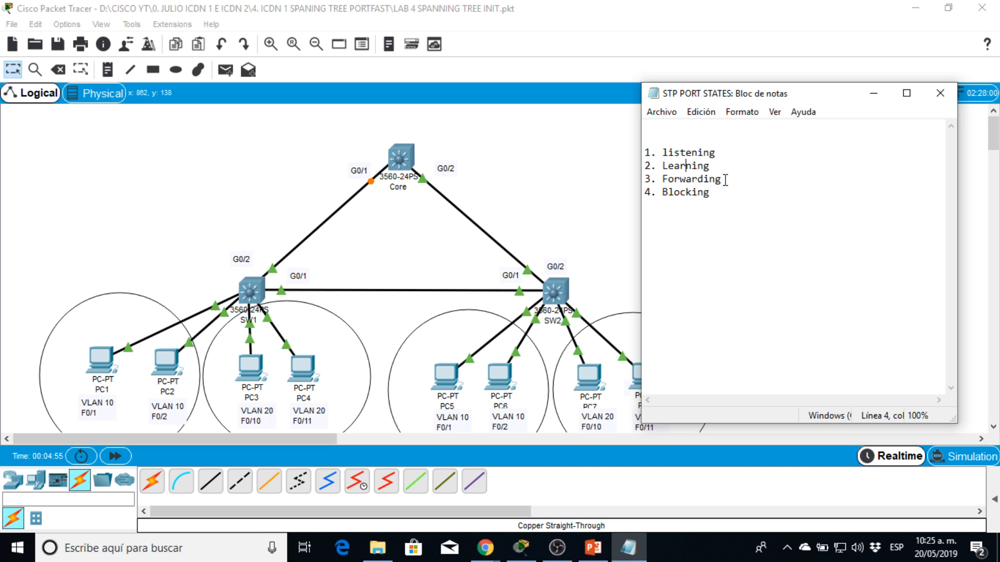
pyautogui.moveTo(723, 180); pyautogui.dragTo(645, 183)
pyautogui.click(646, 187)
pyautogui.doubleClick(676, 180)
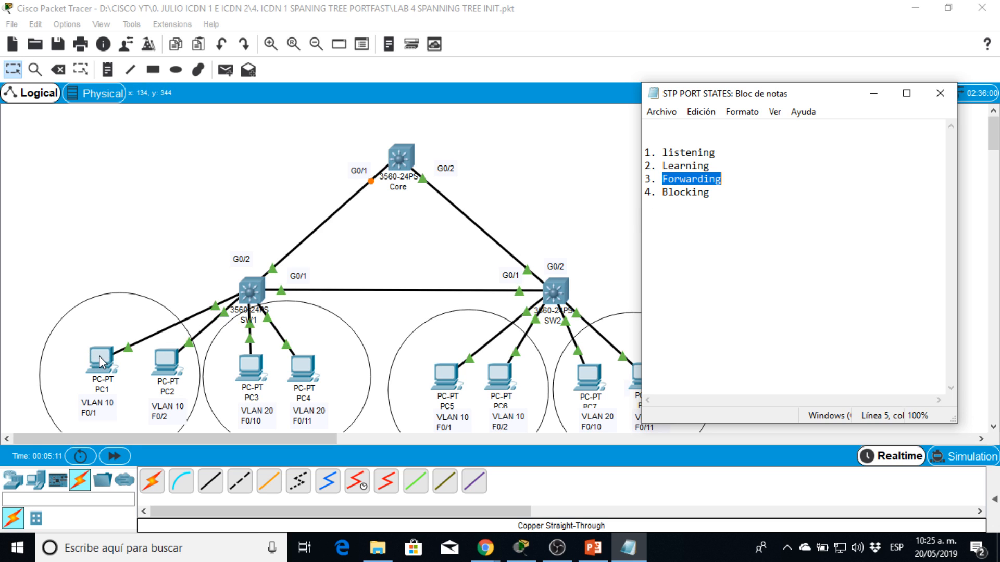
pyautogui.moveTo(733, 101); pyautogui.dragTo(763, 58)
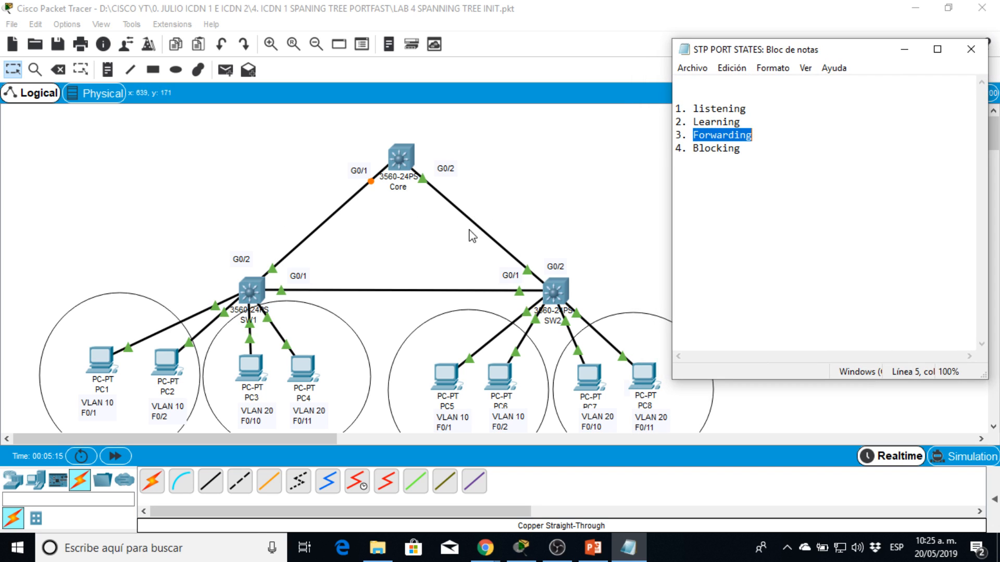
# Return to Packet Tracer and delete the link between the Core switch and SW2.
pyautogui.click(576, 191)
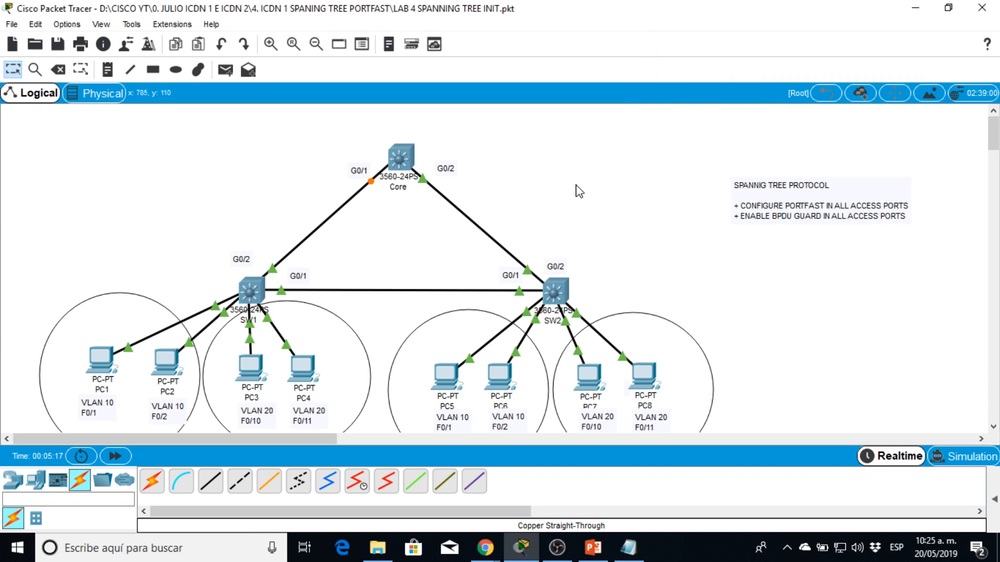
pyautogui.press('Delete')
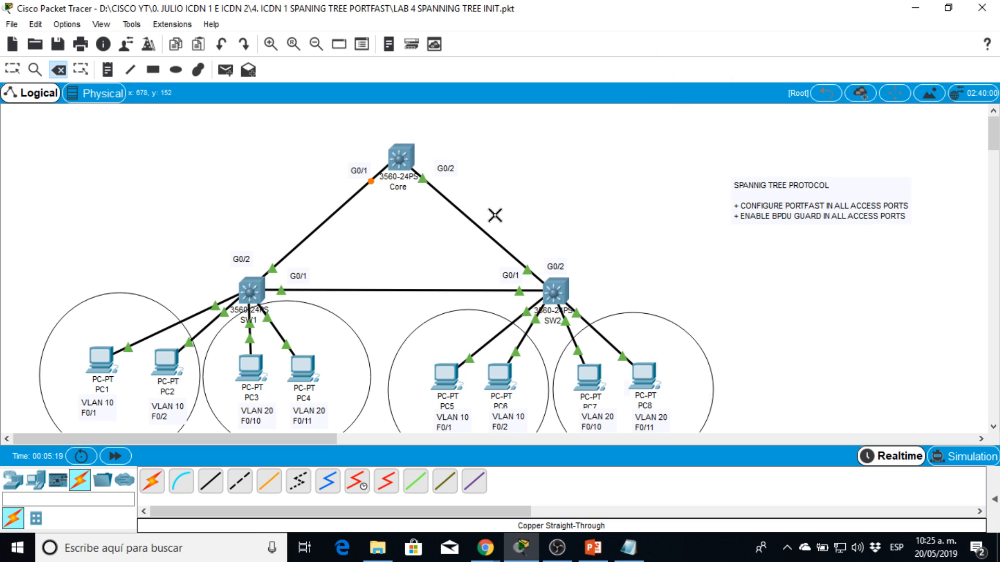
pyautogui.click(480, 229)
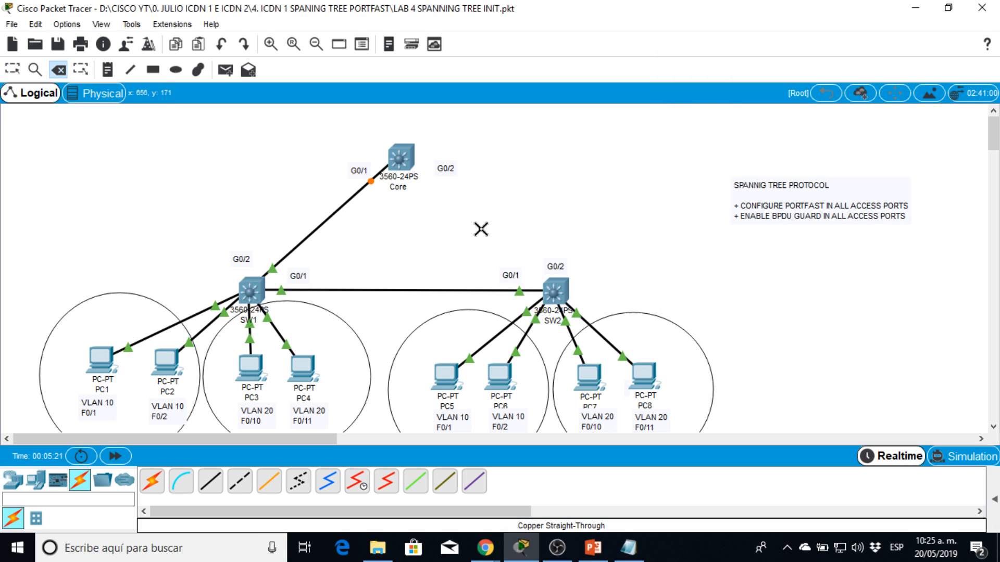
pyautogui.press('Escape')
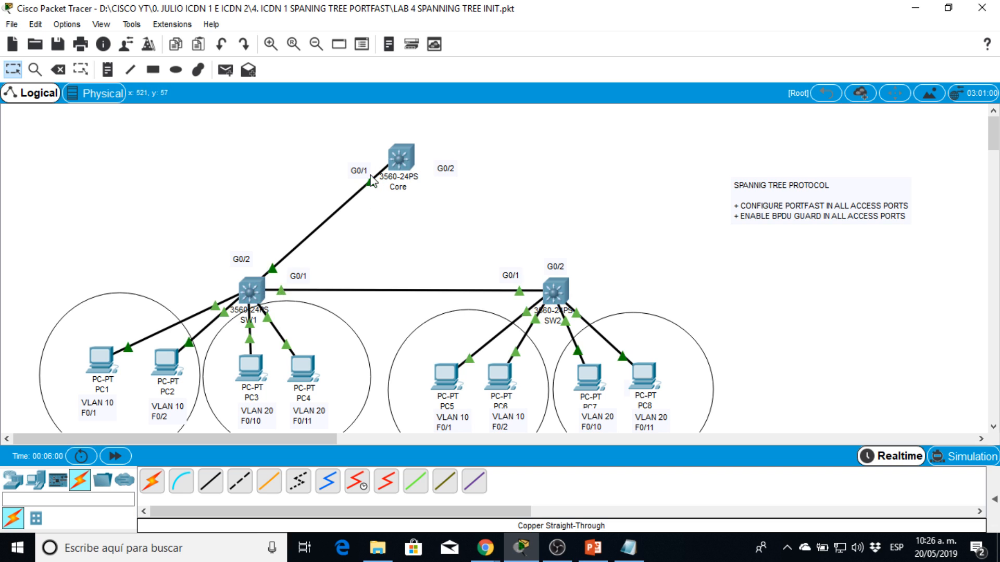
# Reconnect GigabitEthernet0/2 on the Core switch to GigabitEthernet0/2 on SW2 with a Copper Straight-Through cable.
pyautogui.click(210, 481)
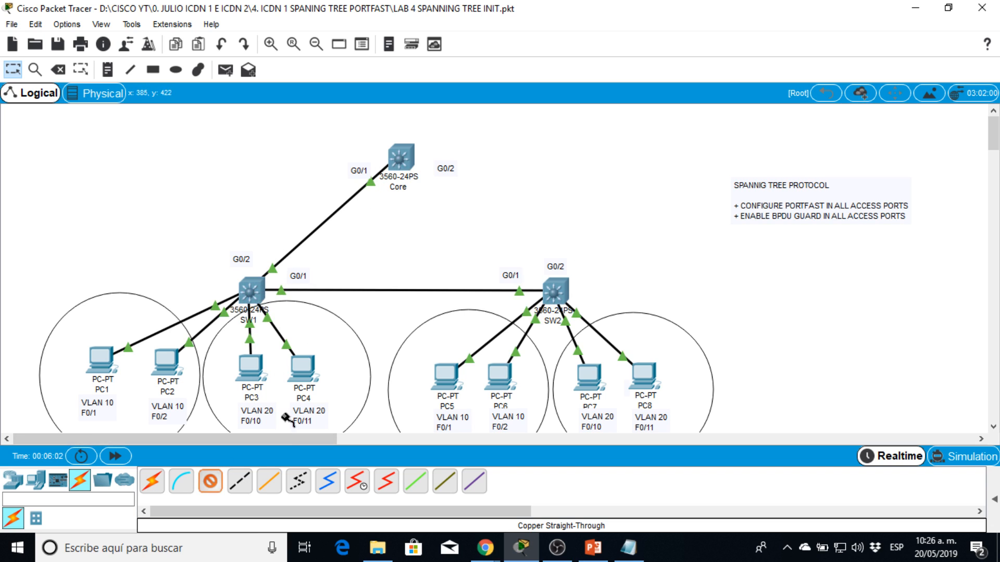
pyautogui.click(383, 173)
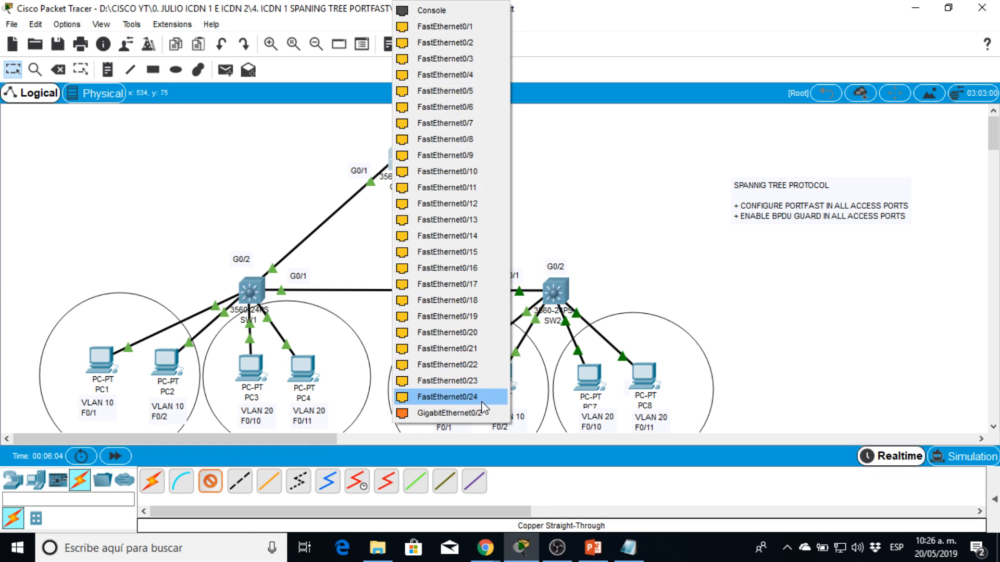
pyautogui.click(479, 412)
pyautogui.click(553, 289)
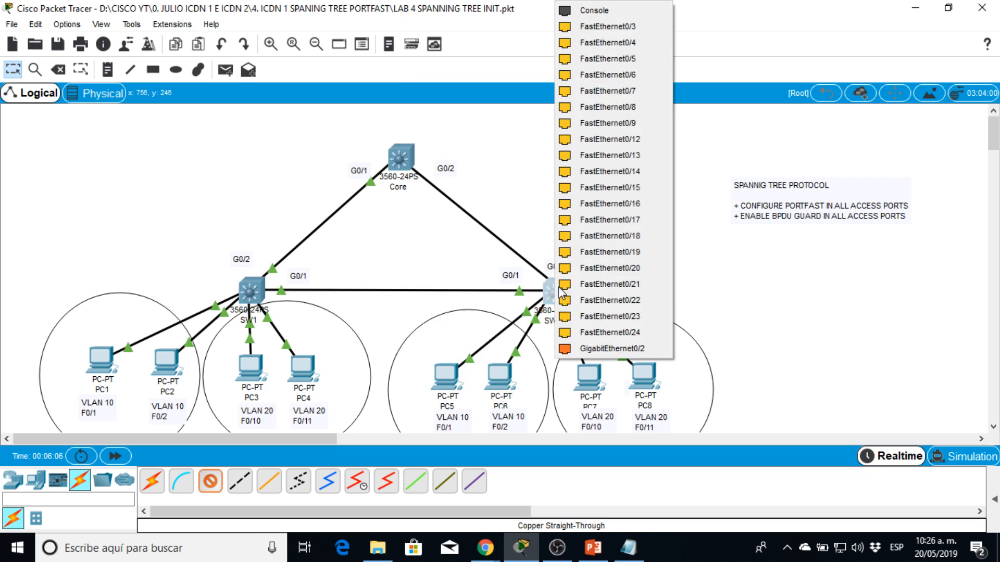
pyautogui.click(618, 347)
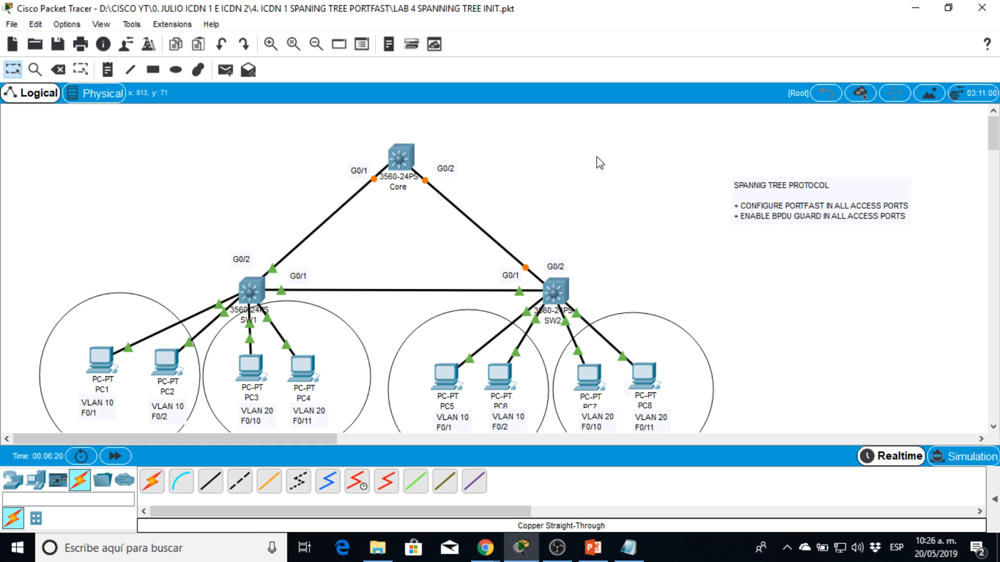
# Nudge PC1 slightly downward, and highlight the listening and Learning states in the Notepad STP PORT STATES note.
pyautogui.moveTo(96, 374); pyautogui.dragTo(92, 380)
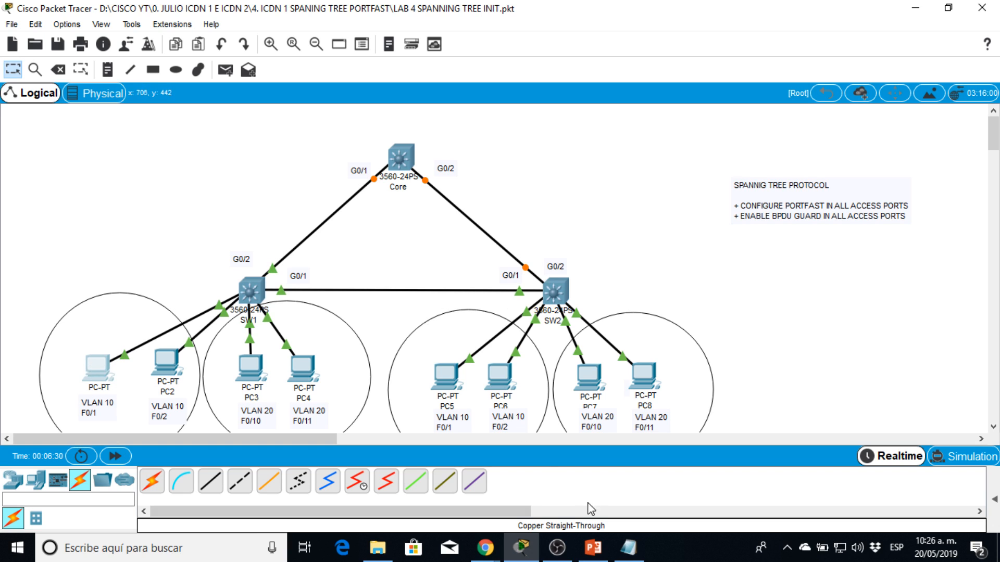
pyautogui.click(629, 547)
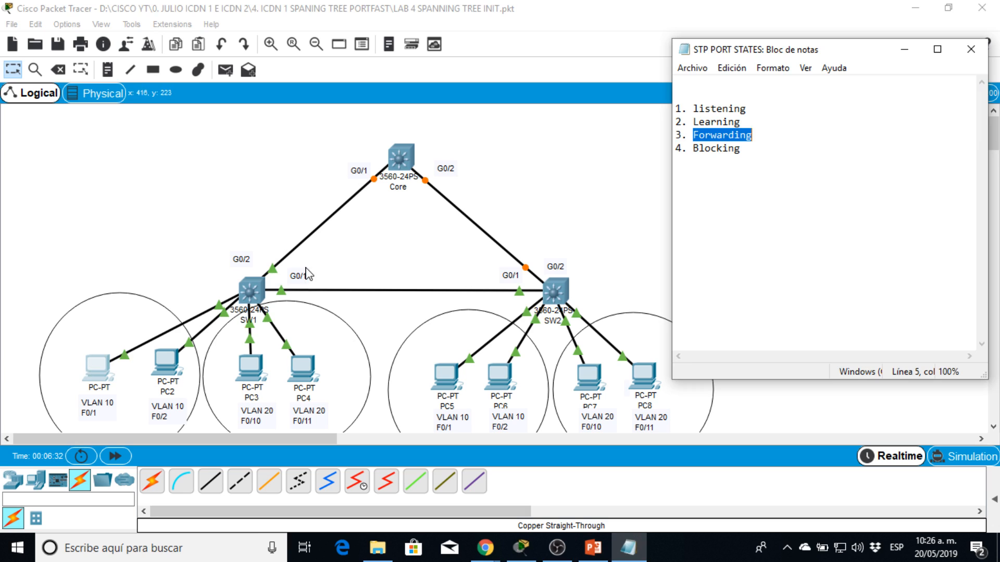
pyautogui.moveTo(742, 123); pyautogui.dragTo(692, 109)
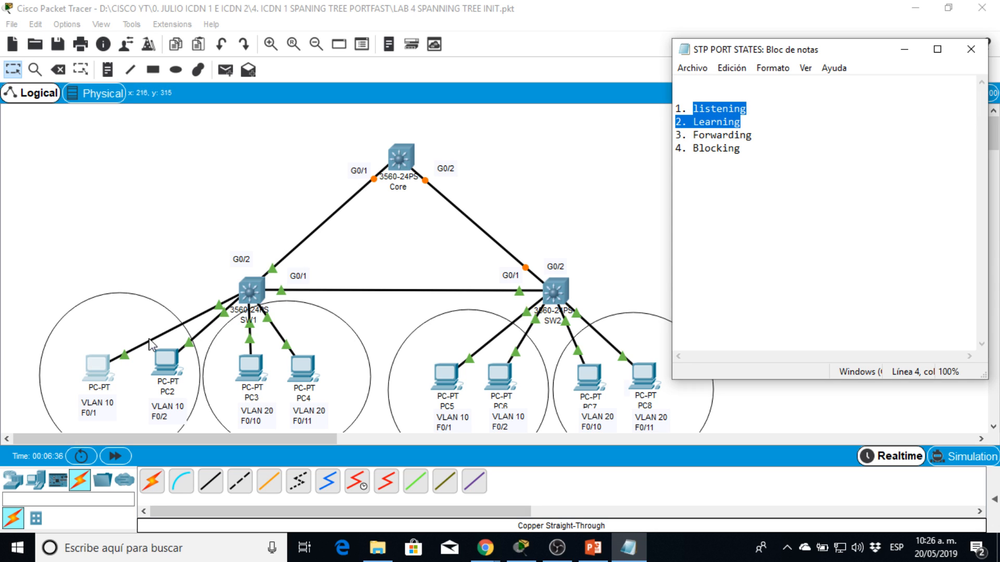
pyautogui.click(198, 248)
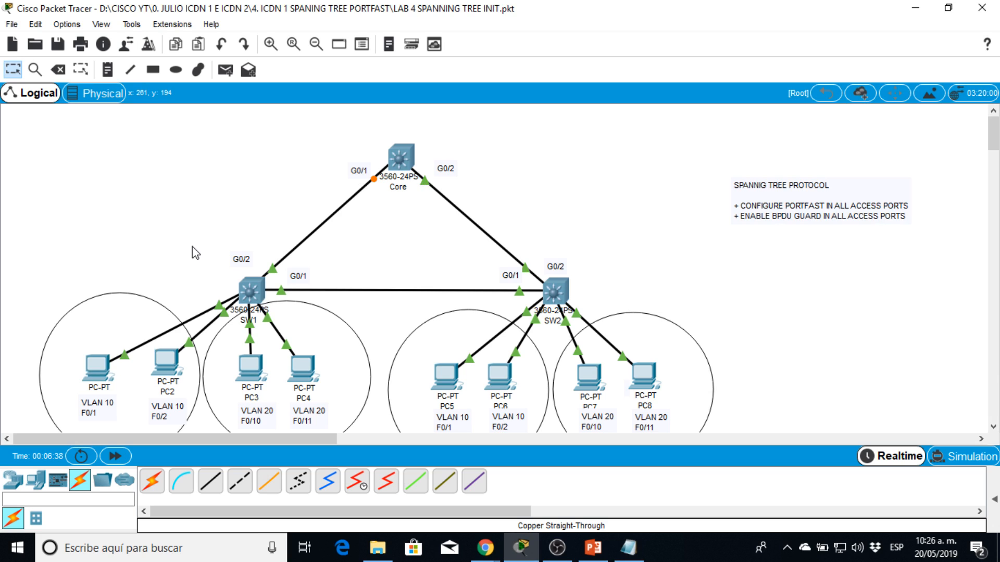
# Remove the PC1 to SW1 cable again.
pyautogui.press('Delete')
pyautogui.click(195, 317)
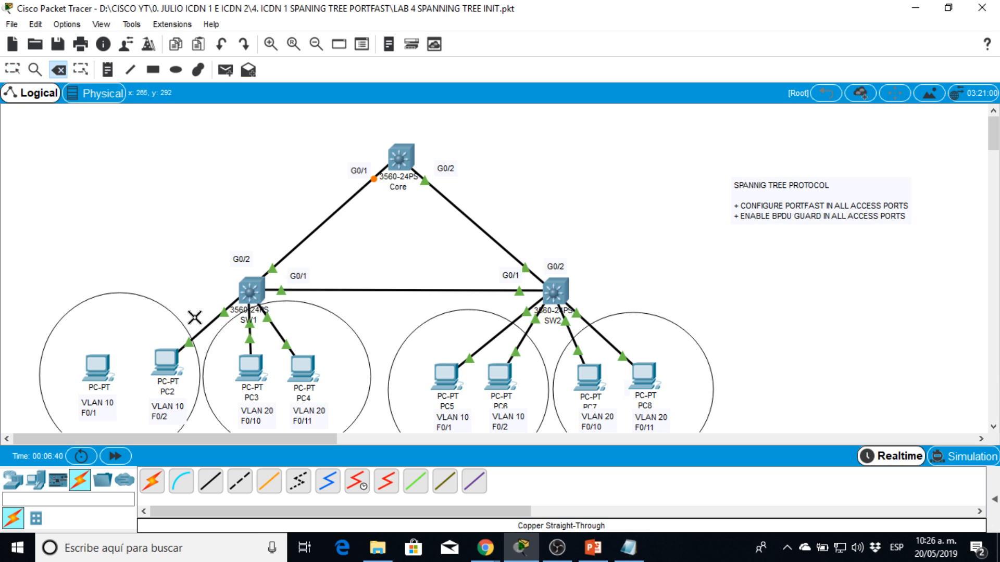
# Cable PC1 back to SW1 port FastEthernet0/1 using Copper Straight-Through.
pyautogui.click(210, 481)
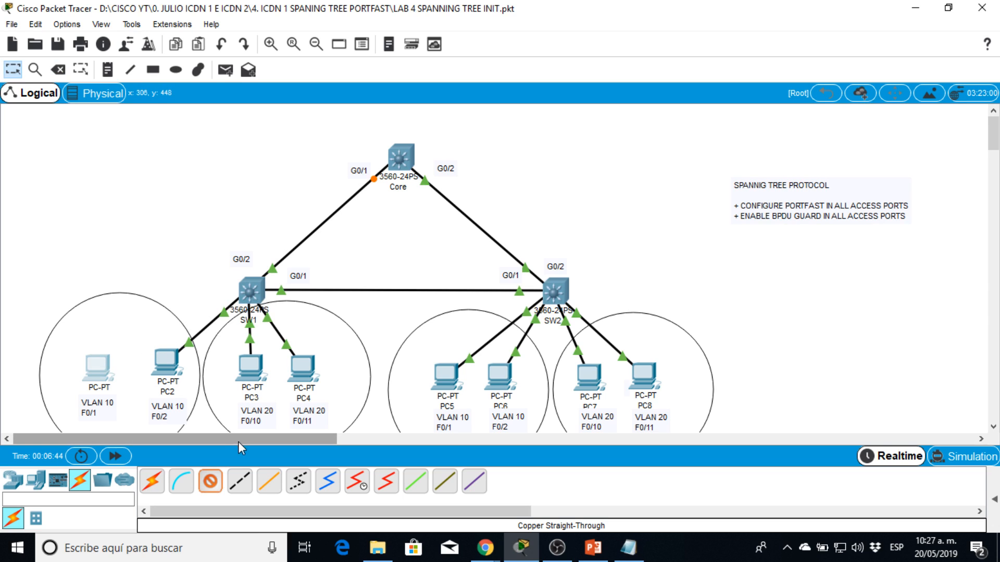
pyautogui.click(211, 484)
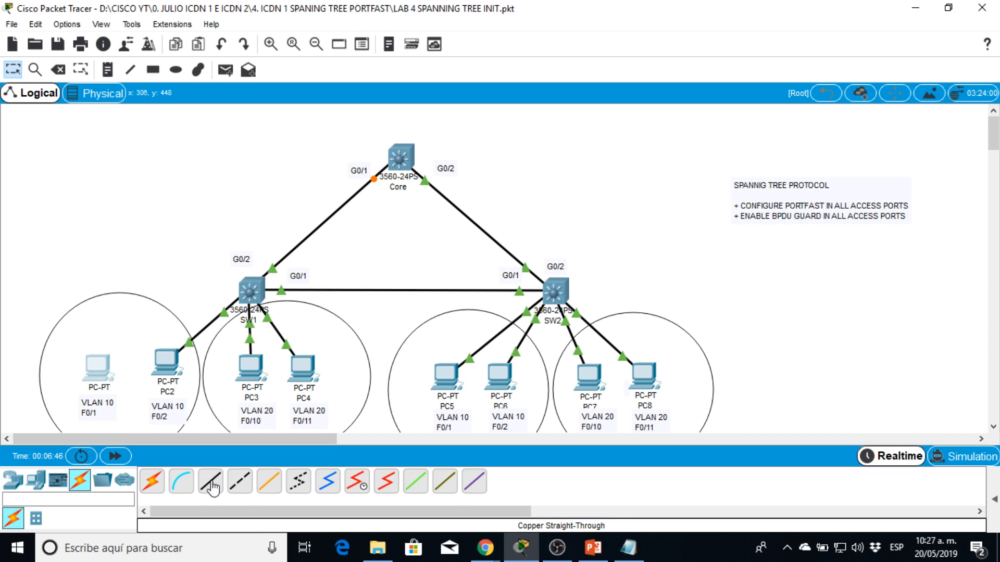
pyautogui.click(211, 484)
pyautogui.click(99, 371)
pyautogui.click(153, 432)
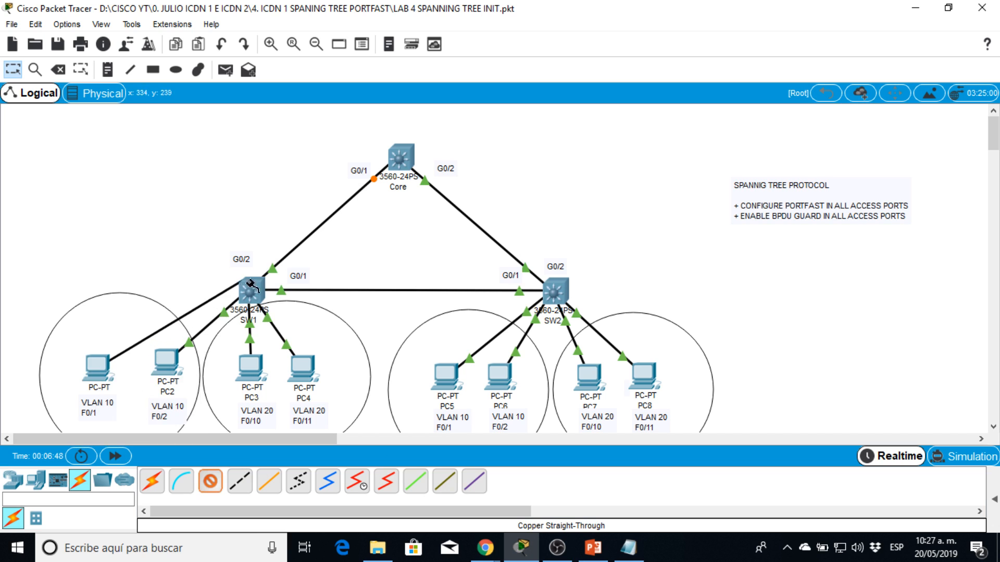
pyautogui.click(252, 285)
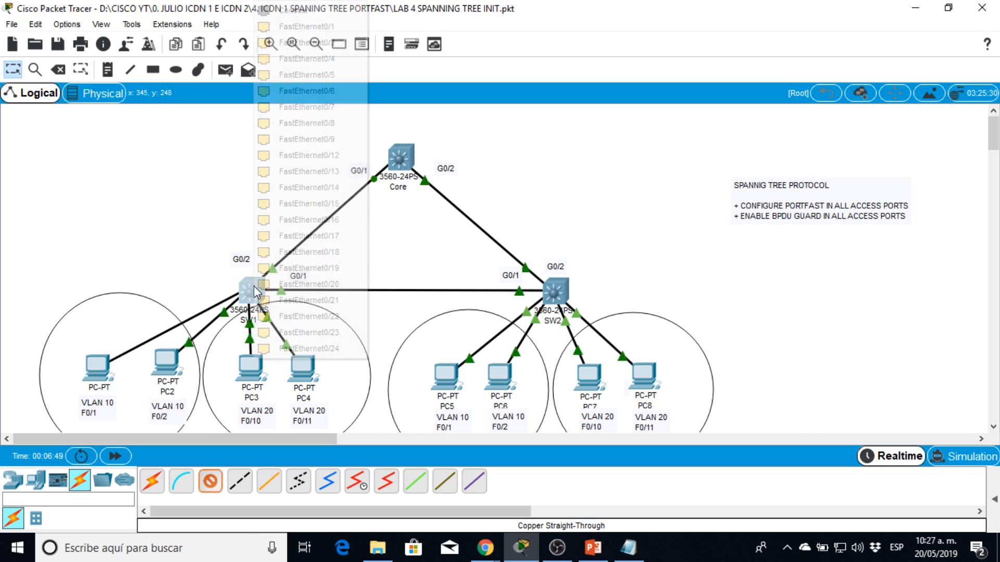
pyautogui.click(342, 32)
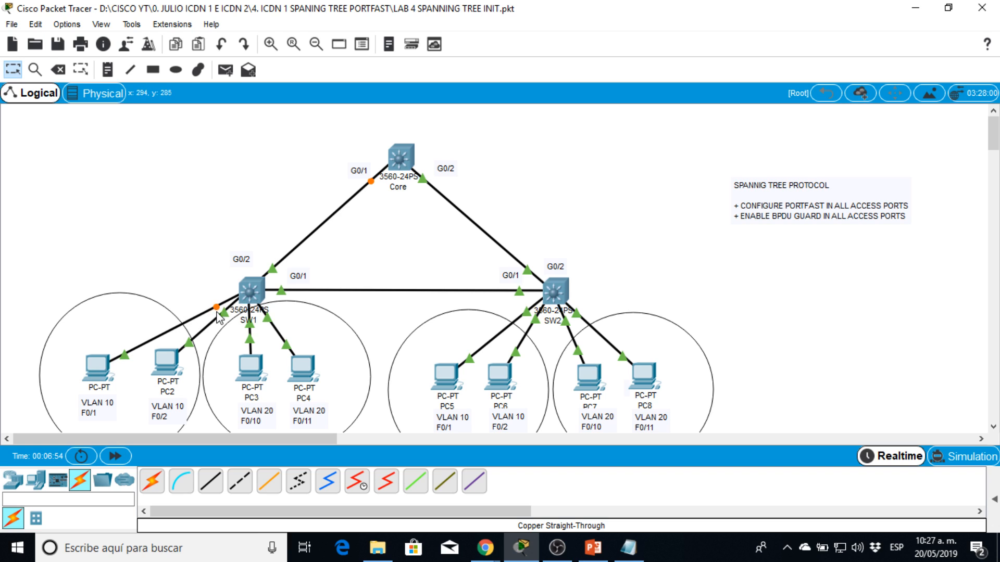
# Bring up the Notepad port states note and select the full listening and Learning lines for review.
pyautogui.click(635, 555)
pyautogui.moveTo(743, 123); pyautogui.dragTo(676, 108)
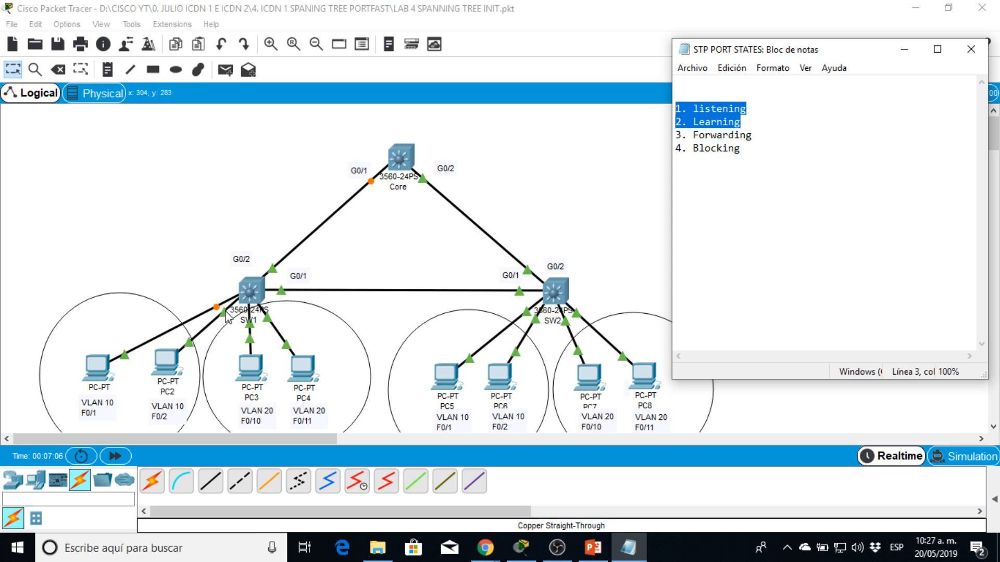
pyautogui.click(230, 208)
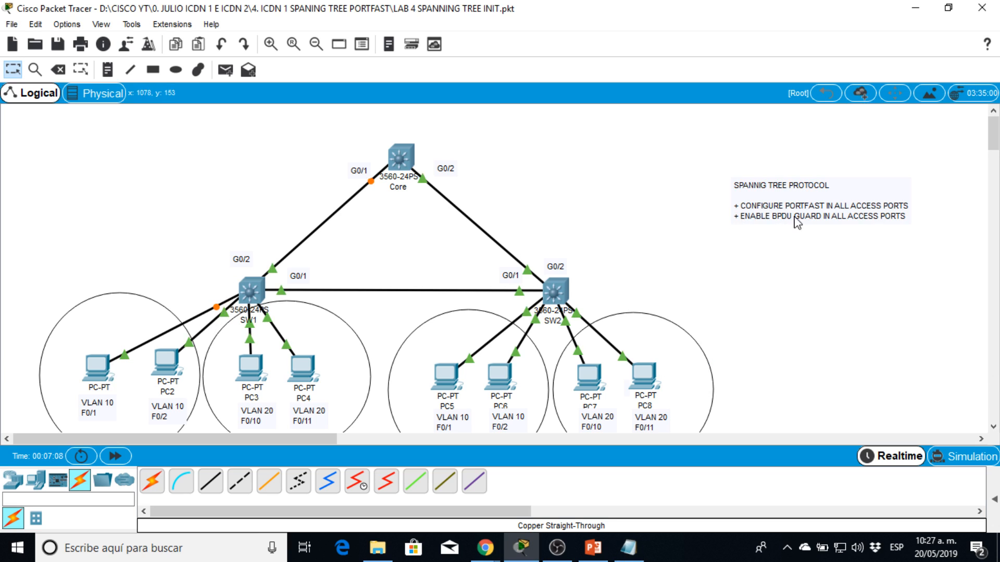
# Shift the spanning tree task label slightly to the left, and return to the Notepad note with the cursor at the end of the Learning line.
pyautogui.click(769, 204)
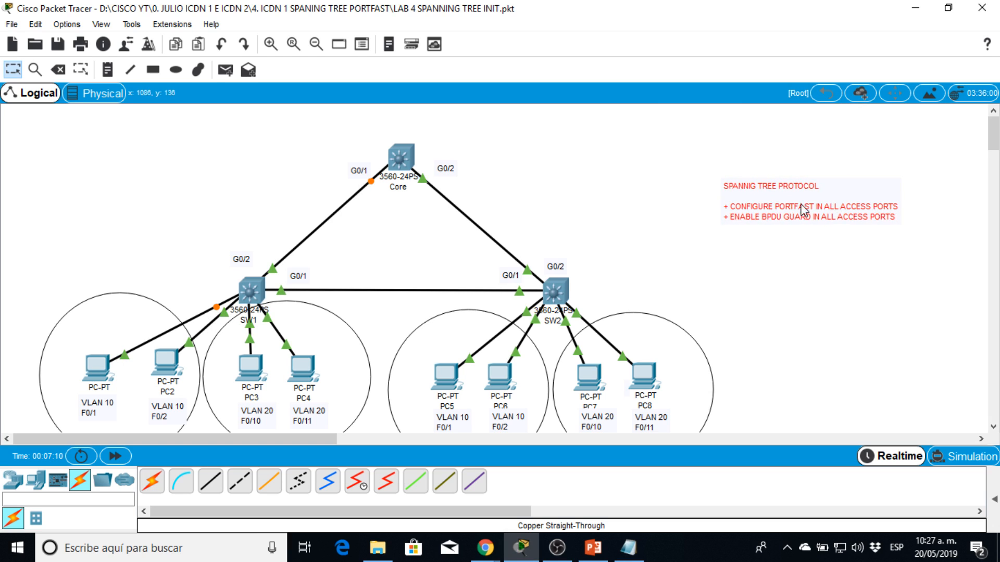
pyautogui.click(629, 548)
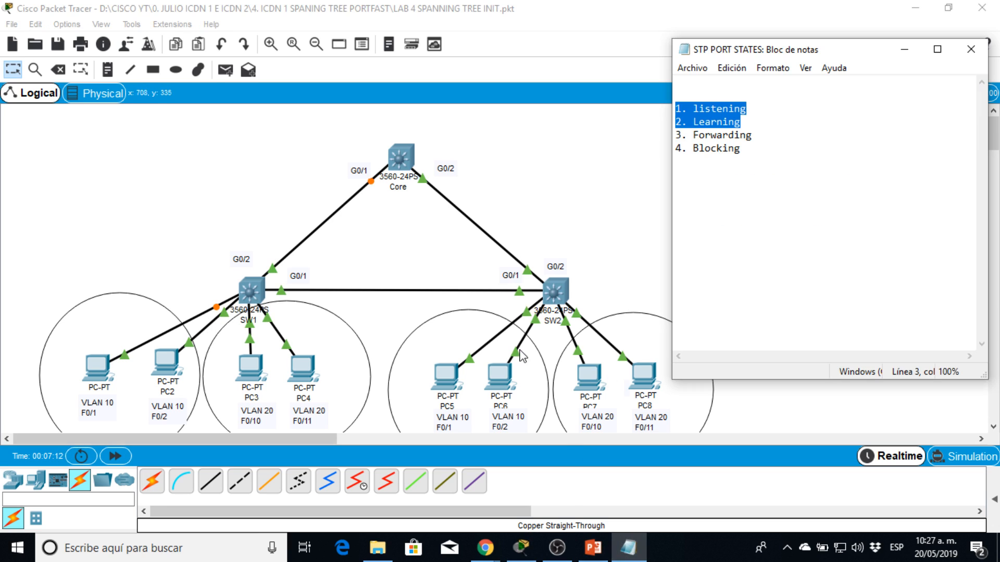
pyautogui.click(751, 121)
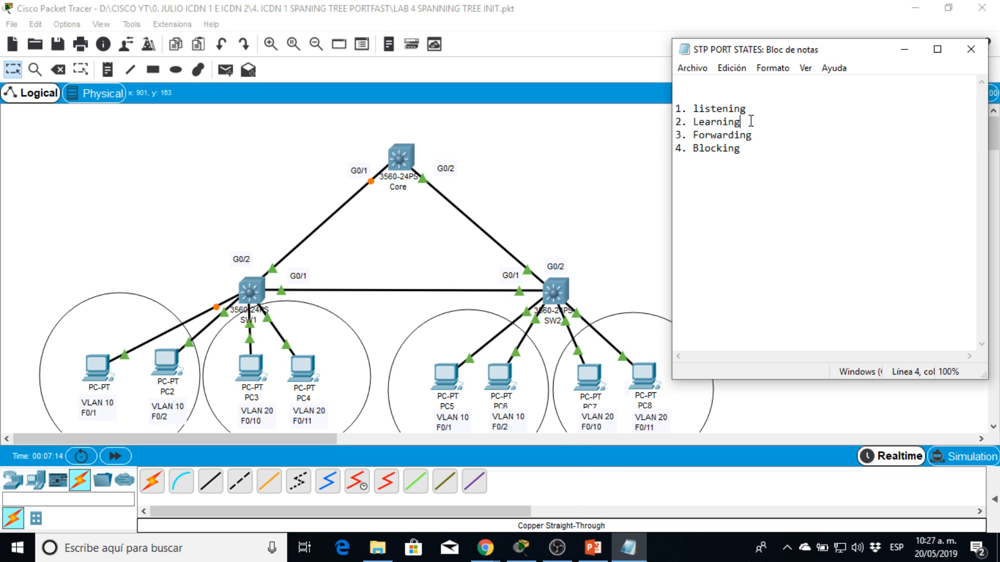
# Highlight the Forwarding line in the Notepad port states note and examine the link states in the Packet Tracer topology.
pyautogui.moveTo(676, 108); pyautogui.dragTo(675, 136)
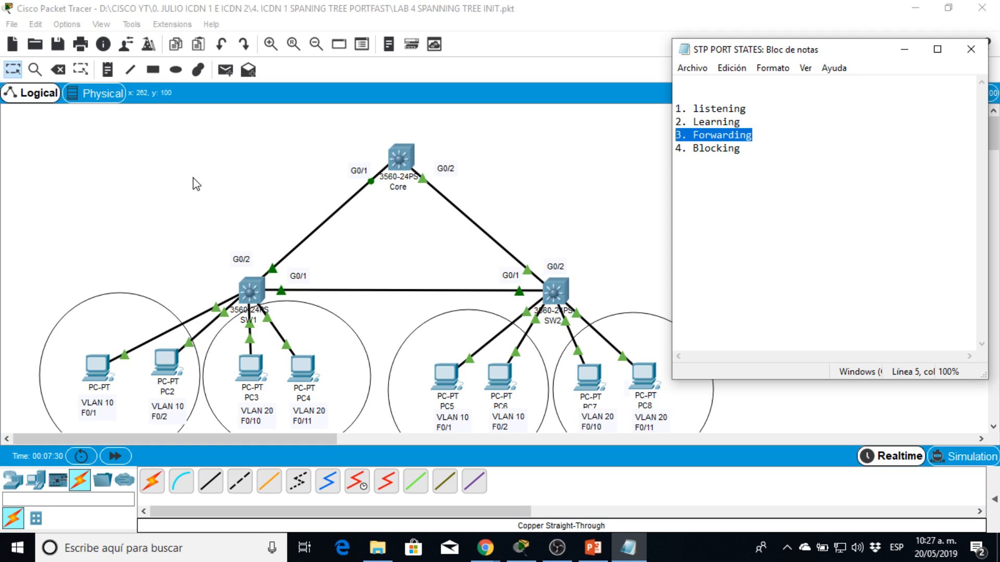
pyautogui.click(228, 231)
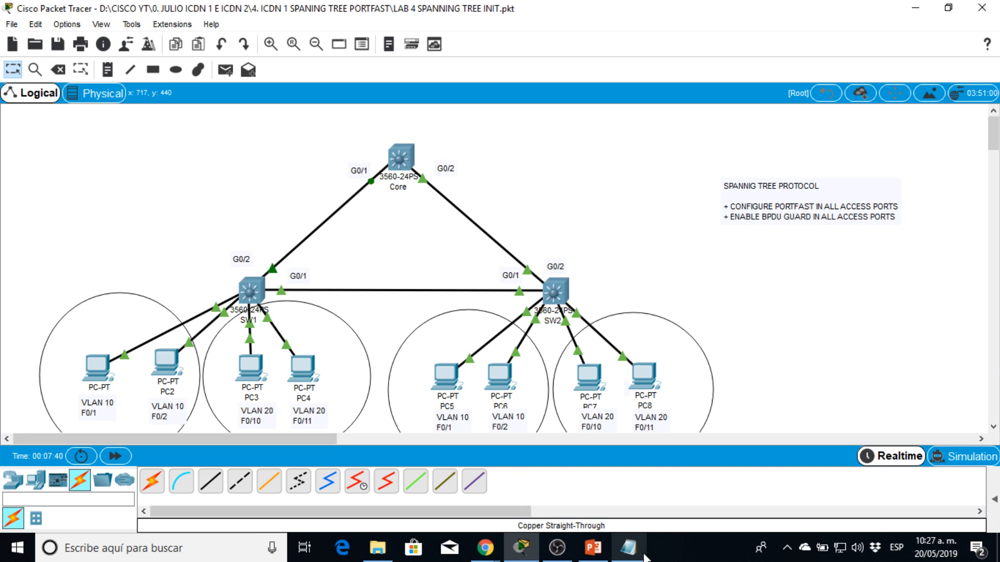
pyautogui.click(629, 548)
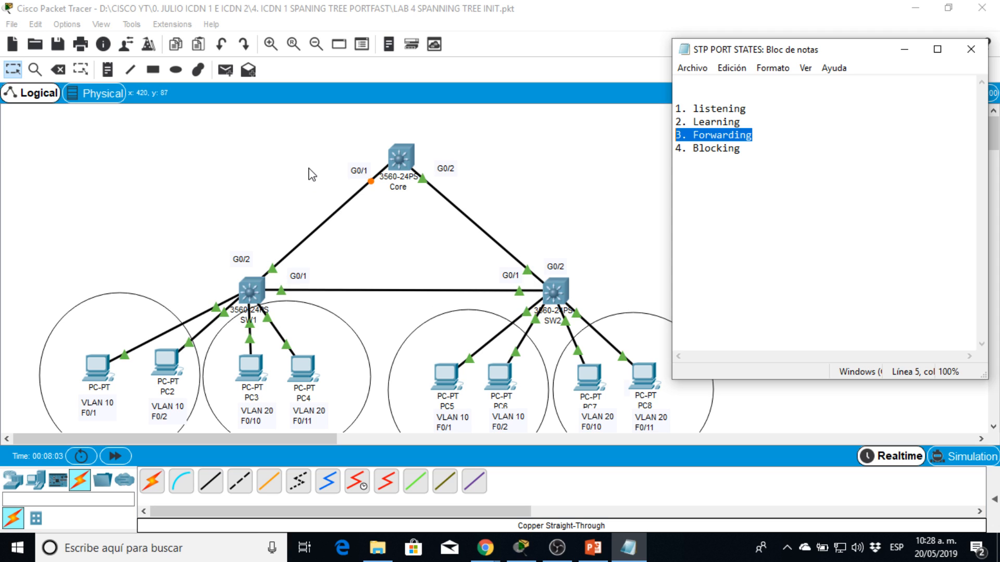
pyautogui.click(250, 238)
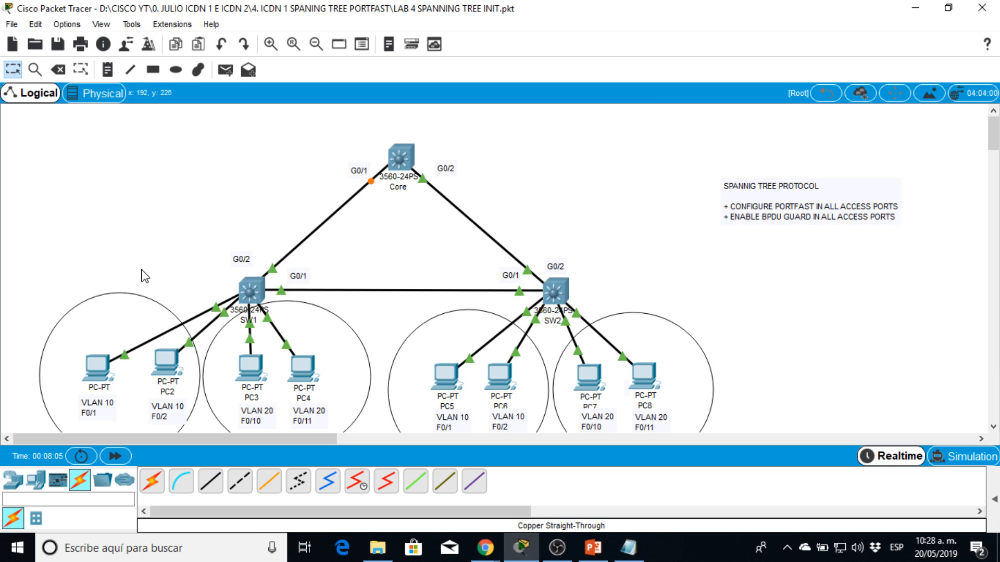
pyautogui.scroll(-3, 145, 276)
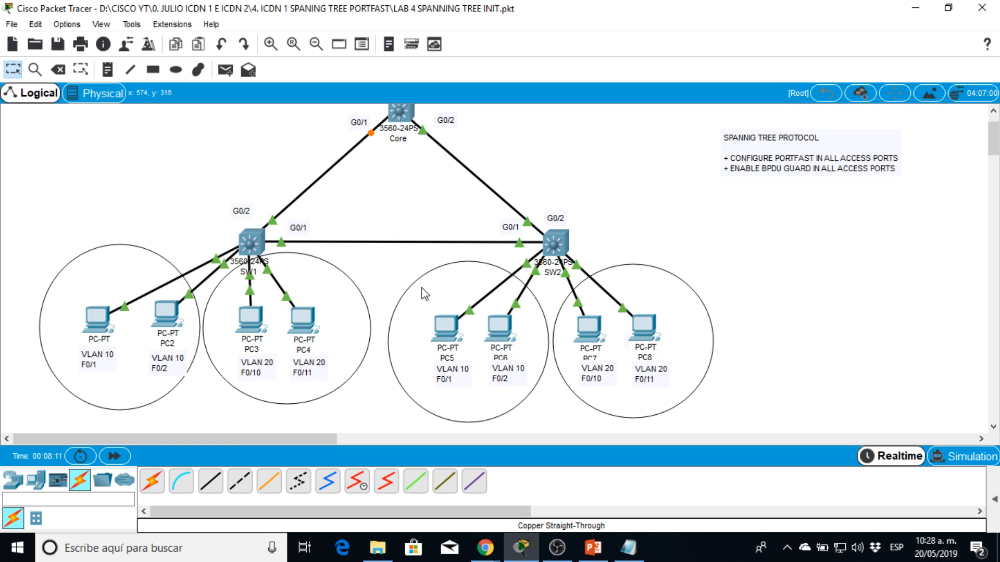
pyautogui.scroll(1, 425, 294)
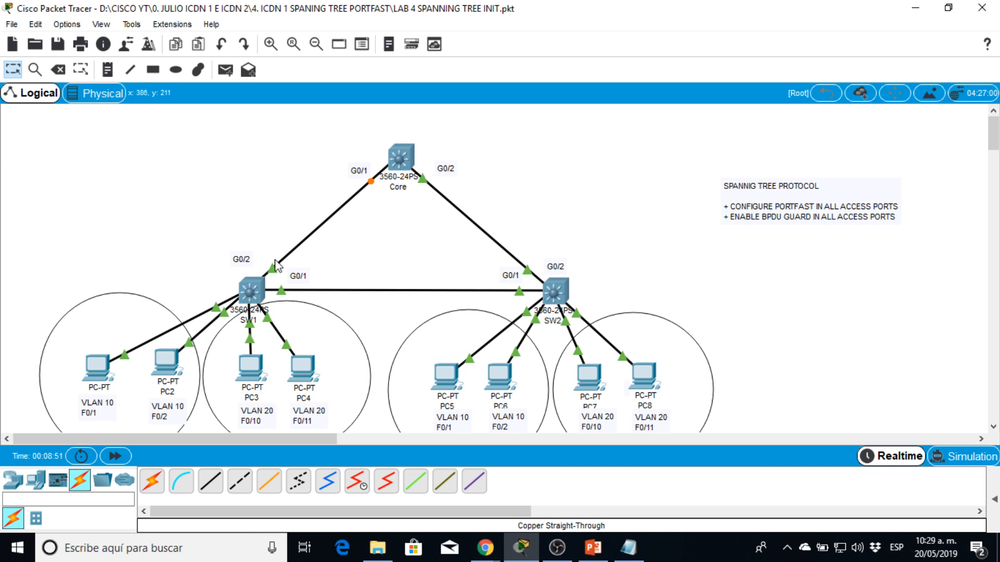
# Open the command line of switch SW1 and enter privileged EXEC mode followed by global configuration mode.
pyautogui.click(254, 288)
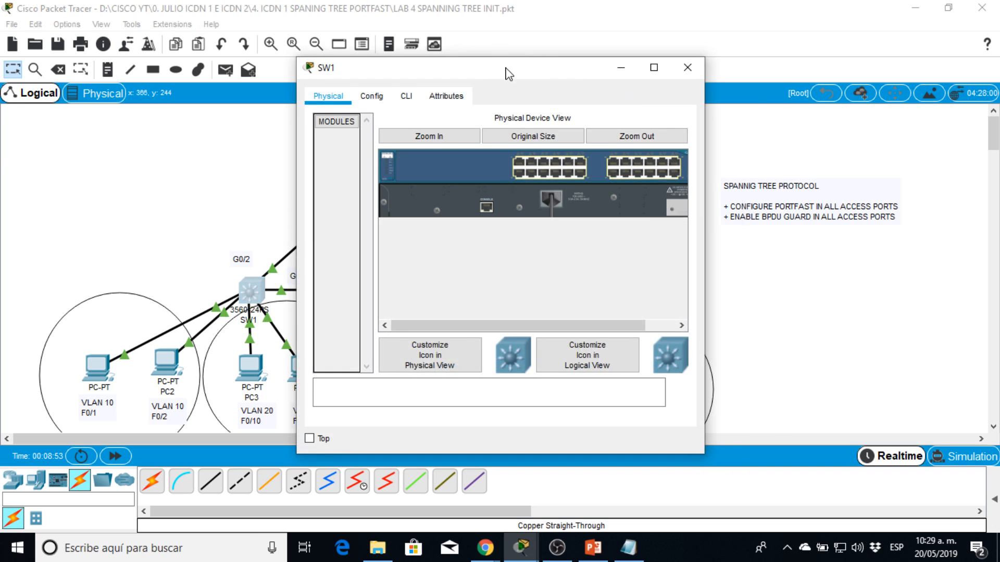
pyautogui.moveTo(508, 68); pyautogui.dragTo(501, 47)
pyautogui.click(436, 68)
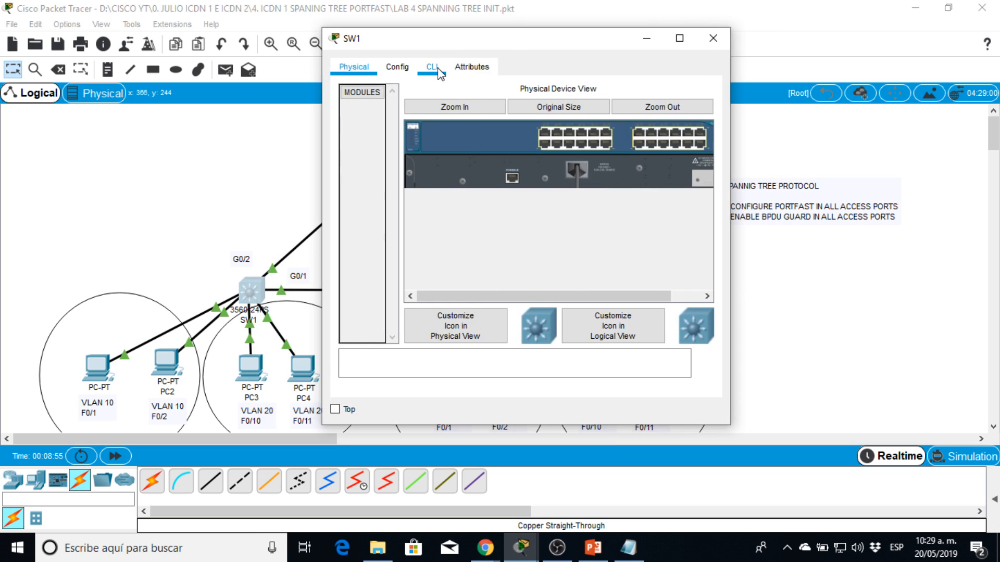
pyautogui.press('Return')
pyautogui.press('Return')
pyautogui.press('Return')
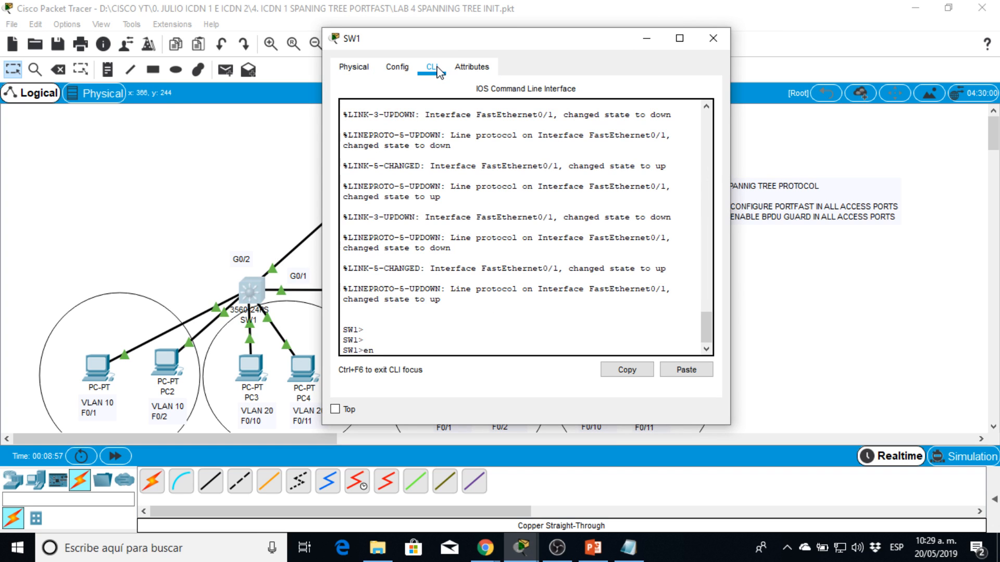
pyautogui.write('en')
pyautogui.press('Return')
pyautogui.write('conf t')
pyautogui.press('Return')
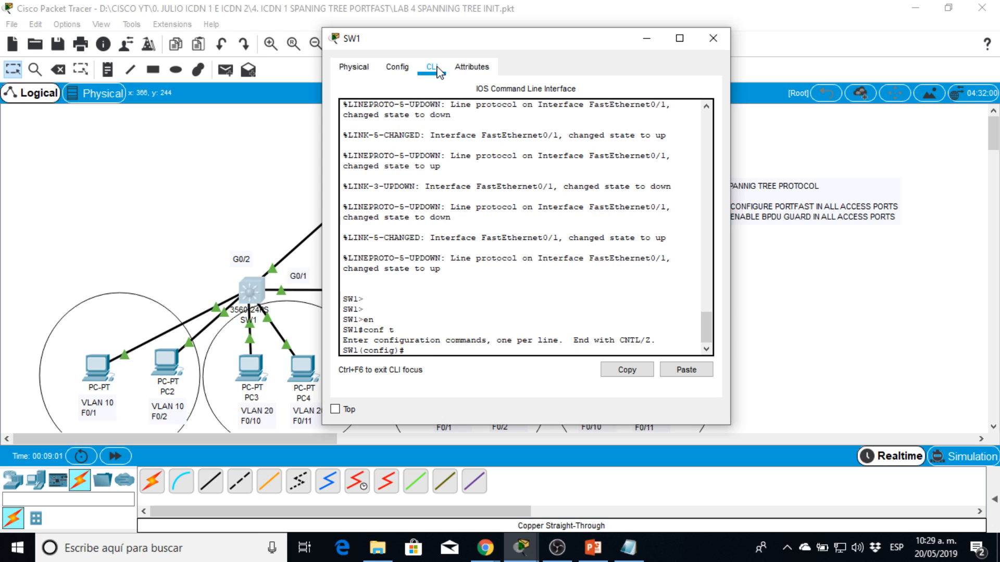
# Enable spanning-tree portfast on SW1's interface range f0/1-2 and check the caution message.
pyautogui.write('int f')
pyautogui.write('a f0/1-2')
pyautogui.press('Return')
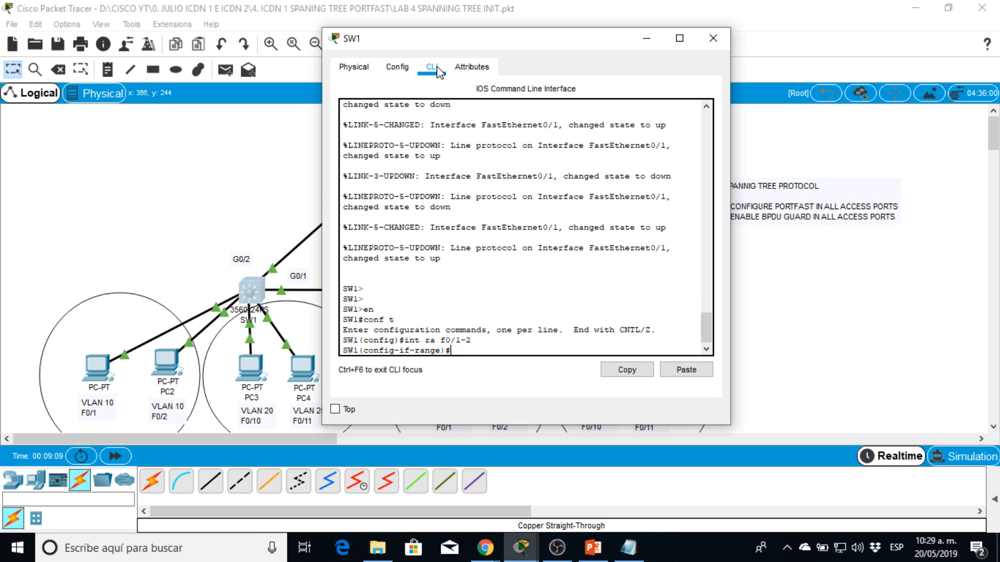
pyautogui.write('span')
pyautogui.press('Tab')
pyautogui.write('por')
pyautogui.press('Tab')
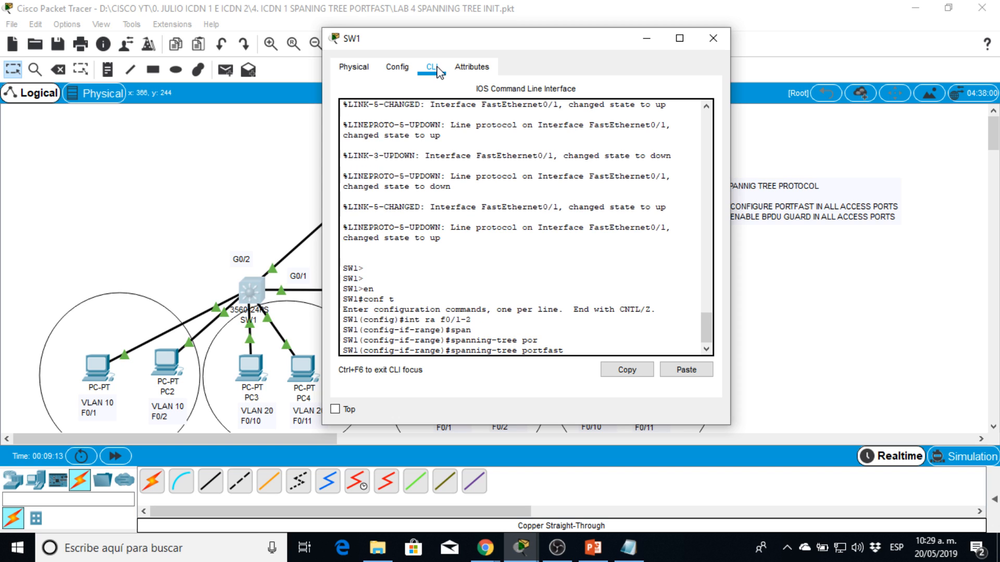
pyautogui.press('Return')
pyautogui.press('Return')
pyautogui.press('Return')
pyautogui.press('Return')
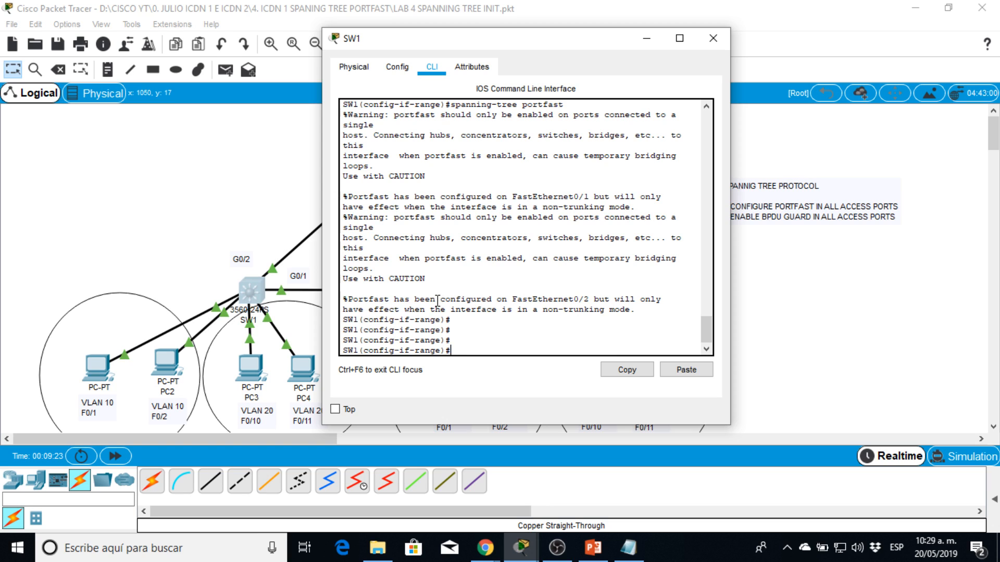
pyautogui.moveTo(343, 176); pyautogui.dragTo(421, 175)
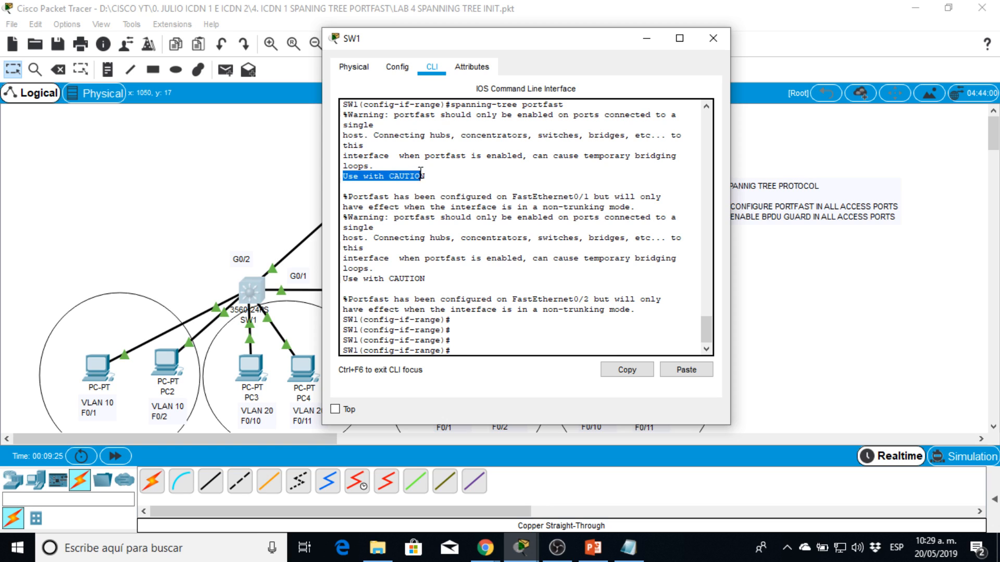
pyautogui.click(516, 350)
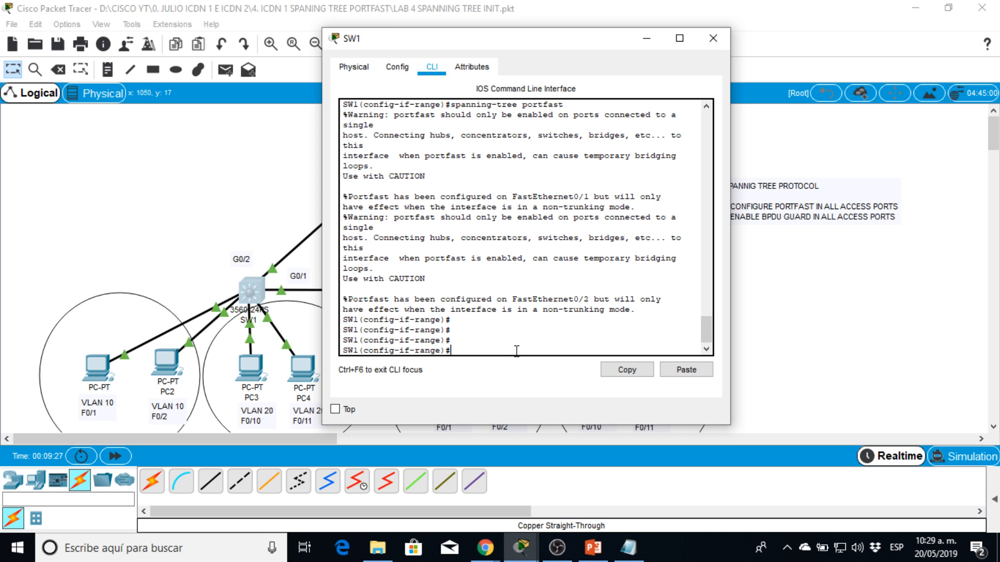
# Try to enable BPDU guard on interface range f0/1-2 with spanning-tree bpduguard.
pyautogui.write('spa')
pyautogui.press('Tab')
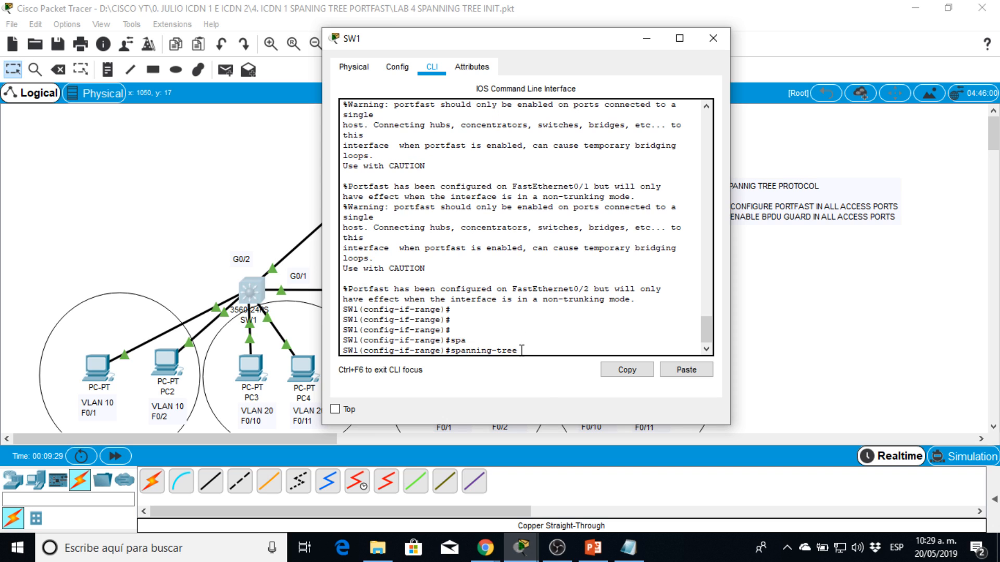
pyautogui.write('bp')
pyautogui.press('Tab')
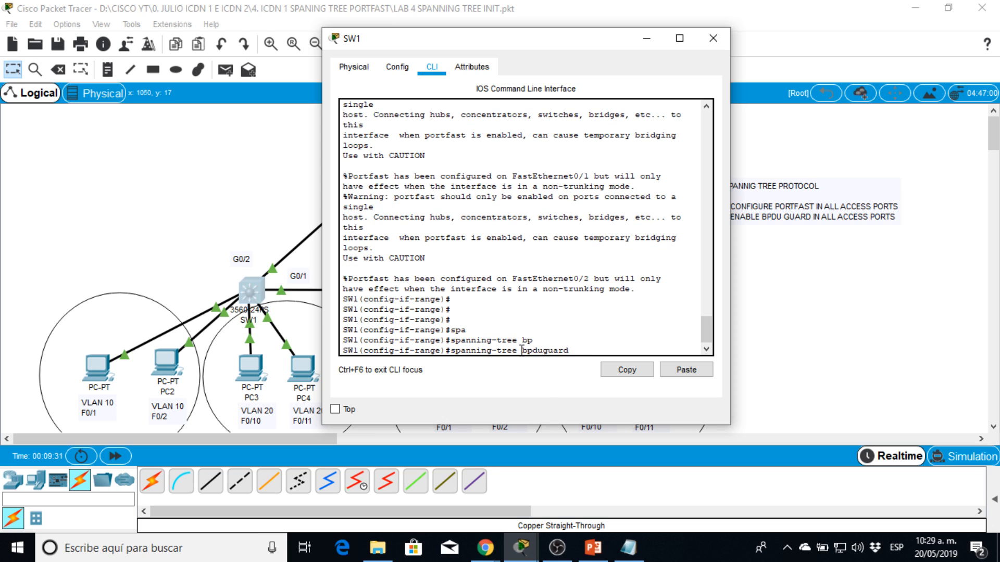
pyautogui.press('Return')
# End the interface range configuration on SW1 and return to privileged EXEC mode.
pyautogui.write('edn')
pyautogui.press('Return')
pyautogui.press('Return')
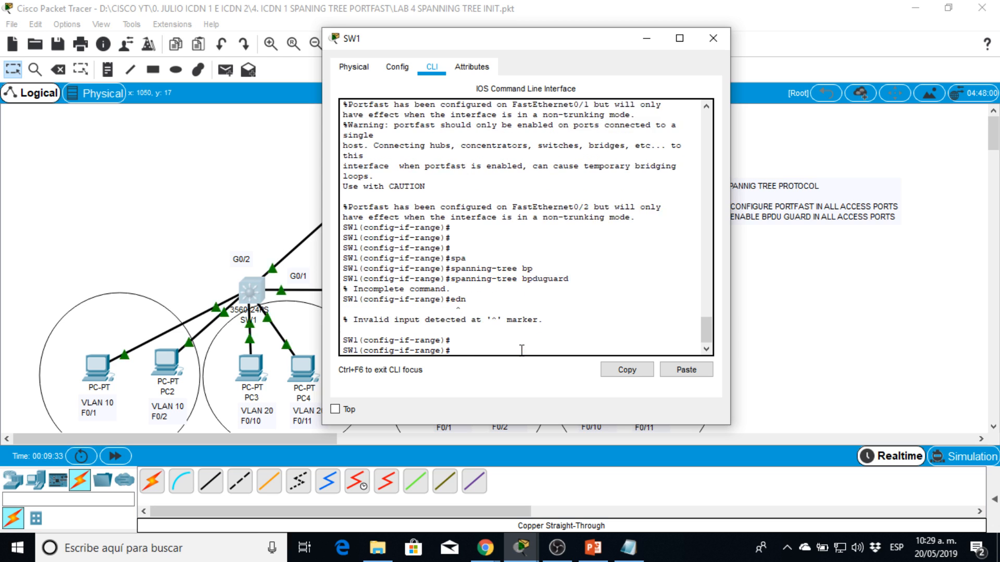
pyautogui.press('Return')
pyautogui.write('end')
pyautogui.press('Return')
pyautogui.press('Return')
pyautogui.press('Return')
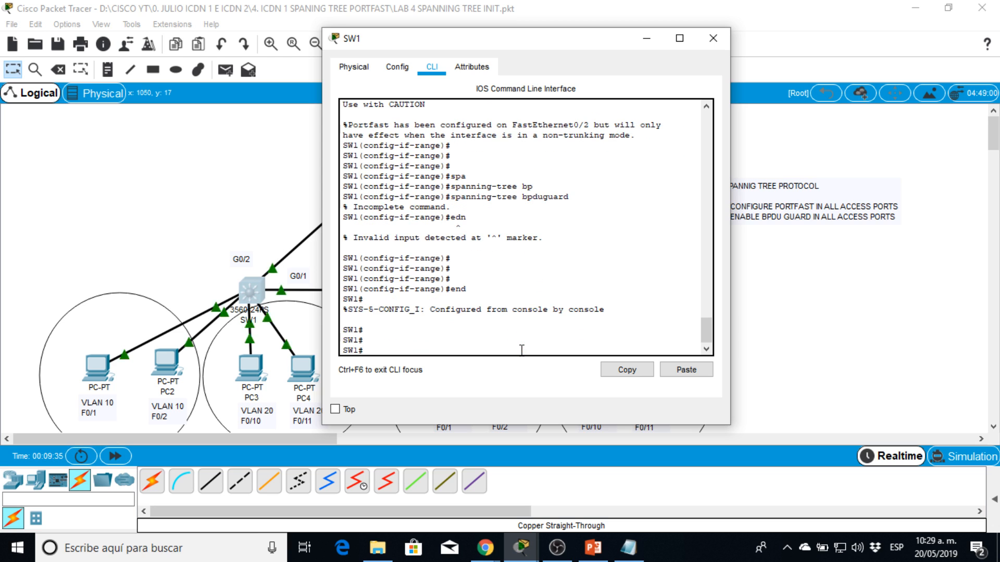
# Re-enter global configuration mode on SW1 and select the interface range f0/10-11.
pyautogui.write('conf t')
pyautogui.press('Return')
pyautogui.write('in ra f0/10-11')
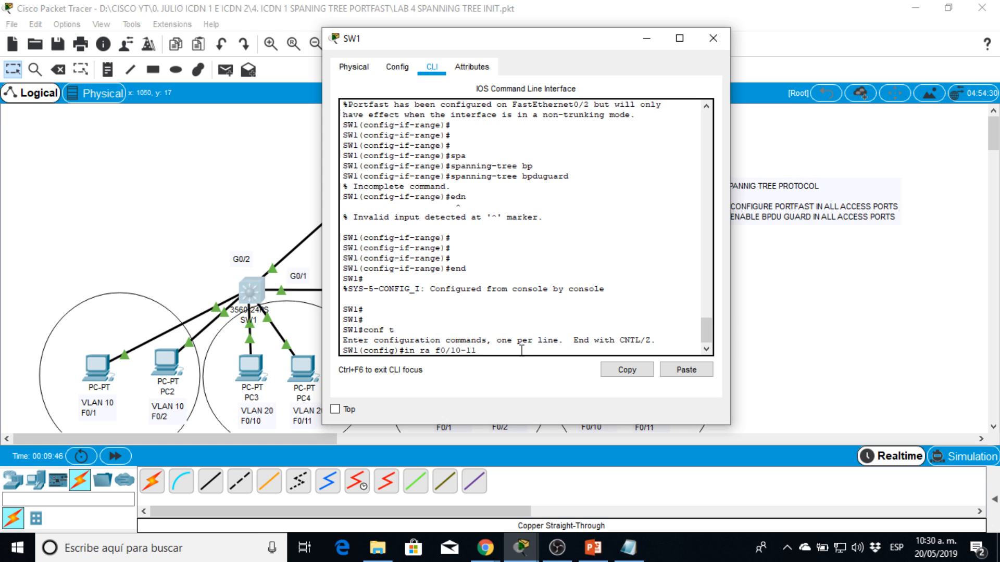
pyautogui.press('Return')
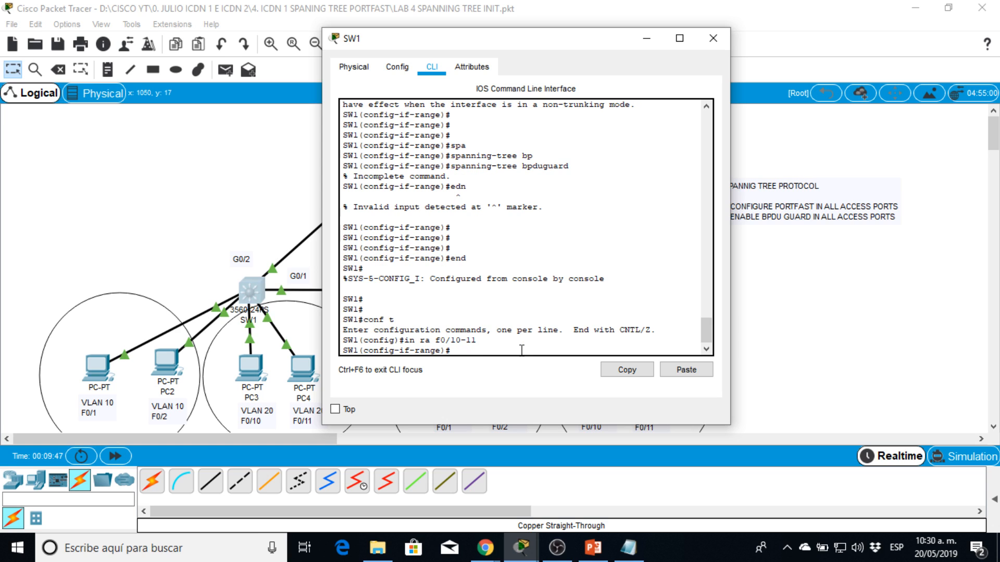
# Enable spanning-tree portfast on the interface range f0/10-11.
pyautogui.write('sw')
pyautogui.press('Tab')
pyautogui.press('BackSpace')
pyautogui.press('BackSpace')
pyautogui.press('BackSpace')
pyautogui.press('BackSpace')
pyautogui.press('BackSpace')
pyautogui.press('BackSpace')
pyautogui.press('BackSpace')
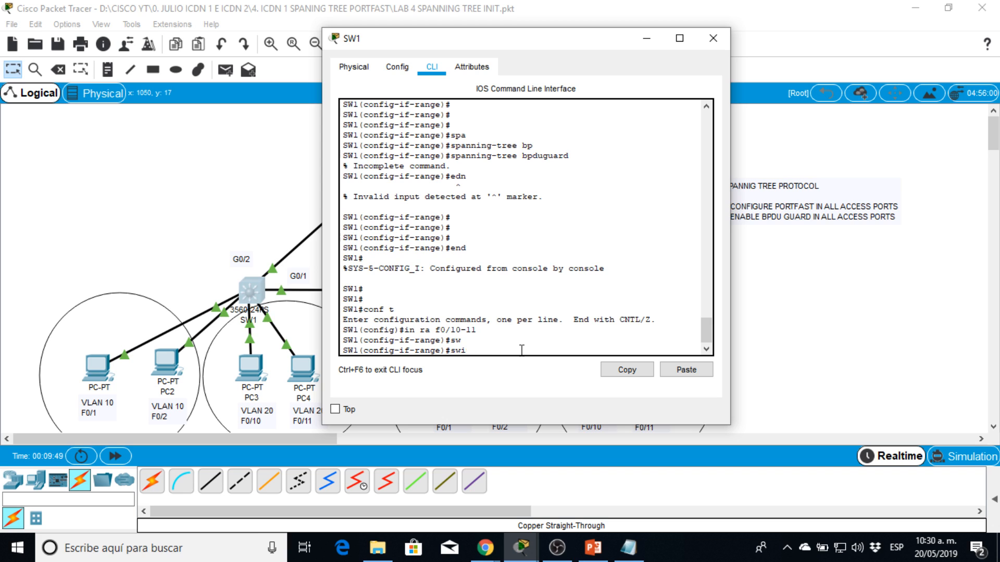
pyautogui.write('n')
pyautogui.press('Tab')
pyautogui.write('por')
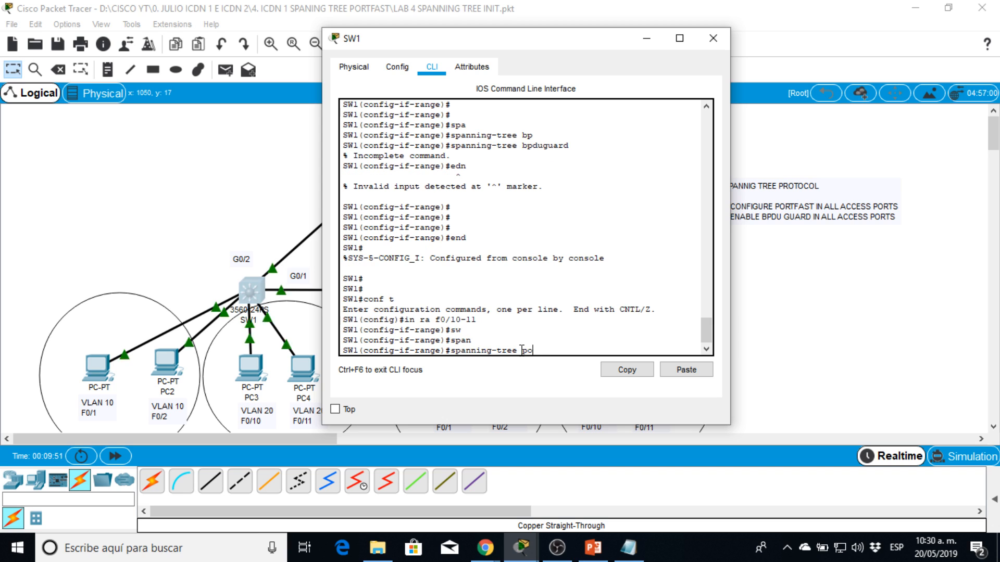
pyautogui.press('Tab')
pyautogui.press('Return')
pyautogui.press('Return')
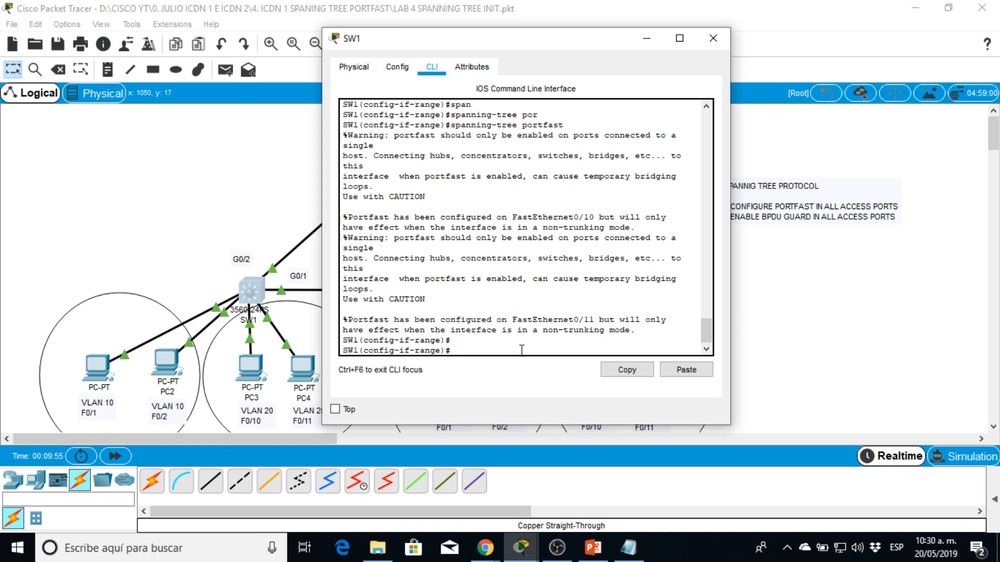
# Read through the PortFast messages for FastEthernet0/10 and 0/11, highlighting the non-trunking and bridging loop warnings.
pyautogui.moveTo(415, 217); pyautogui.dragTo(599, 217)
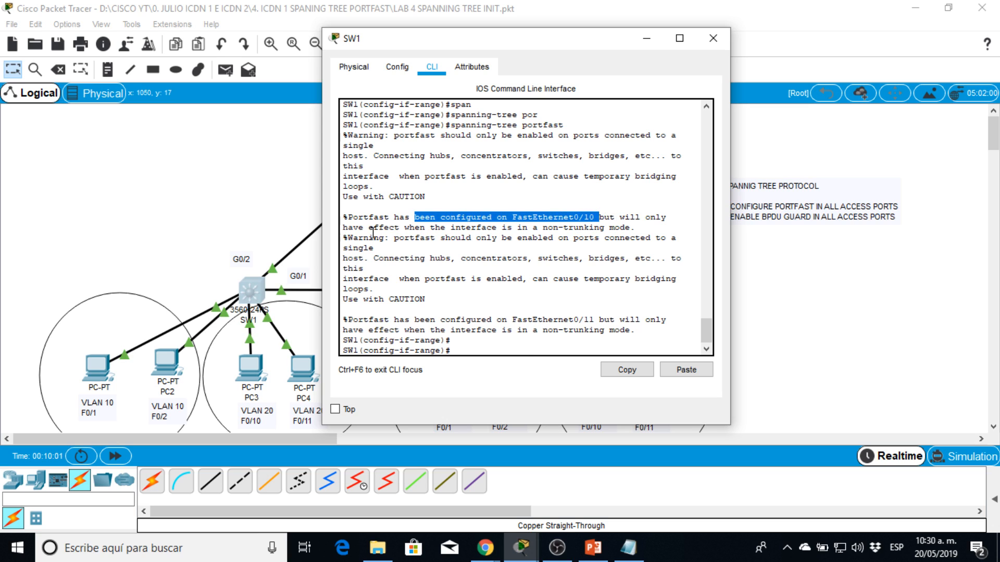
pyautogui.moveTo(368, 227); pyautogui.dragTo(615, 227)
pyautogui.moveTo(398, 238); pyautogui.dragTo(617, 256)
pyautogui.click(346, 248)
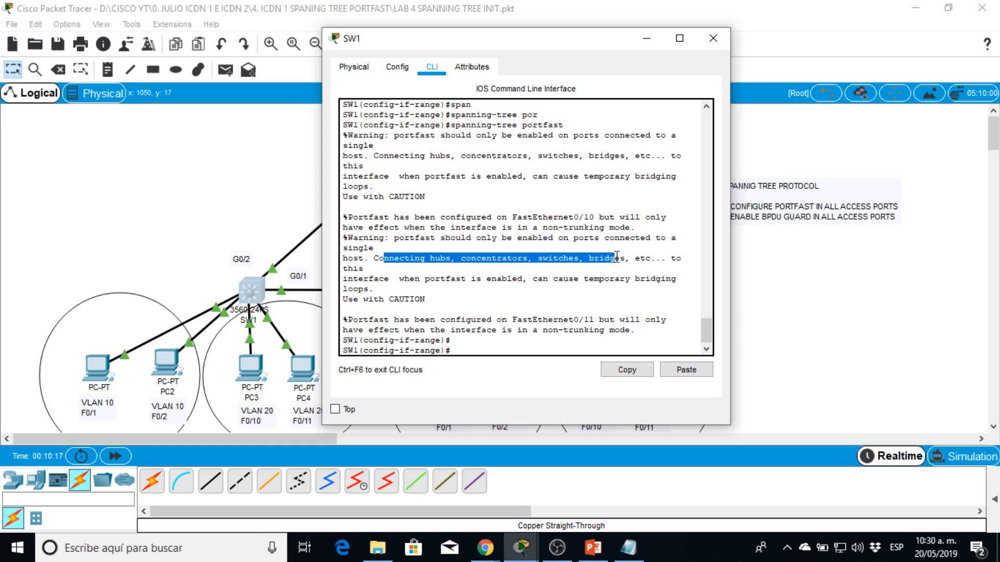
pyautogui.moveTo(404, 280); pyautogui.dragTo(589, 287)
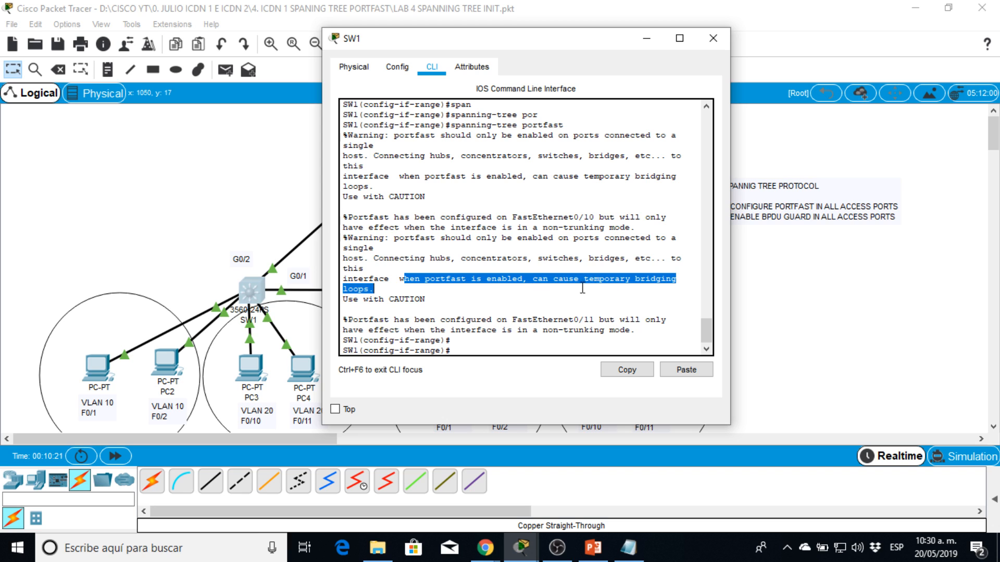
pyautogui.click(398, 288)
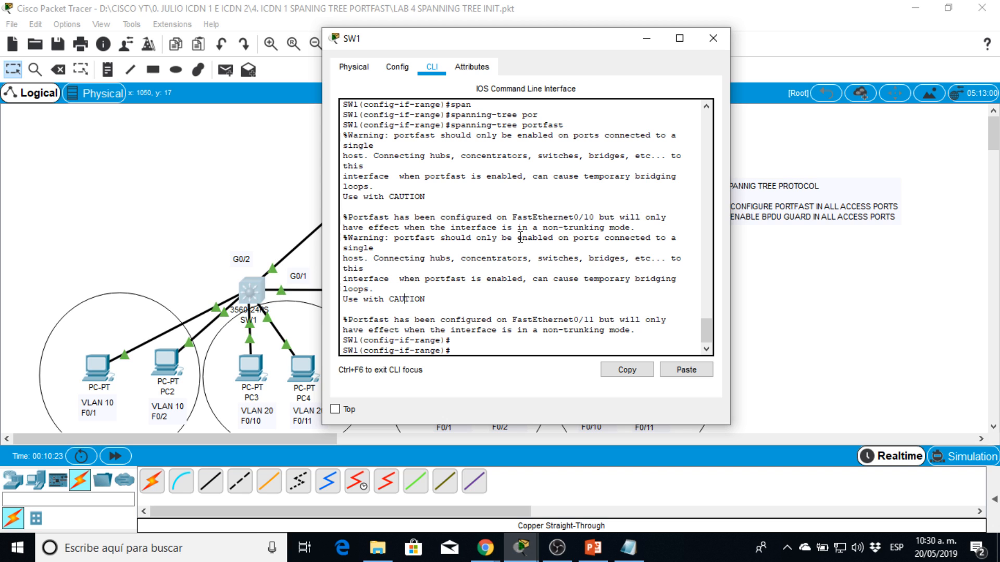
pyautogui.scroll(1, 559, 284)
pyautogui.scroll(-1, 561, 286)
pyautogui.moveTo(556, 41); pyautogui.dragTo(587, 43)
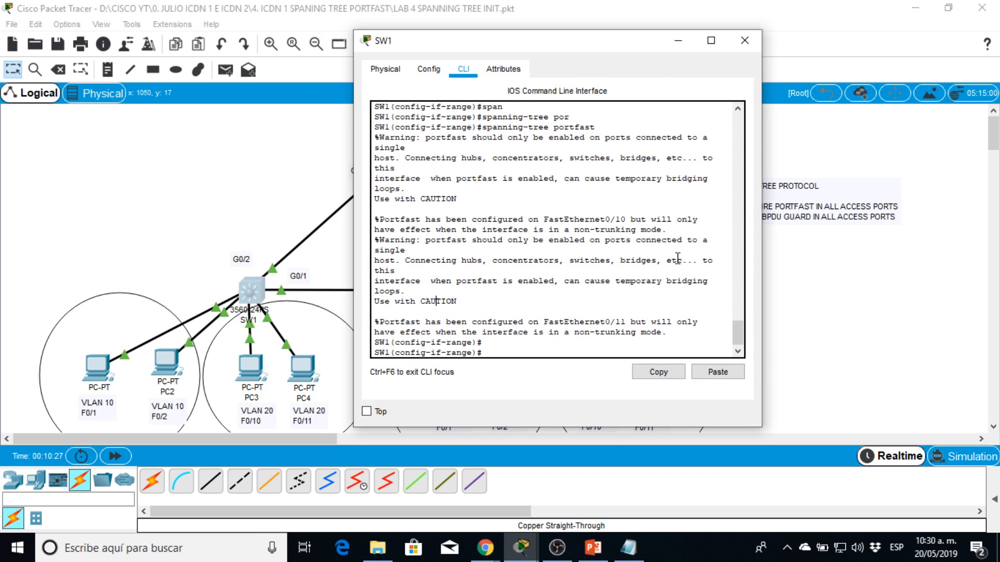
# Enable BPDU guard on the interface range f0/10-11 with spanning-tree bpduguard enable.
pyautogui.press('Return')
pyautogui.press('Return')
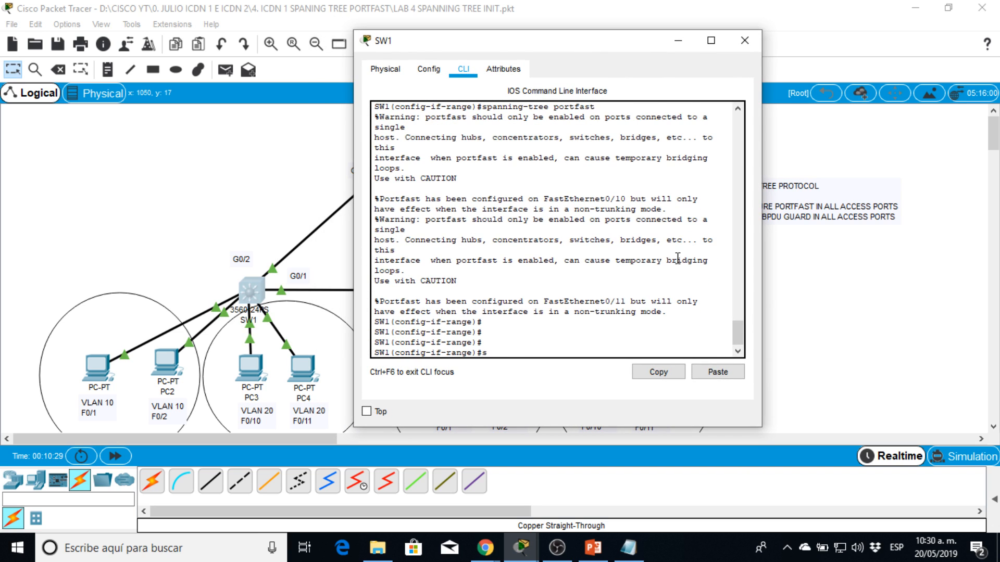
pyautogui.write('span')
pyautogui.press('Tab')
pyautogui.write('b')
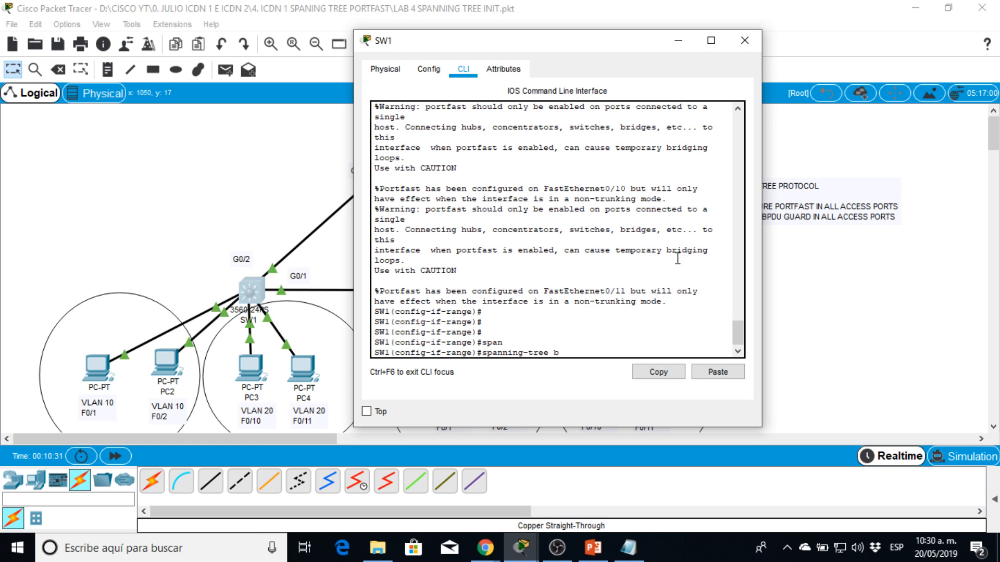
pyautogui.write('d')
pyautogui.press('Tab')
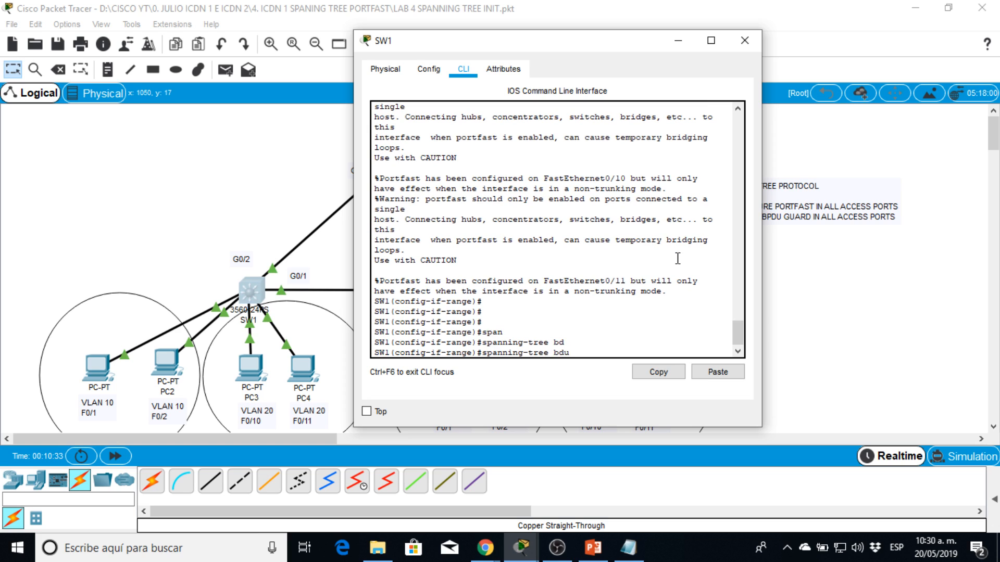
pyautogui.write('ugu')
pyautogui.press('Tab')
pyautogui.press('BackSpace')
pyautogui.press('BackSpace')
pyautogui.press('BackSpace')
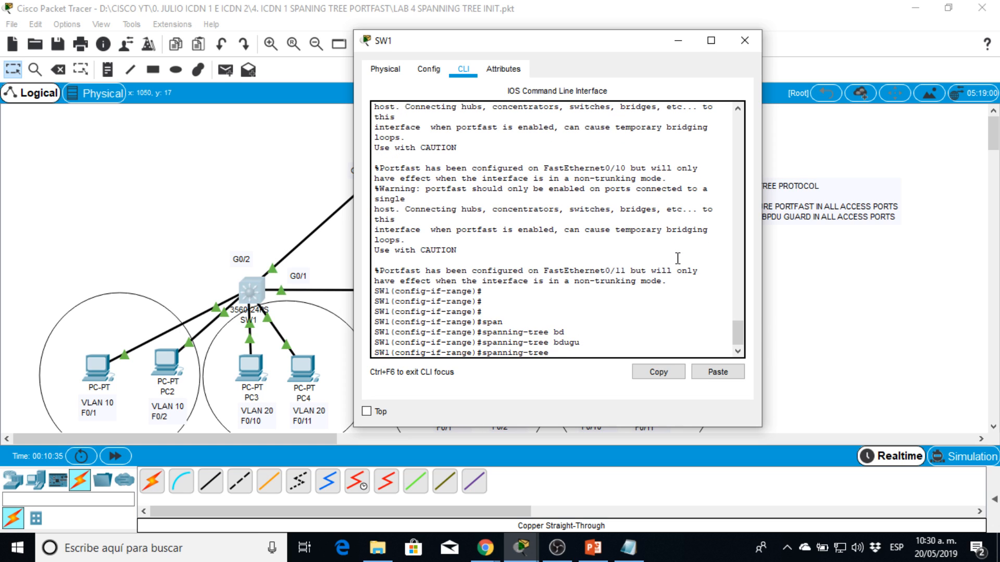
pyautogui.write('bpdu')
pyautogui.press('Tab')
pyautogui.write('en')
pyautogui.press('Tab')
pyautogui.press('Return')
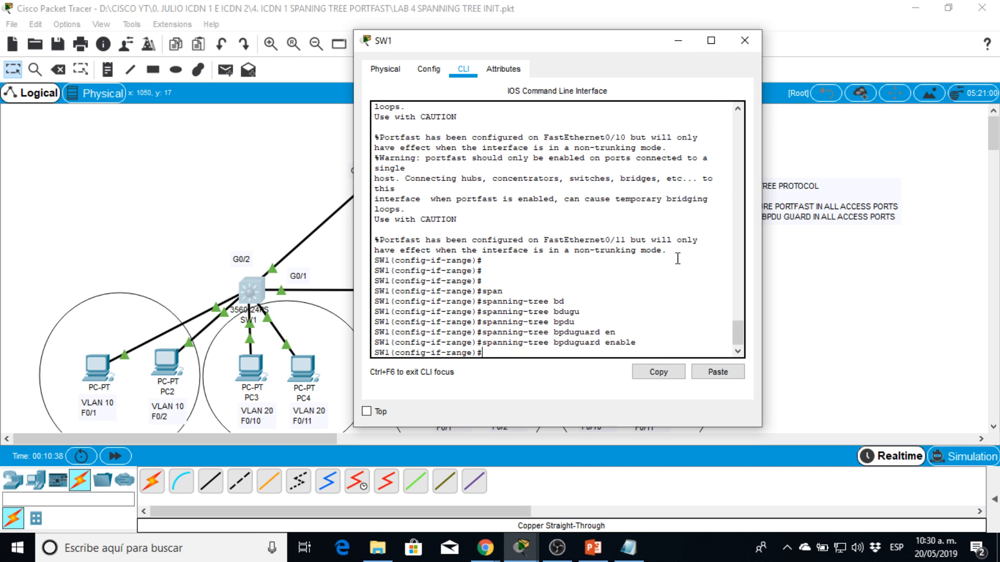
# Leave configuration mode on SW1 and display the running configuration with sh run.
pyautogui.write('end')
pyautogui.press('Return')
pyautogui.press('Return')
pyautogui.press('Return')
pyautogui.press('Return')
pyautogui.write('sh ru')
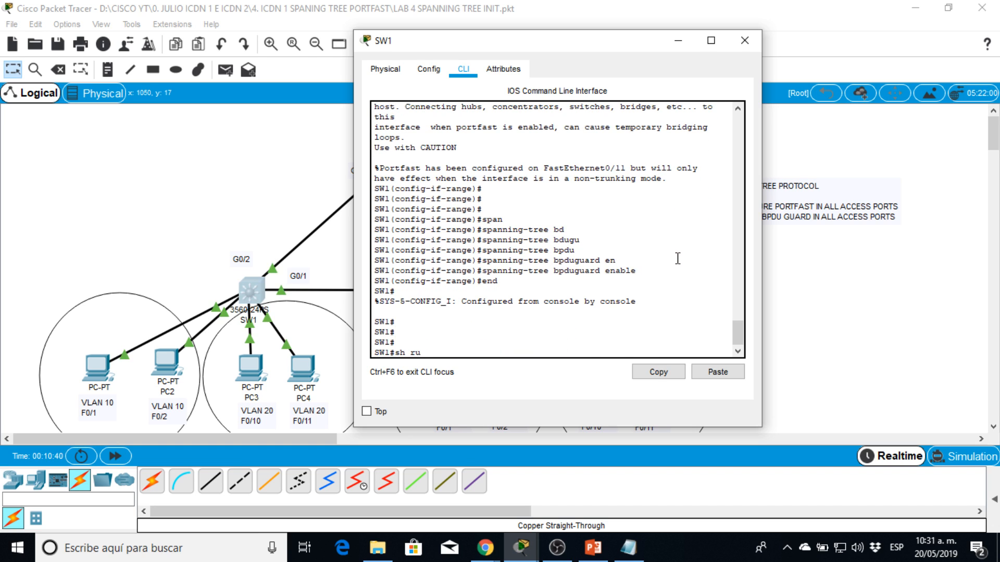
pyautogui.write('n')
pyautogui.press('Return')
# Review the FastEthernet0/1 and 0/2 sections of the running configuration, highlighting switchport mode access and spanning-tree portfast.
pyautogui.press('Return')
pyautogui.press('Return')
pyautogui.press('Return')
pyautogui.press('Return')
pyautogui.press('Return')
pyautogui.press('Return')
pyautogui.press('Return')
pyautogui.press('Return')
pyautogui.press('Return')
pyautogui.press('Return')
pyautogui.press('Return')
pyautogui.press('Return')
pyautogui.press('Return')
pyautogui.press('Return')
pyautogui.press('Return')
pyautogui.press('Return')
pyautogui.press('Return')
pyautogui.press('Return')
pyautogui.press('Return')
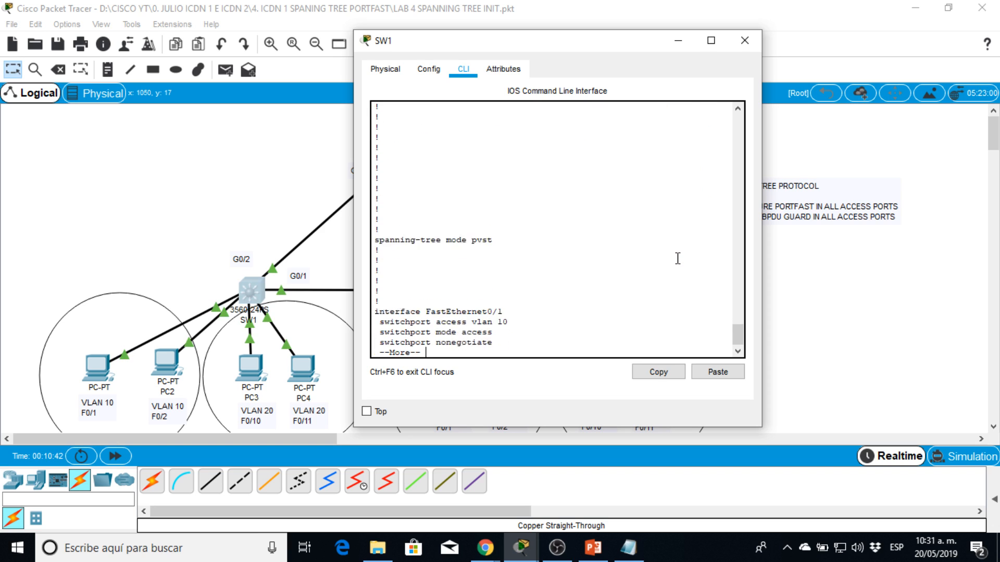
pyautogui.press('Return')
pyautogui.press('Return')
pyautogui.press('Return')
pyautogui.press('Return')
pyautogui.press('Return')
pyautogui.press('Return')
pyautogui.press('Return')
pyautogui.press('Return')
pyautogui.press('Return')
pyautogui.press('Return')
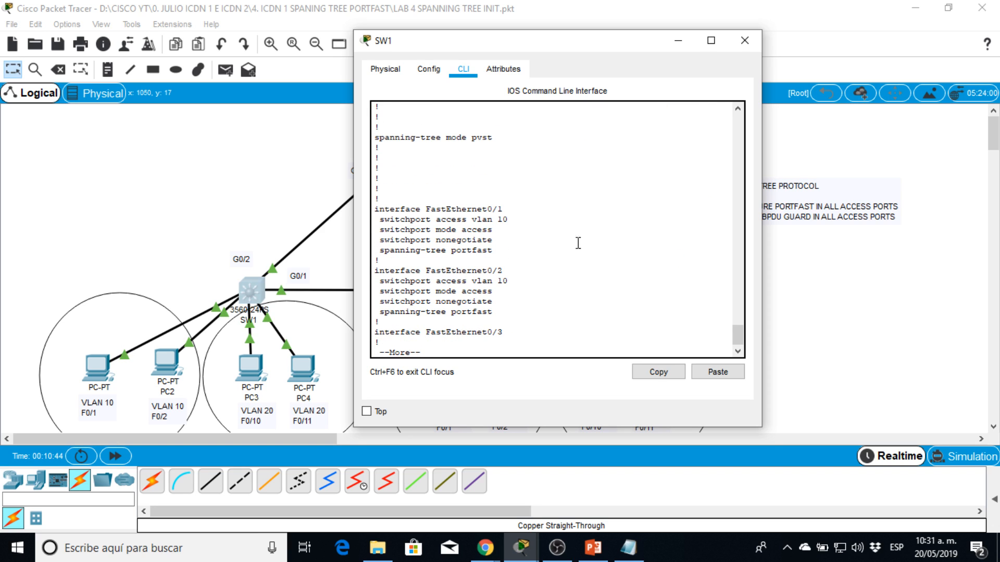
pyautogui.moveTo(432, 229); pyautogui.dragTo(482, 229)
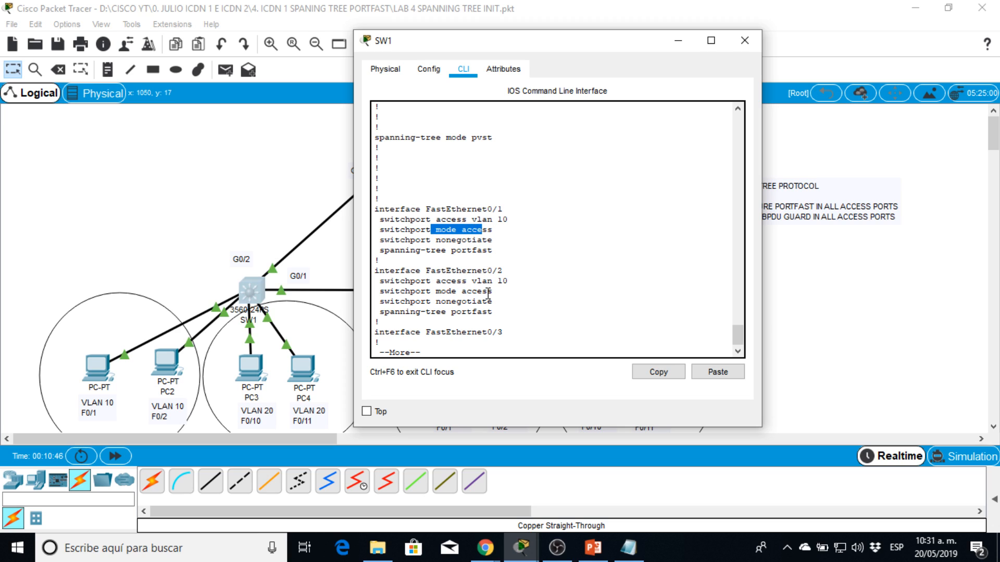
pyautogui.moveTo(492, 291); pyautogui.dragTo(373, 292)
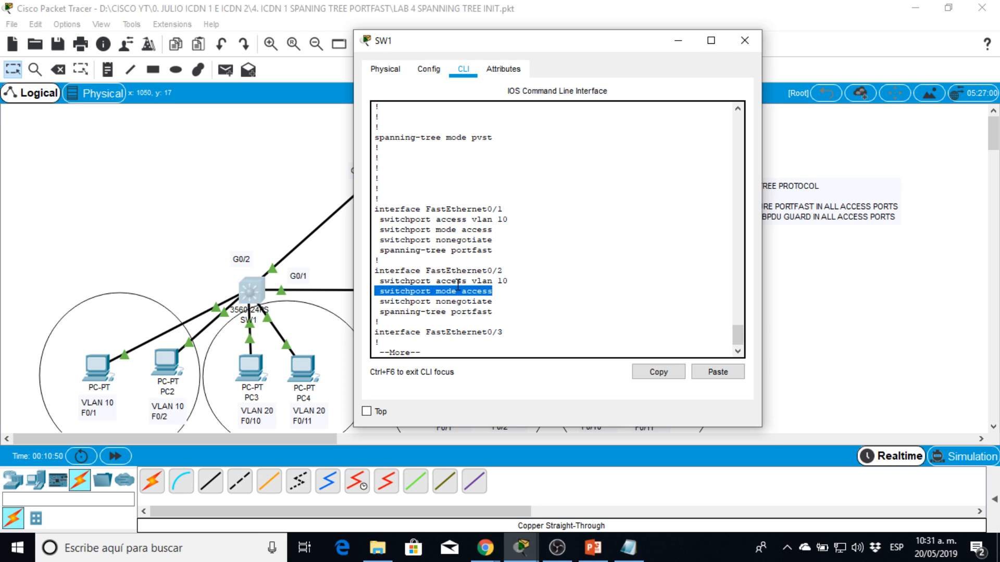
pyautogui.moveTo(487, 312); pyautogui.dragTo(394, 313)
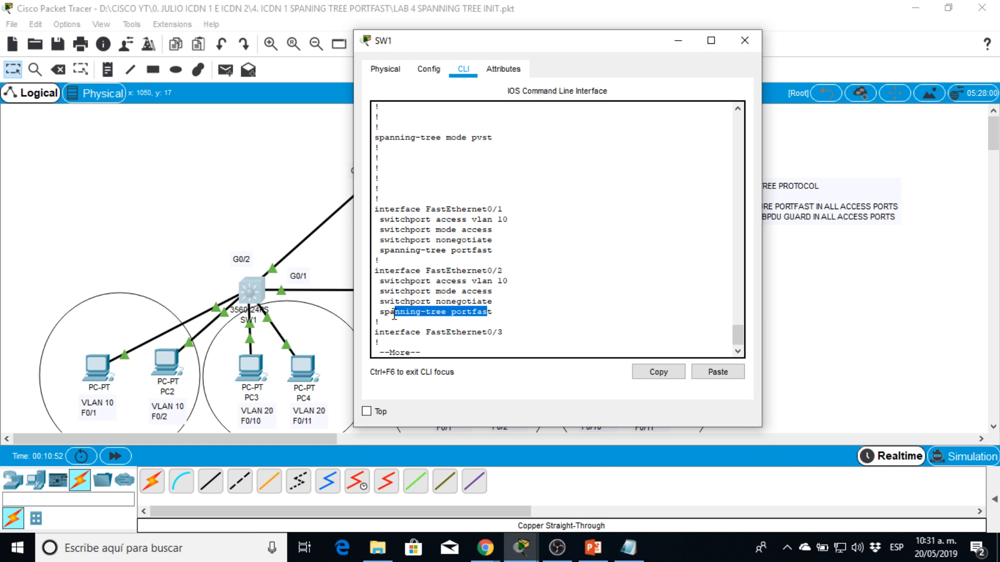
# Examine the FastEthernet0/10 and 0/11 sections of the running configuration for PortFast and BPDU guard, and exit the listing.
pyautogui.press('Return')
pyautogui.press('Return')
pyautogui.press('Return')
pyautogui.press('Return')
pyautogui.press('Return')
pyautogui.press('Return')
pyautogui.press('Return')
pyautogui.press('Return')
pyautogui.press('Return')
pyautogui.press('Return')
pyautogui.press('Return')
pyautogui.press('Return')
pyautogui.press('Return')
pyautogui.press('Return')
pyautogui.press('Return')
pyautogui.press('Return')
pyautogui.press('Return')
pyautogui.press('Return')
pyautogui.press('Return')
pyautogui.press('Return')
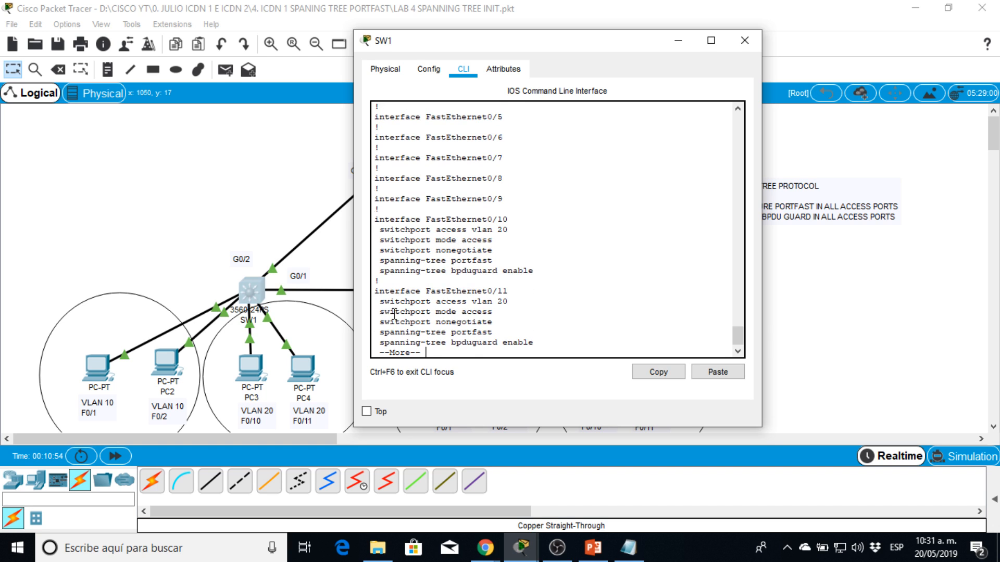
pyautogui.press('Return')
# Enter global configuration mode on SW1 and select the interface range f0/1-2.
pyautogui.write('conf t')
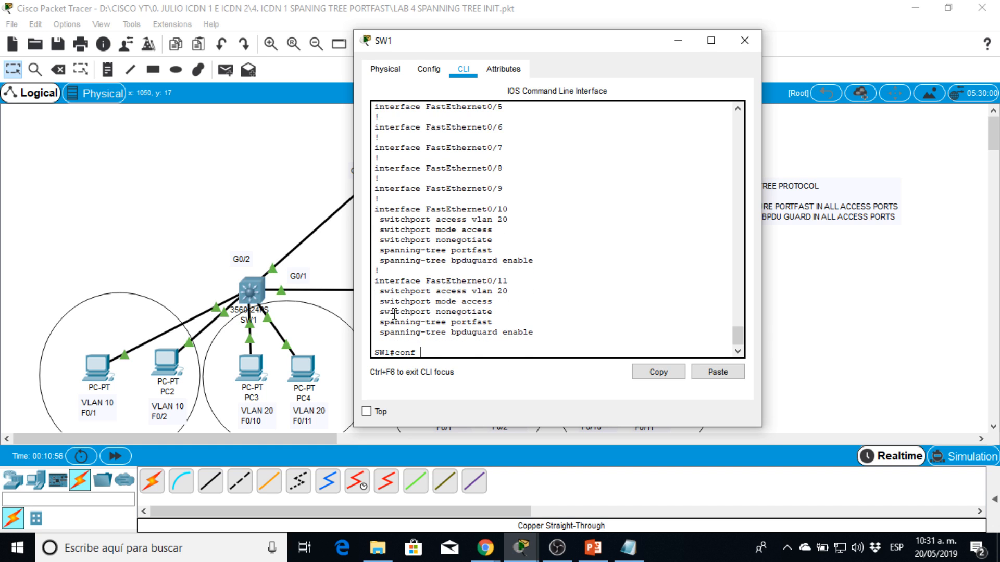
pyautogui.press('Return')
pyautogui.write('uint')
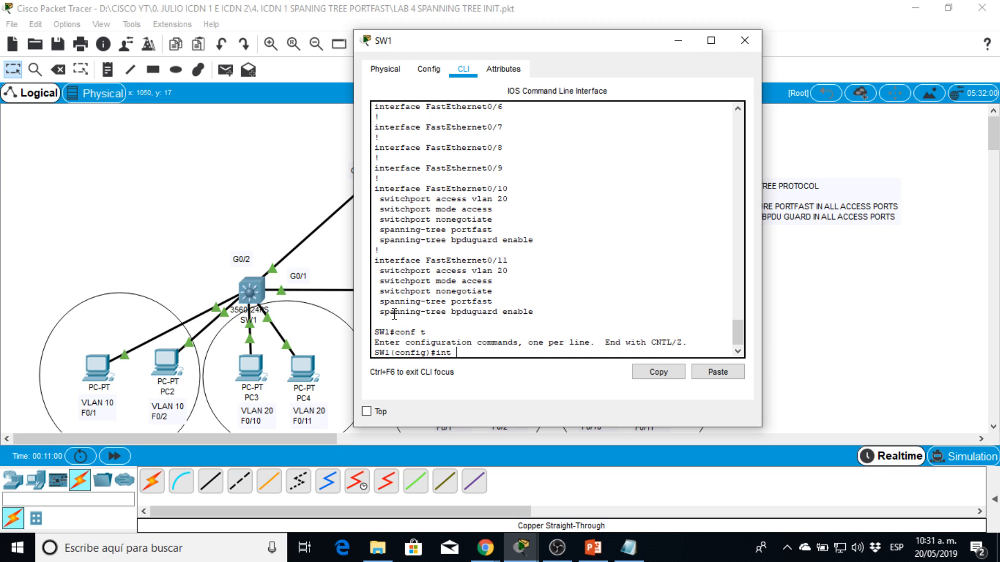
pyautogui.write('ra f0/1-2')
pyautogui.press('Return')
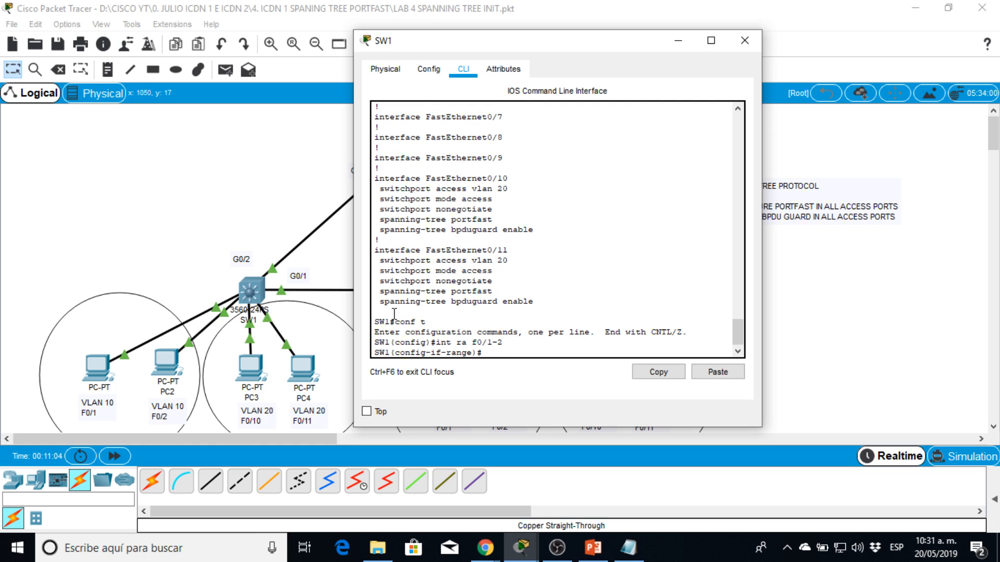
# Enable BPDU guard on SW1's interface range f0/1-2 with spanning-tree bpduguard enable.
pyautogui.write('span')
pyautogui.press('Tab')
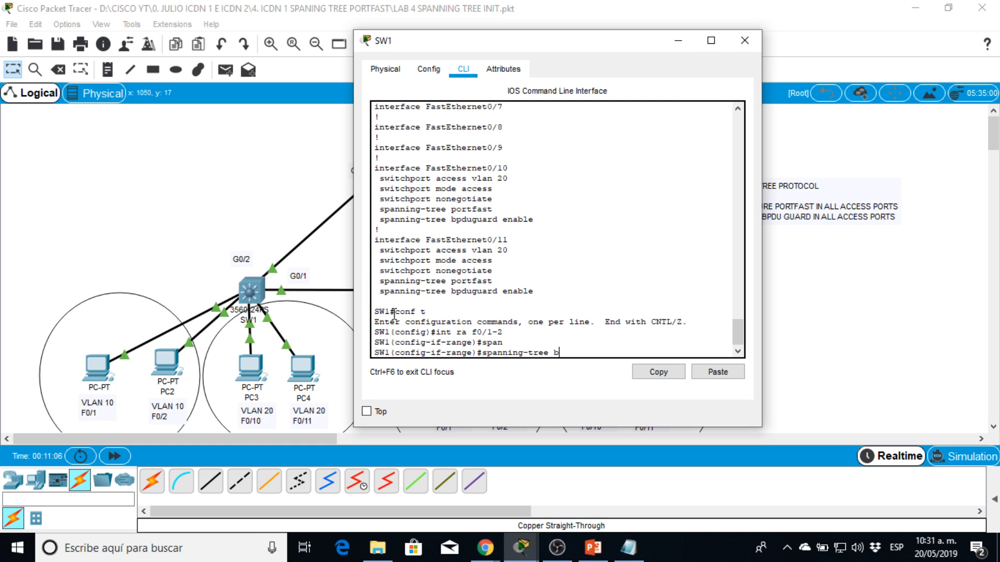
pyautogui.write('bd')
pyautogui.press('Tab')
pyautogui.press('BackSpace')
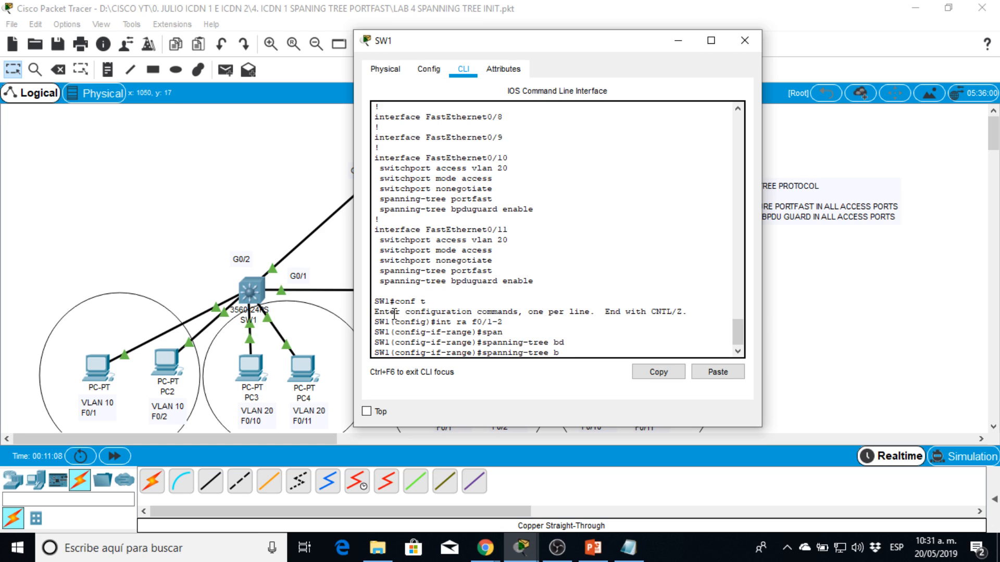
pyautogui.write('pb')
pyautogui.press('Tab')
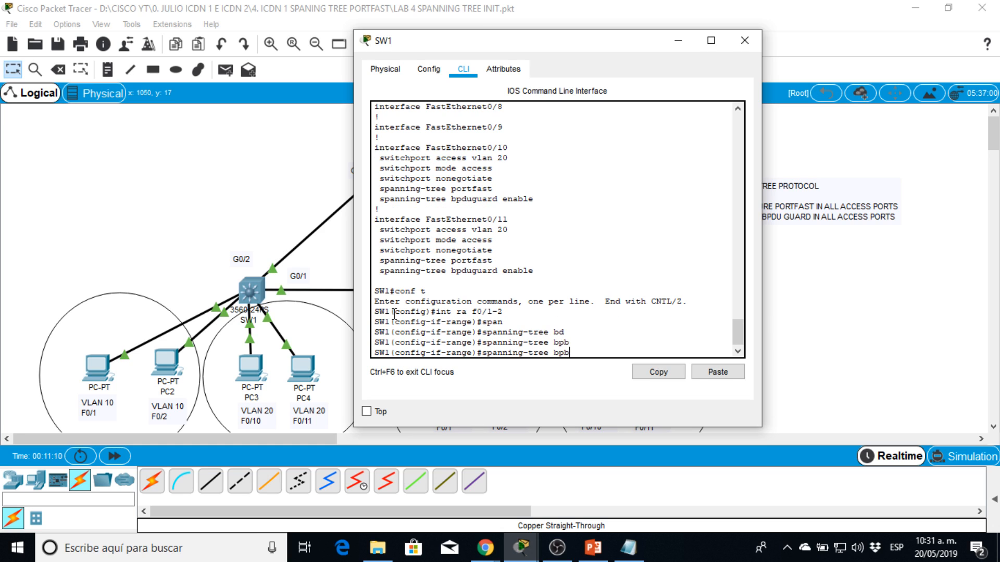
pyautogui.press('BackSpace')
pyautogui.press('BackSpace')
pyautogui.write('pdug')
pyautogui.press('Tab')
pyautogui.write('en')
pyautogui.press('Tab')
pyautogui.press('Return')
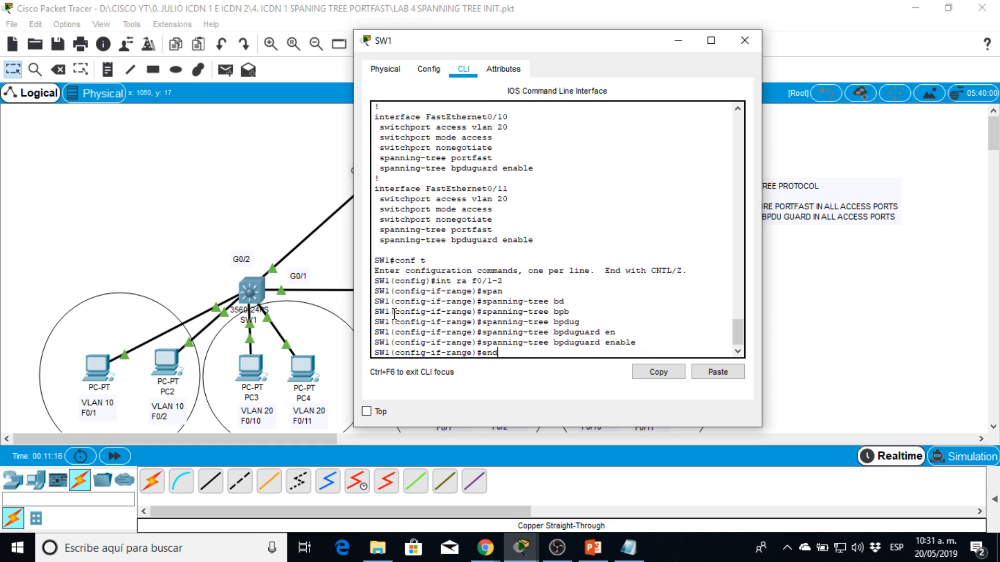
# Return SW1 to privileged EXEC mode and close its device window.
pyautogui.write('end')
pyautogui.press('Return')
pyautogui.press('Return')
pyautogui.press('Return')
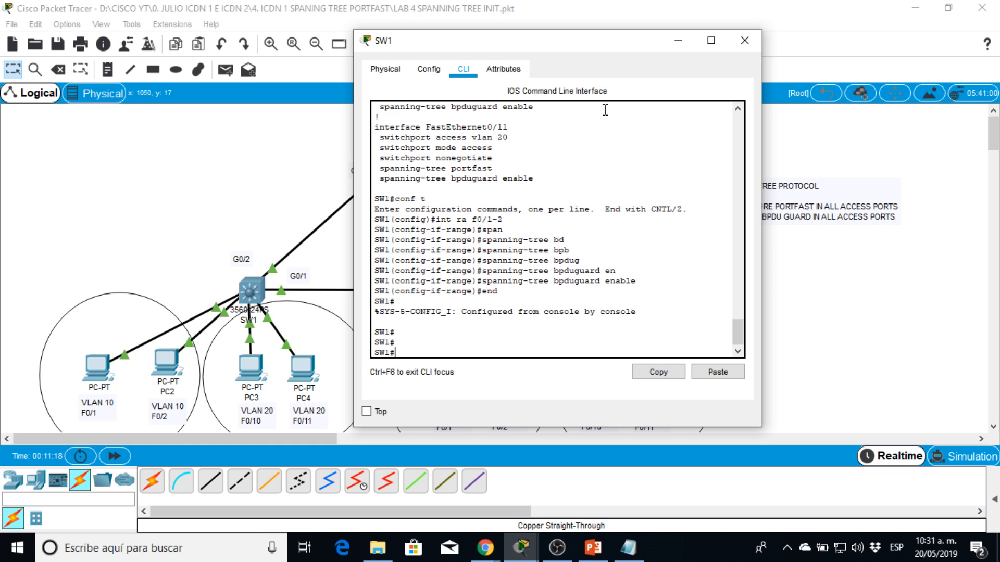
pyautogui.moveTo(624, 47); pyautogui.dragTo(342, 147)
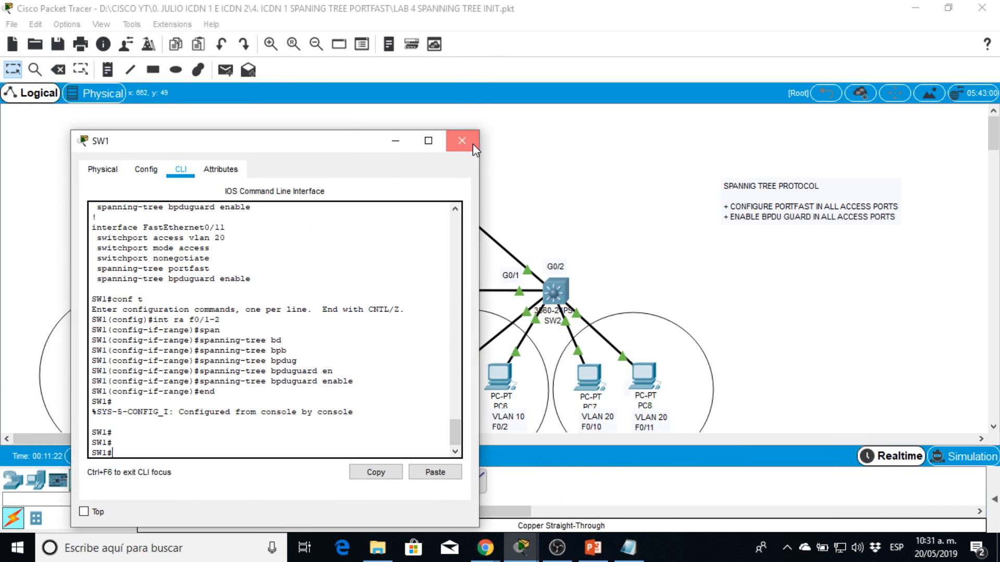
pyautogui.click(461, 141)
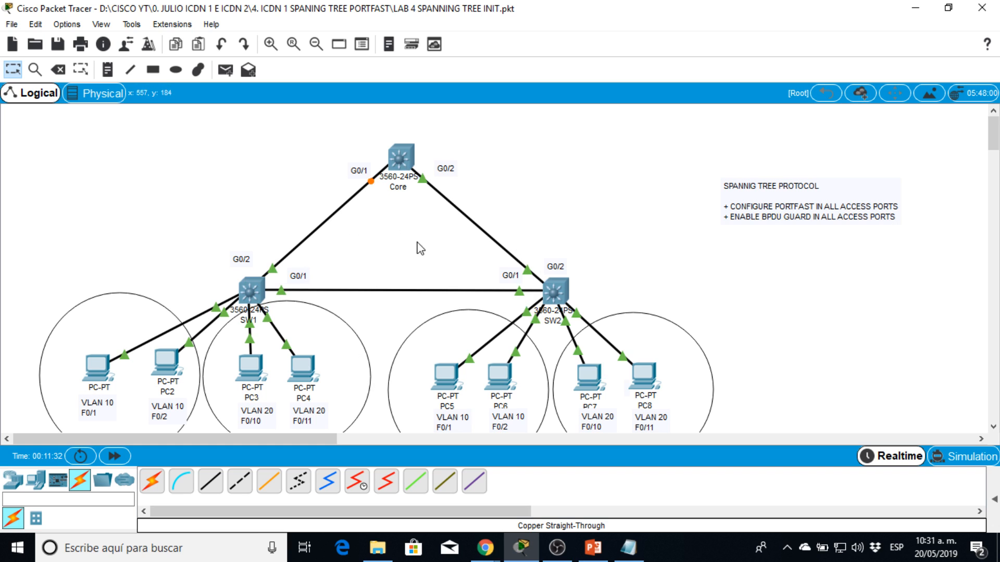
# Open the command line of switch SW2 and enter privileged EXEC mode.
pyautogui.click(555, 291)
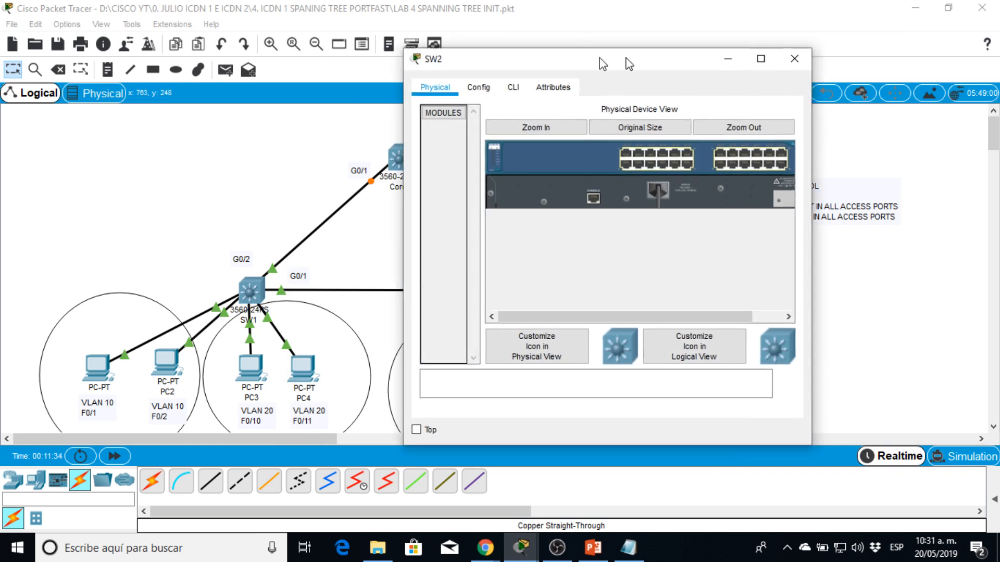
pyautogui.moveTo(602, 64); pyautogui.dragTo(810, 29)
pyautogui.click(732, 52)
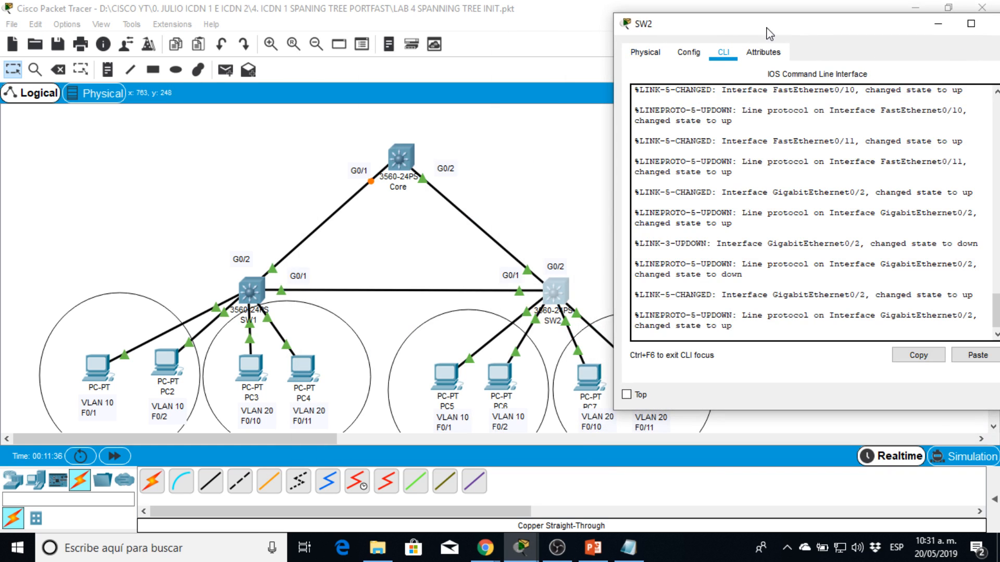
pyautogui.press('Return')
pyautogui.press('Return')
pyautogui.press('Return')
pyautogui.write('en')
pyautogui.press('Return')
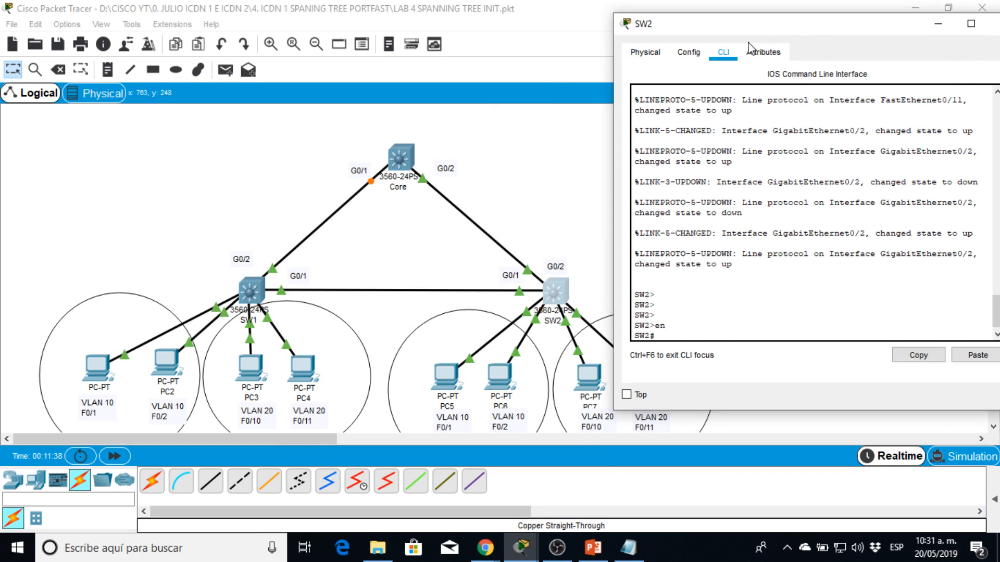
# Enter global configuration mode on SW2 and select the interface range f0/1-2.
pyautogui.write('conf t')
pyautogui.press('Return')
pyautogui.write('int r')
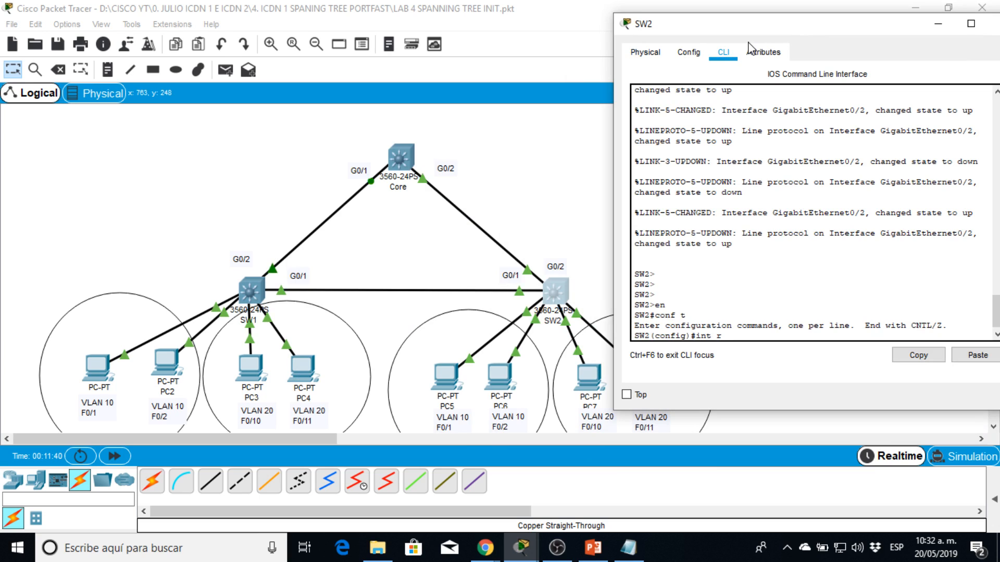
pyautogui.write('a f0/1-2')
pyautogui.press('Return')
# Enable spanning-tree portfast on SW2's interface range f0/1-2.
pyautogui.write('sw')
pyautogui.press('Return')
pyautogui.write('swit')
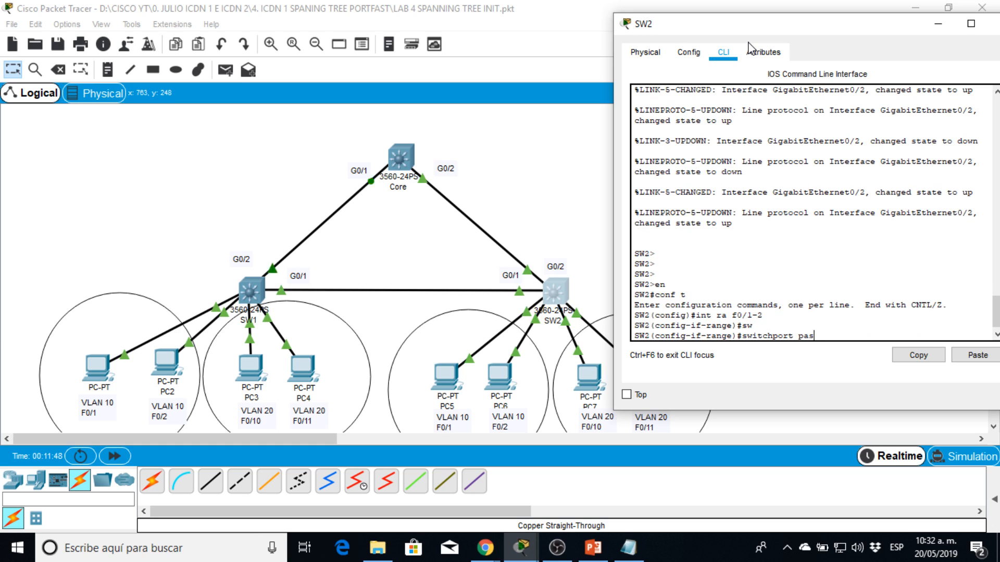
pyautogui.press('BackSpace')
pyautogui.press('BackSpace')
pyautogui.press('BackSpace')
pyautogui.write('p')
pyautogui.press('Tab')
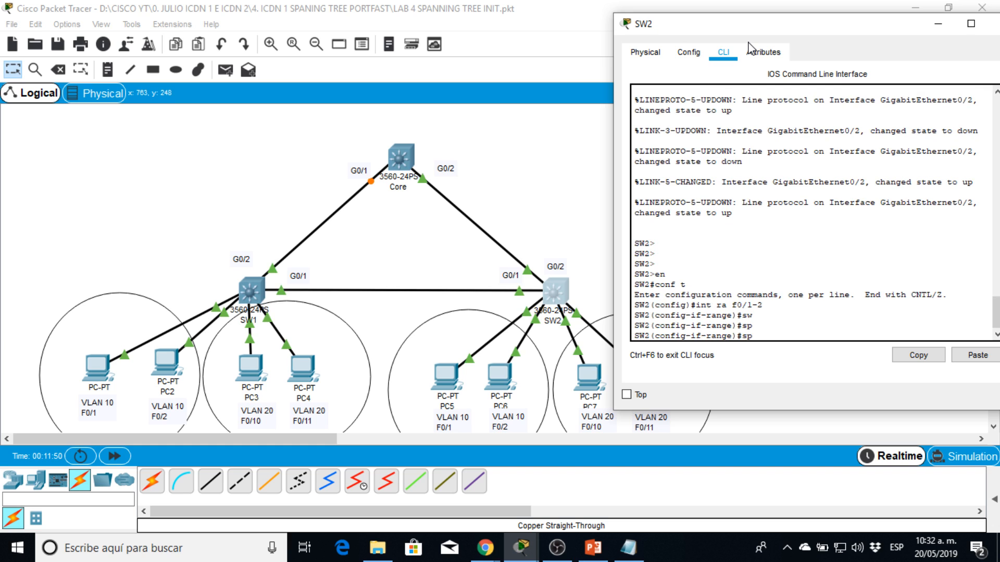
pyautogui.write('ann')
pyautogui.press('Tab')
pyautogui.write('por')
pyautogui.press('Tab')
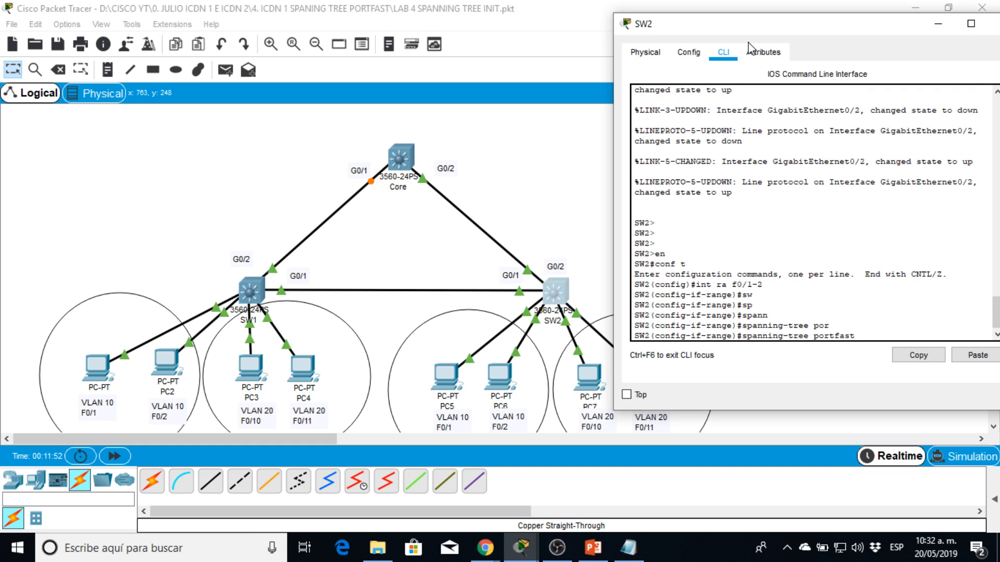
pyautogui.press('Return')
pyautogui.press('Return')
pyautogui.press('Return')
# Enable BPDU guard on SW2's interface range f0/1-2 with spanning-tree bpduguard enable, and return to privileged EXEC mode.
pyautogui.write('pa')
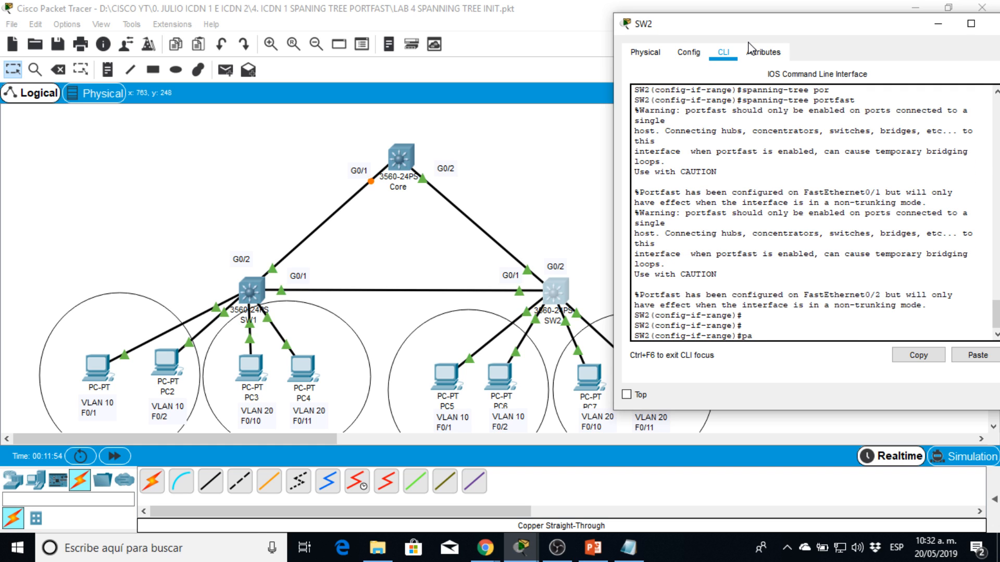
pyautogui.press('BackSpace')
pyautogui.press('BackSpace')
pyautogui.write('span')
pyautogui.press('Tab')
pyautogui.write('b')
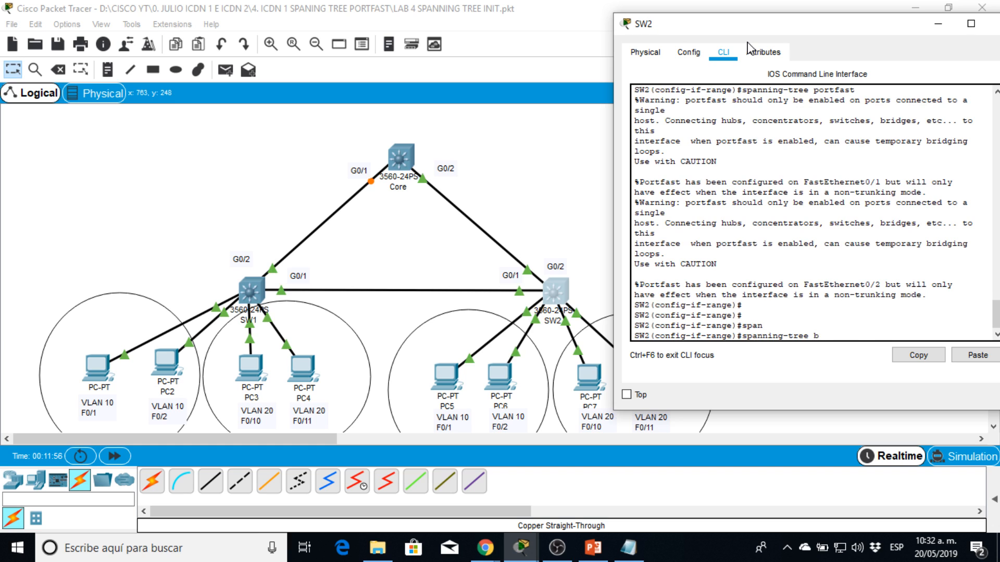
pyautogui.write('pd')
pyautogui.press('Tab')
pyautogui.write('able')
pyautogui.press('Return')
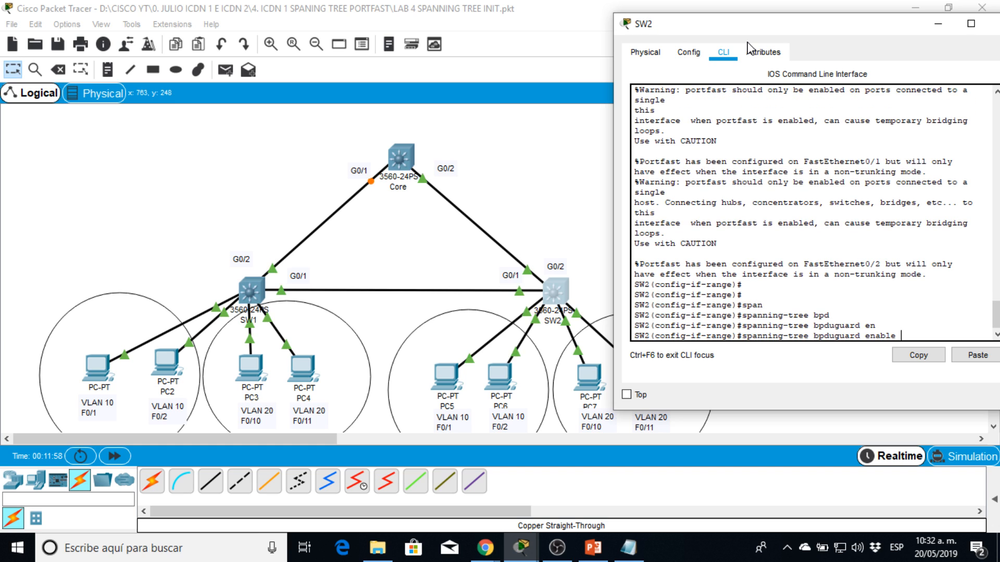
pyautogui.write('END')
pyautogui.press('Return')
pyautogui.press('Return')
pyautogui.press('Return')
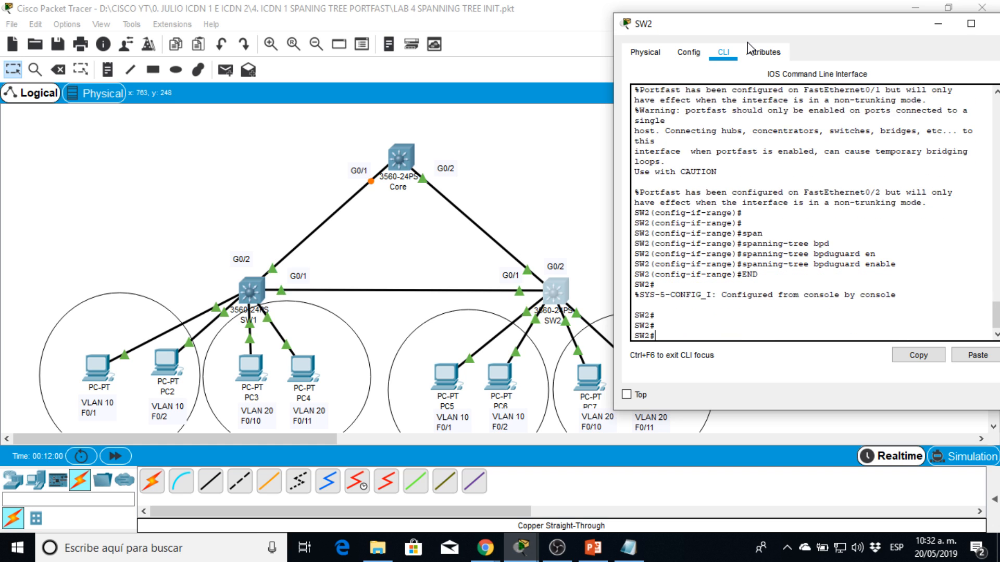
# Re-enter global configuration mode on SW2 and select the interface range f0/10-11.
pyautogui.write('CONF T')
pyautogui.press('Return')
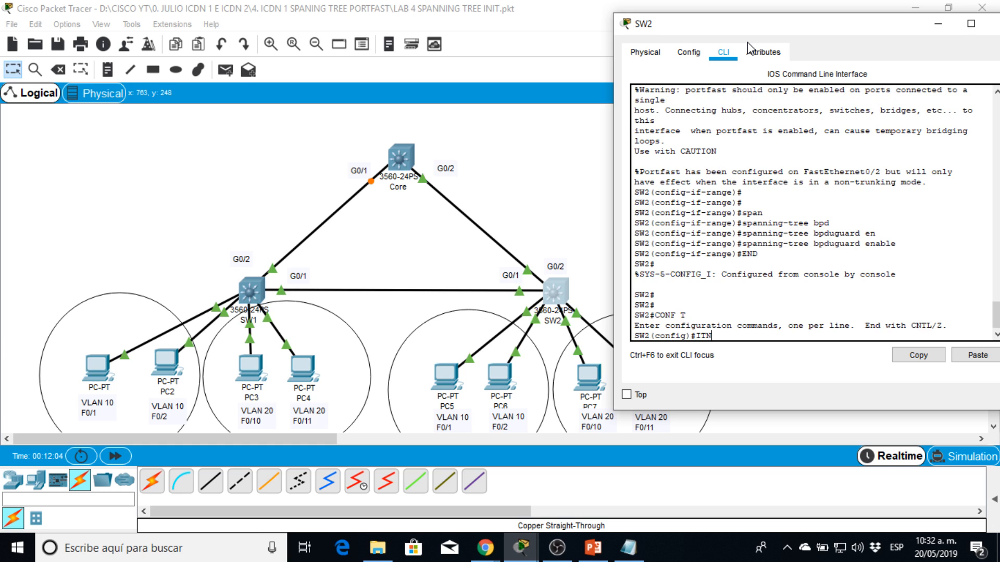
pyautogui.write('int f')
pyautogui.press('Left')
pyautogui.press('Left')
pyautogui.write('ra')
pyautogui.press('Right')
pyautogui.press('Right')
pyautogui.press('Right')
pyautogui.write('10-11')
pyautogui.press('Return')
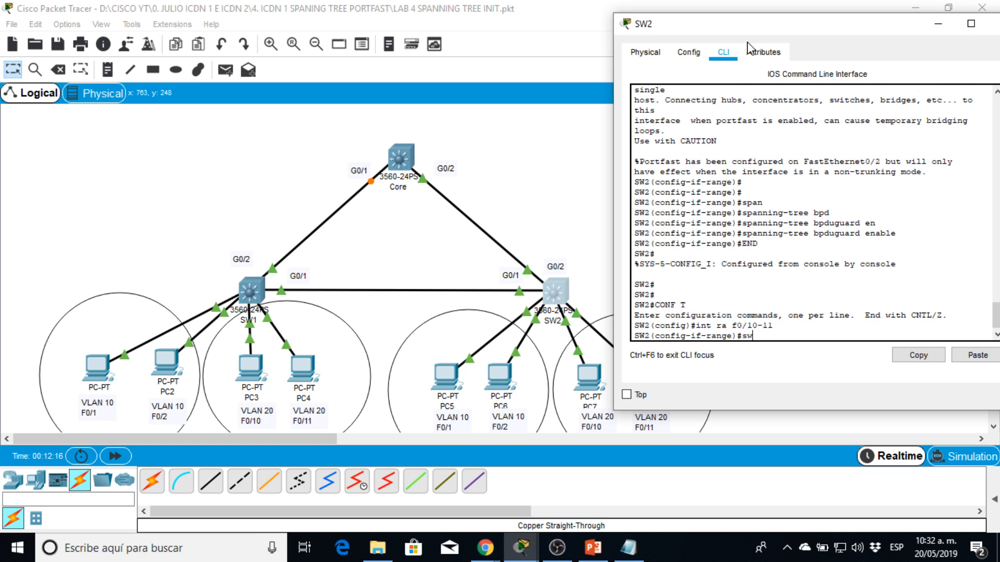
# Set SW2's interface range f0/10-11 to switchport mode access.
pyautogui.write('sw')
pyautogui.press('Tab')
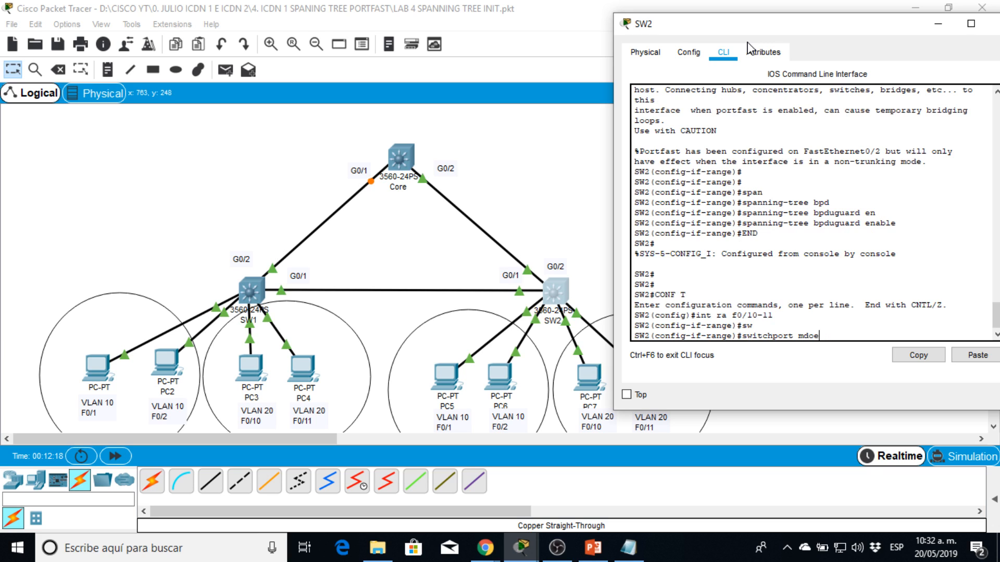
pyautogui.write('mo')
pyautogui.press('Tab')
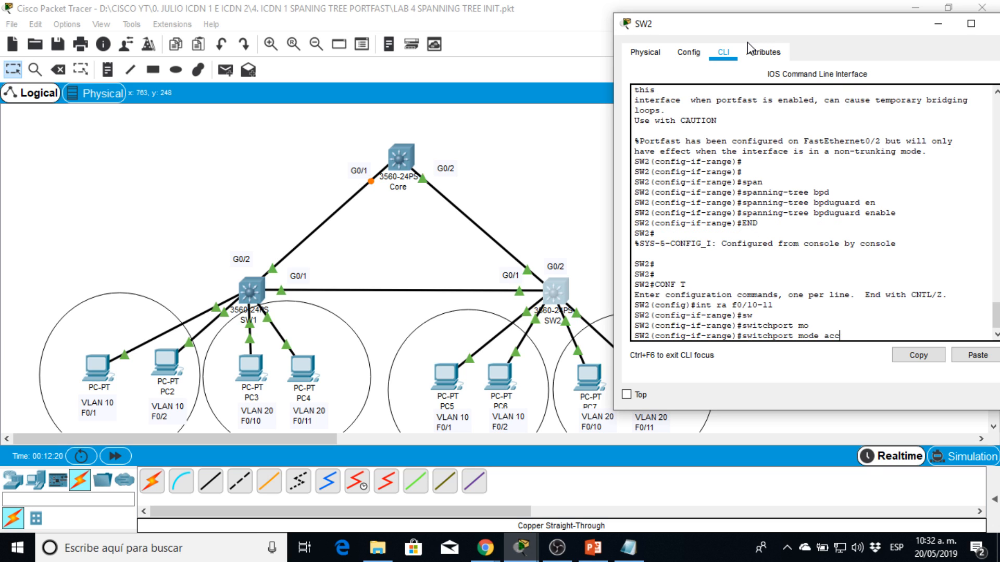
pyautogui.write('acc')
pyautogui.press('Tab')
pyautogui.press('Return')
pyautogui.write('sw')
pyautogui.press('Tab')
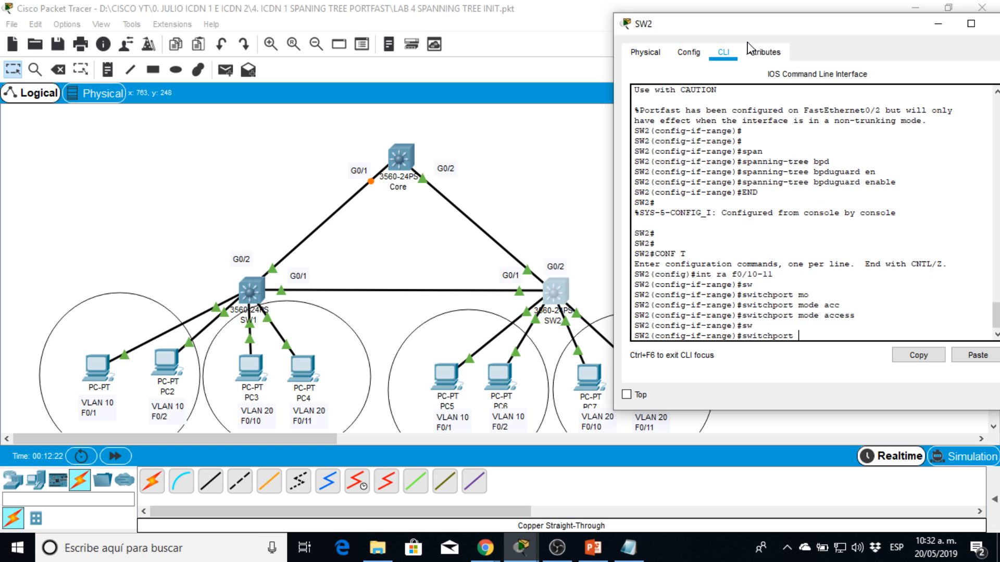
pyautogui.press('BackSpace')
pyautogui.press('BackSpace')
pyautogui.press('BackSpace')
pyautogui.press('BackSpace')
pyautogui.press('BackSpace')
pyautogui.press('BackSpace')
pyautogui.press('BackSpace')
pyautogui.press('BackSpace')
pyautogui.press('BackSpace')
pyautogui.press('BackSpace')
pyautogui.press('BackSpace')
# Enable spanning-tree portfast on SW2's interface range f0/10-11.
pyautogui.write('span')
pyautogui.press('Tab')
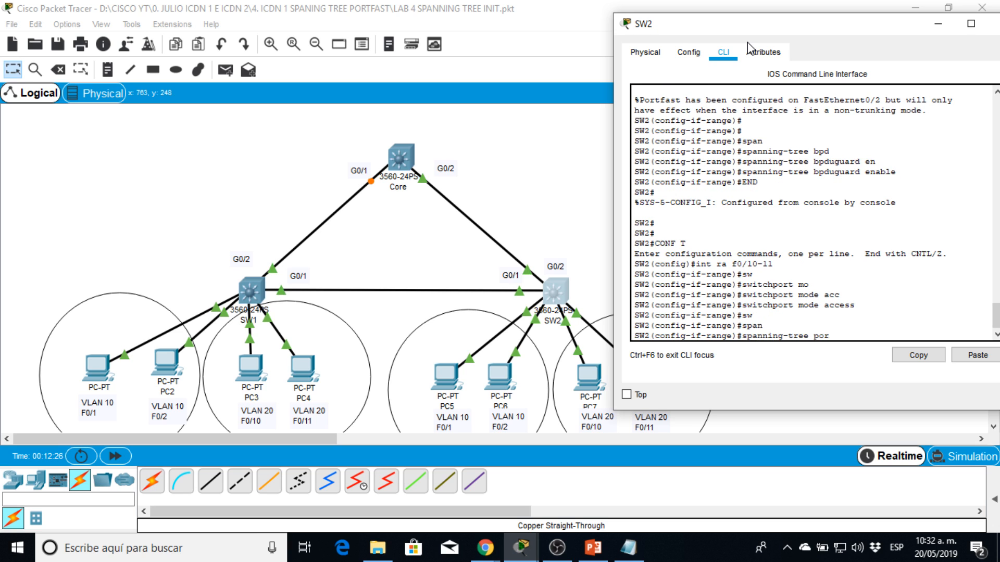
pyautogui.write('por')
pyautogui.press('Tab')
pyautogui.press('Return')
pyautogui.press('Return')
pyautogui.press('Return')
pyautogui.press('Return')
pyautogui.press('Return')
pyautogui.press('Return')
pyautogui.press('Return')
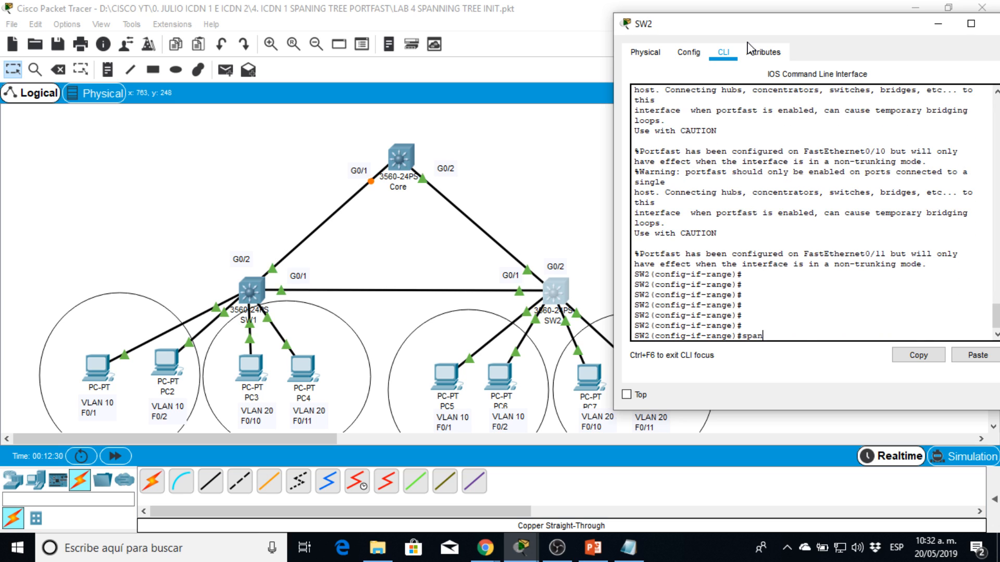
# Enable BPDU guard on SW2's interface range f0/10-11 with spanning-tree bpduguard enable, and end configuration mode.
pyautogui.write('span')
pyautogui.press('Tab')
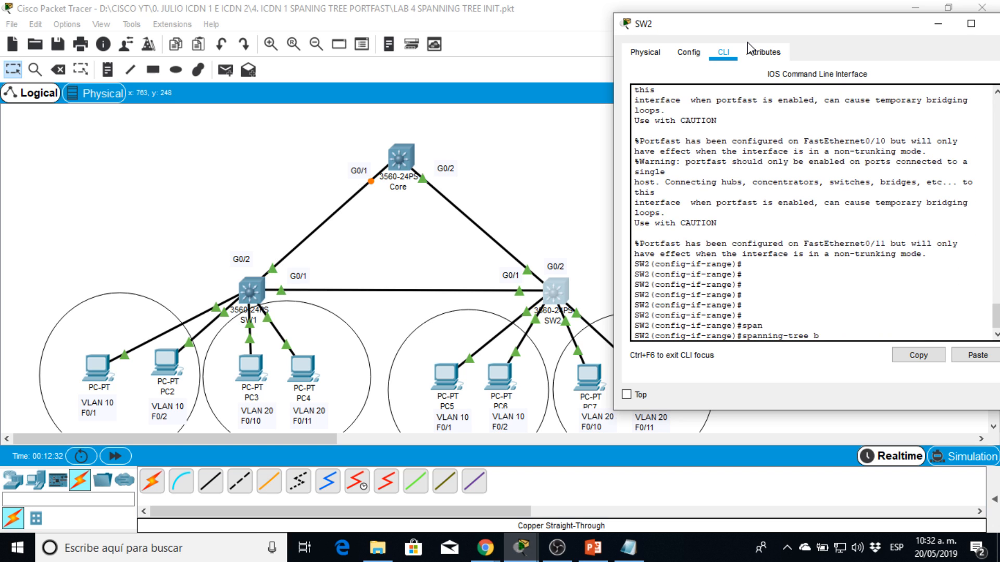
pyautogui.write('bpdug')
pyautogui.press('Tab')
pyautogui.write('e')
pyautogui.press('Tab')
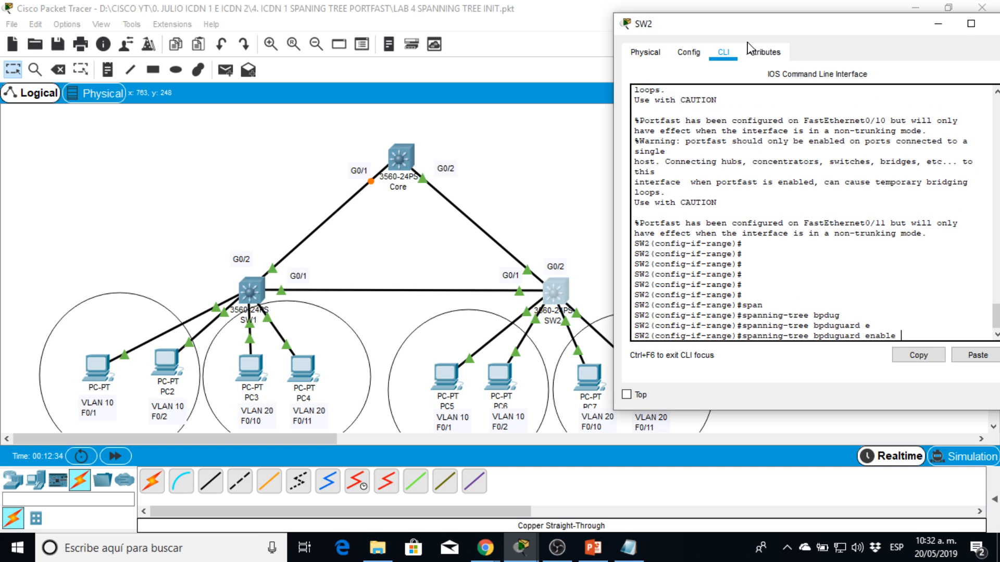
pyautogui.press('Return')
pyautogui.write('end')
pyautogui.press('Return')
pyautogui.press('Return')
pyautogui.press('Return')
pyautogui.press('Return')
pyautogui.press('Return')
# Display SW2's running configuration with sh run and check the settings of FastEthernet0/1 and FastEthernet0/2.
pyautogui.write('sh r')
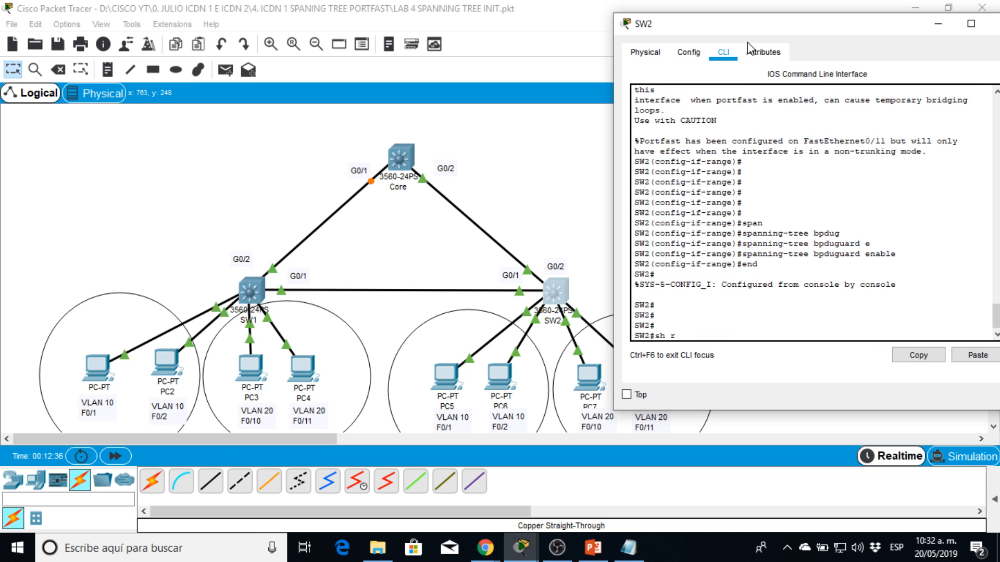
pyautogui.write('un')
pyautogui.press('Return')
pyautogui.press('Return')
pyautogui.press('Return')
pyautogui.press('Return')
pyautogui.press('Return')
pyautogui.press('Return')
pyautogui.press('Return')
pyautogui.press('Return')
pyautogui.press('Return')
pyautogui.press('Return')
pyautogui.press('Return')
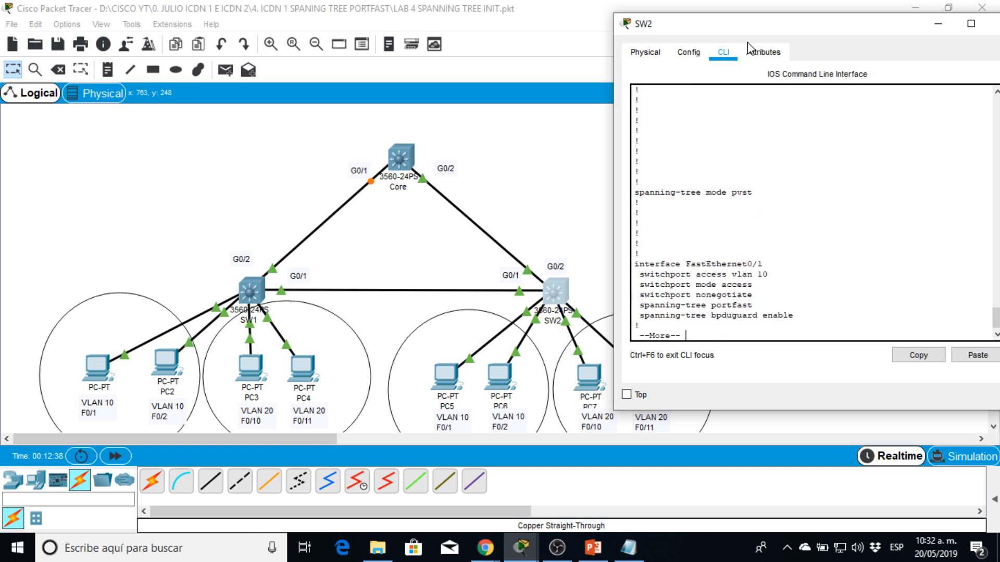
pyautogui.press('Return')
pyautogui.press('Return')
pyautogui.press('Return')
pyautogui.press('Return')
pyautogui.press('Return')
pyautogui.press('Return')
pyautogui.press('Return')
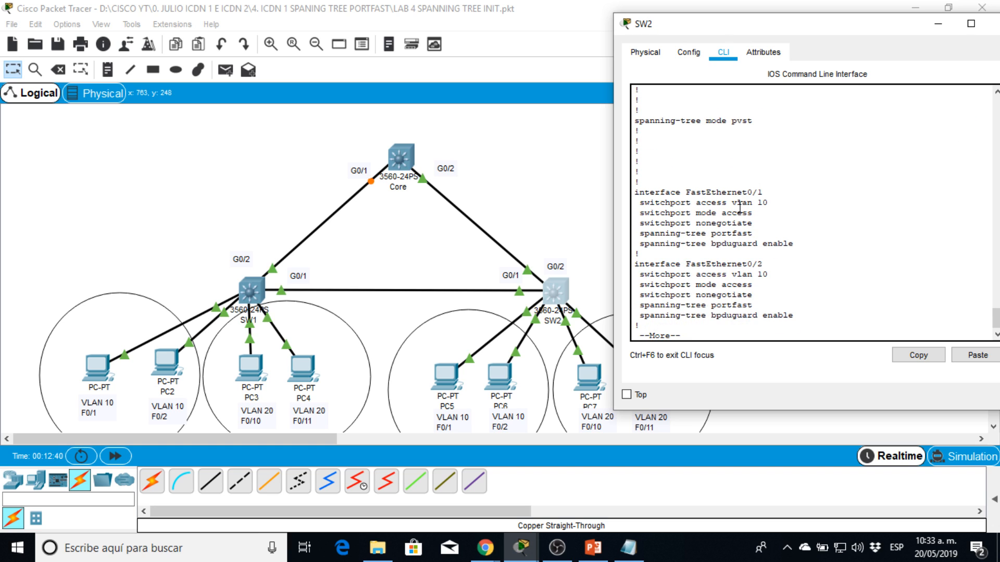
# Page through the running configuration to check FastEthernet0/10 and FastEthernet0/11, and close SW2's window.
pyautogui.moveTo(769, 236); pyautogui.dragTo(747, 247)
pyautogui.press('Return')
pyautogui.press('Return')
pyautogui.press('Return')
pyautogui.press('Return')
pyautogui.press('Return')
pyautogui.press('Return')
pyautogui.press('Return')
pyautogui.press('Return')
pyautogui.press('Return')
pyautogui.press('Return')
pyautogui.press('Return')
pyautogui.press('Return')
pyautogui.press('Return')
pyautogui.press('Return')
pyautogui.press('Return')
pyautogui.press('Return')
pyautogui.press('Return')
pyautogui.press('Return')
pyautogui.press('Return')
pyautogui.press('Return')
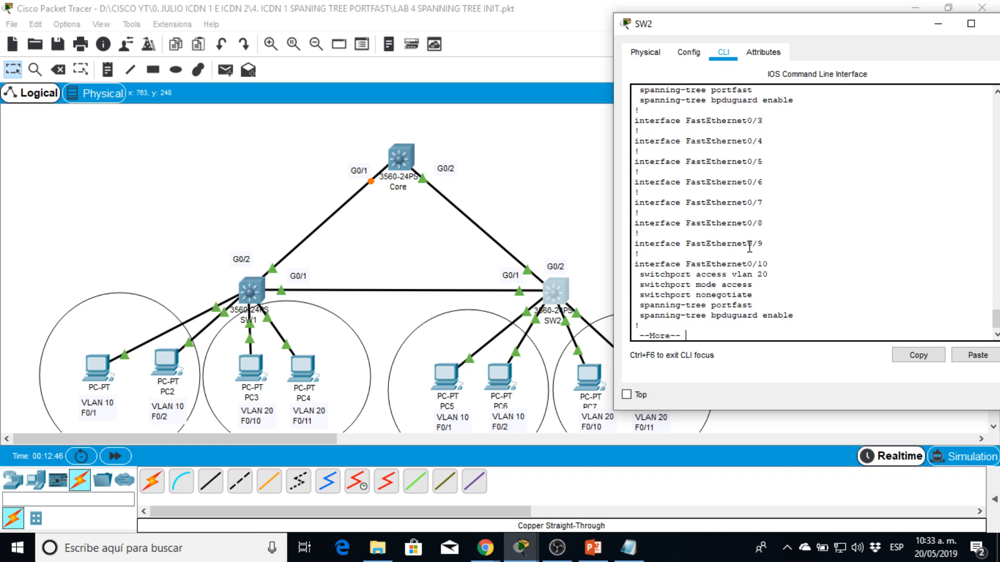
pyautogui.press('Return')
pyautogui.press('Return')
pyautogui.press('Return')
pyautogui.press('Return')
pyautogui.press('Return')
pyautogui.press('Return')
pyautogui.press('Return')
pyautogui.press('Return')
pyautogui.press('Return')
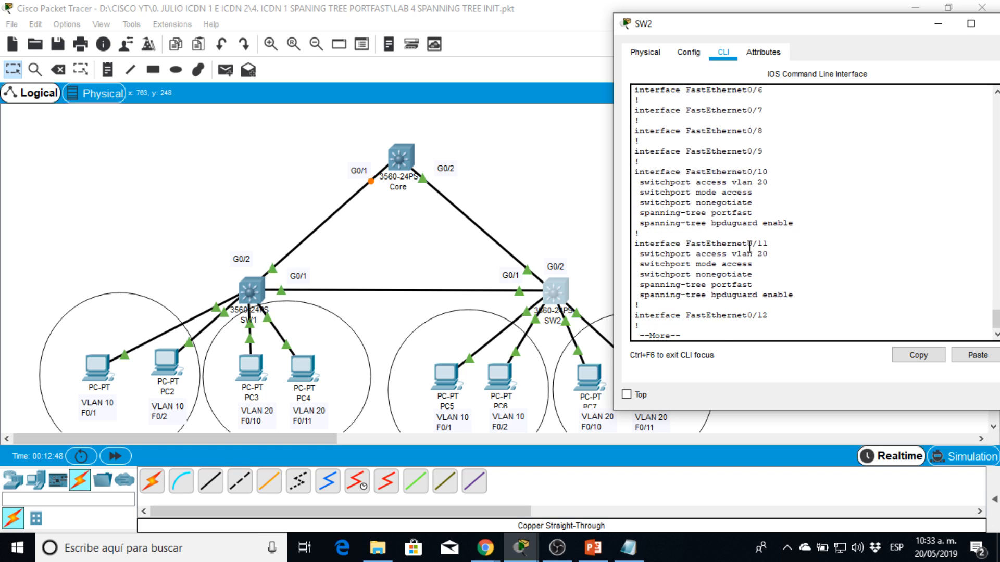
pyautogui.press('Return')
pyautogui.press('Return')
pyautogui.press('Return')
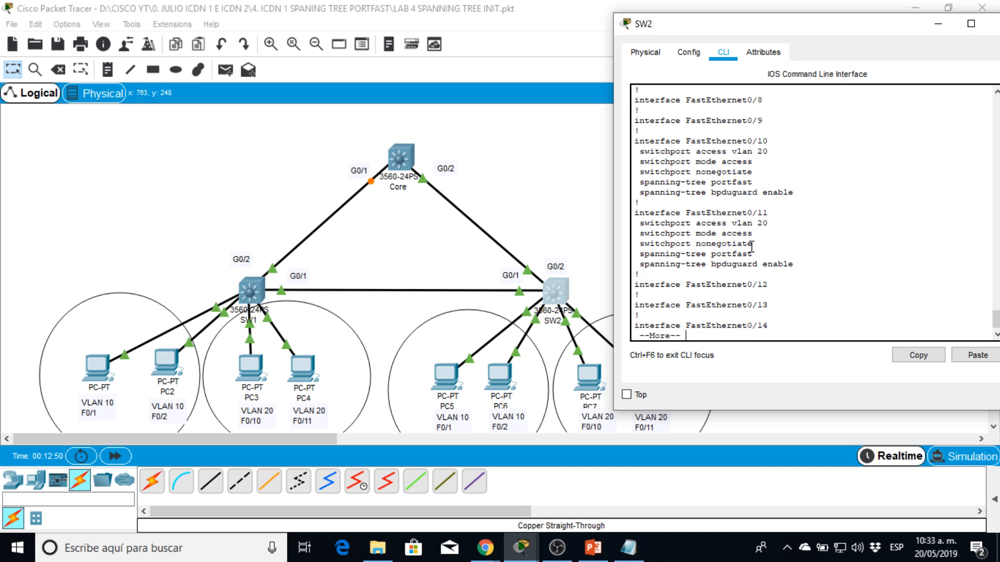
pyautogui.press('Return')
pyautogui.moveTo(875, 31); pyautogui.dragTo(609, 95)
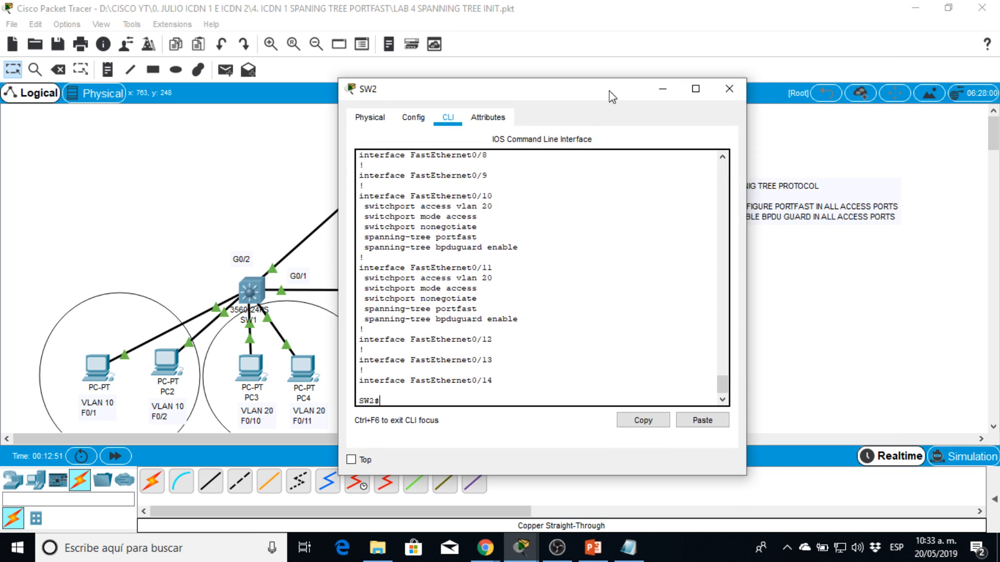
pyautogui.click(729, 89)
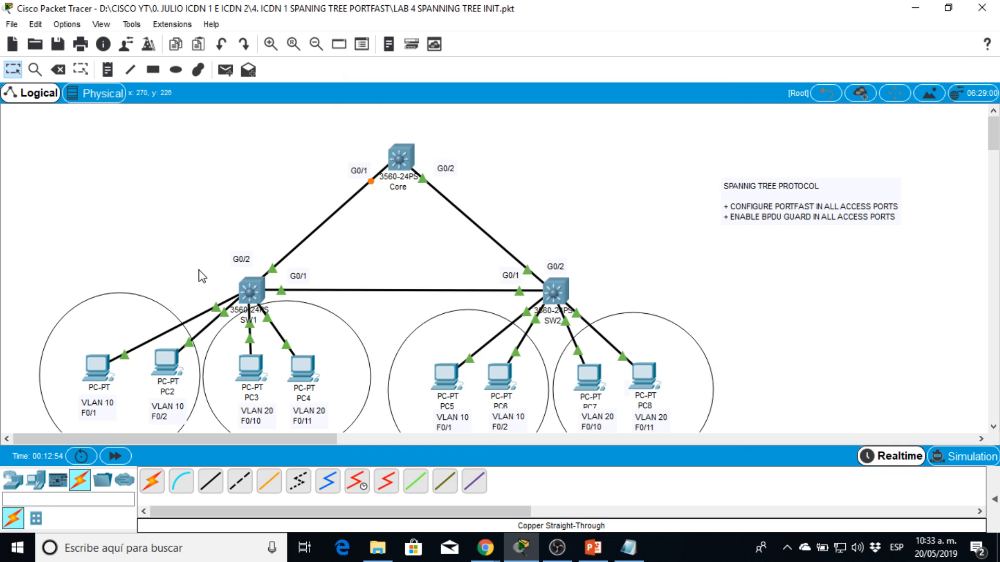
# Delete the link between the leftmost VLAN 10 PC and SW1, and reconnect the PC's FastEthernet0 to SW1's FastEthernet0/1 with a copper straight-through cable.
pyautogui.press('Delete')
pyautogui.click(195, 318)
pyautogui.press('Escape')
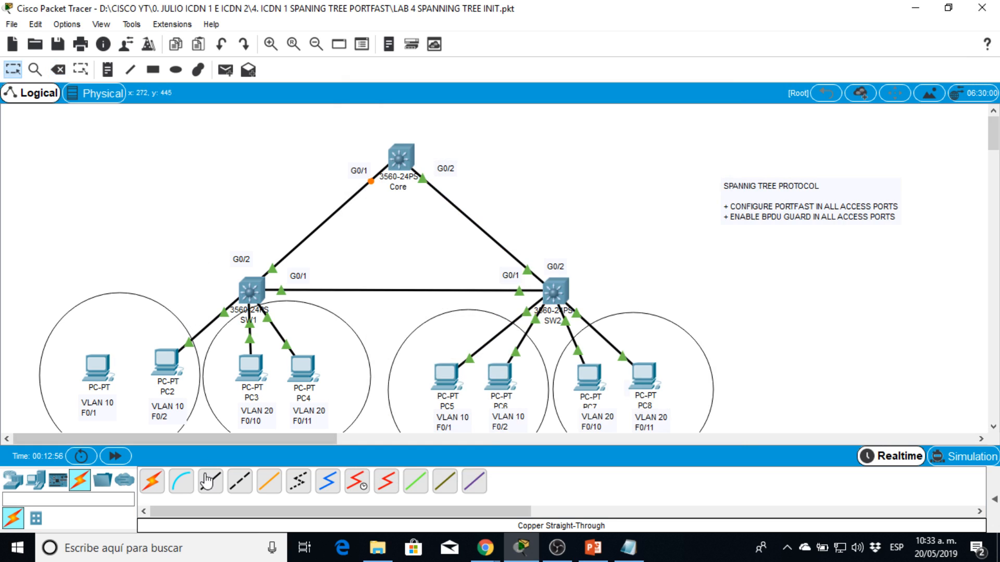
pyautogui.click(209, 481)
pyautogui.click(98, 371)
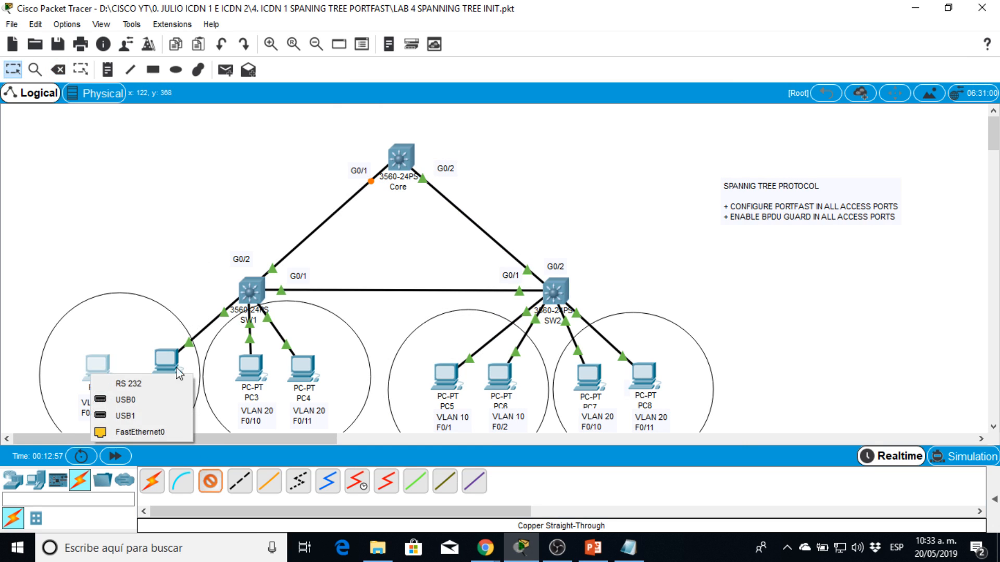
pyautogui.click(156, 428)
pyautogui.click(562, 290)
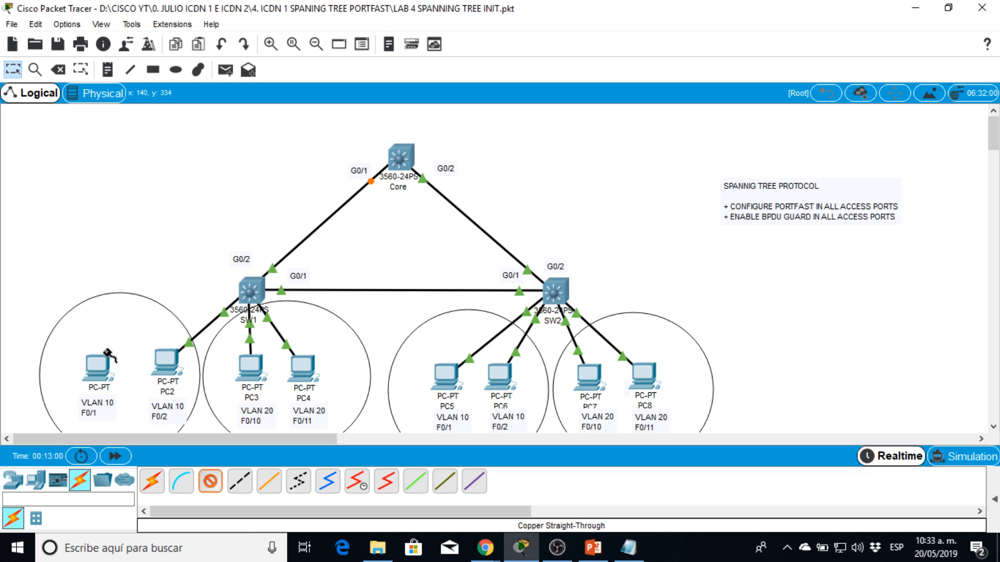
pyautogui.click(100, 370)
pyautogui.click(157, 428)
pyautogui.click(250, 292)
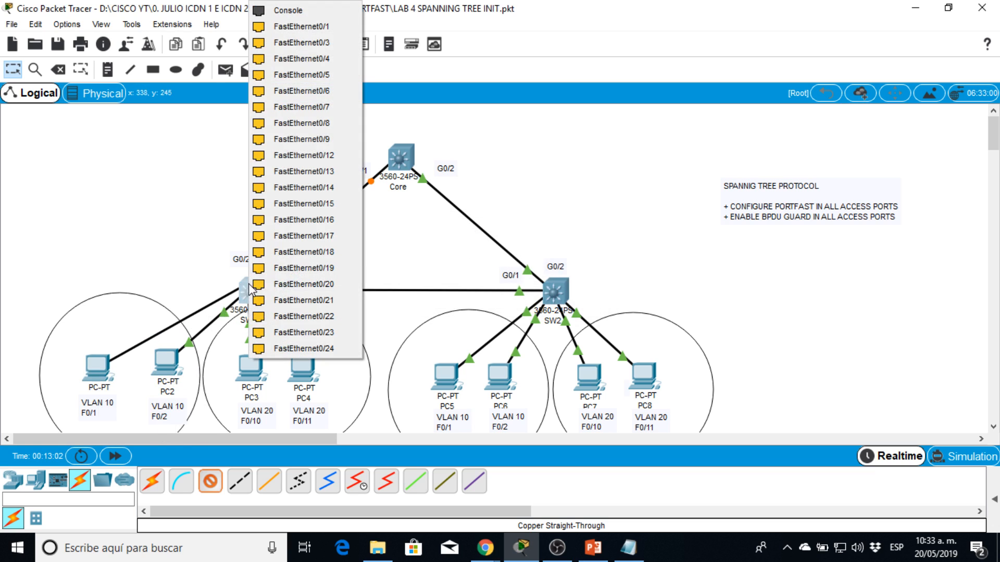
pyautogui.click(307, 27)
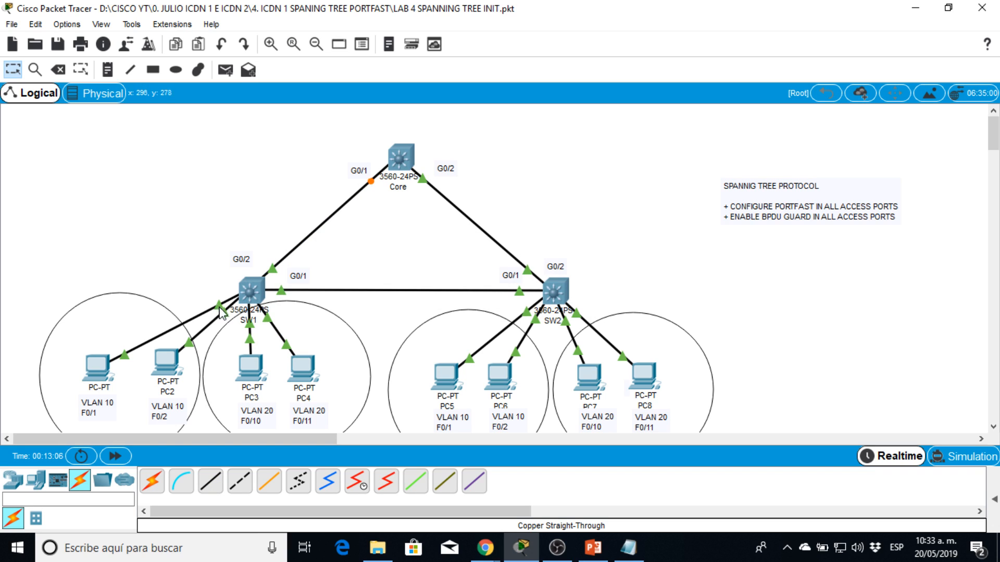
# Switch to the STP PORT STATES notes in Notepad, highlight Forwarding, and return to Packet Tracer.
pyautogui.click(630, 544)
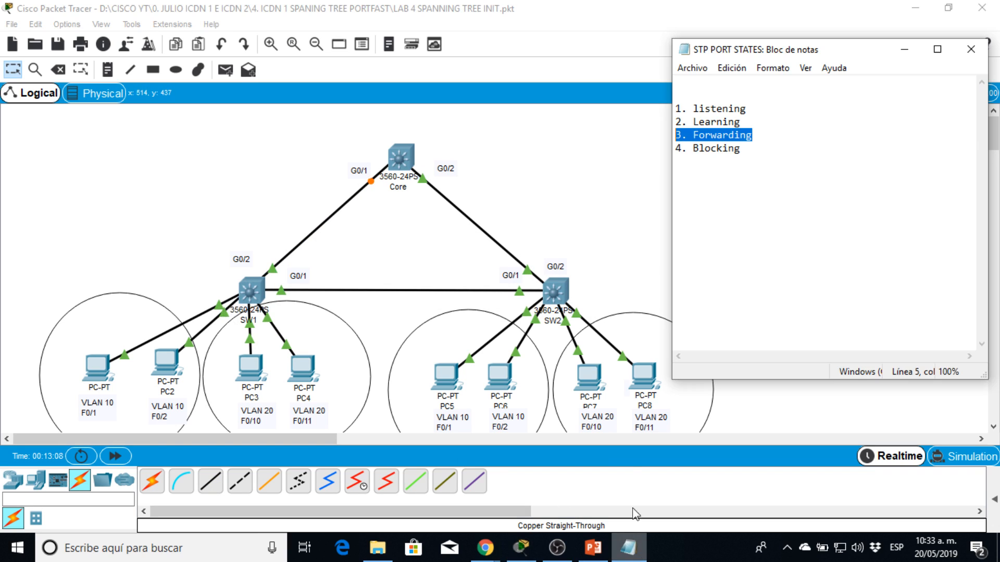
pyautogui.doubleClick(709, 136)
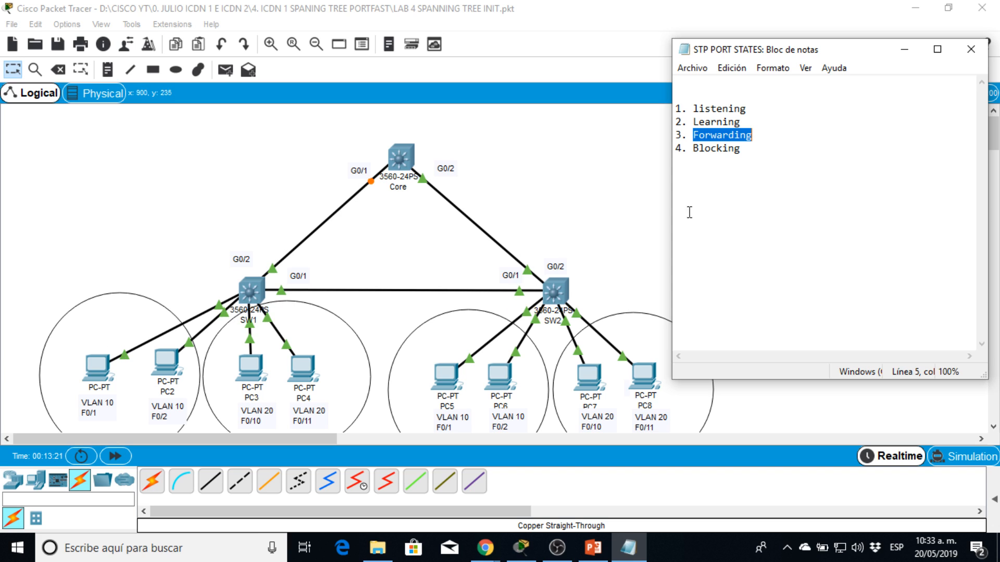
pyautogui.click(245, 172)
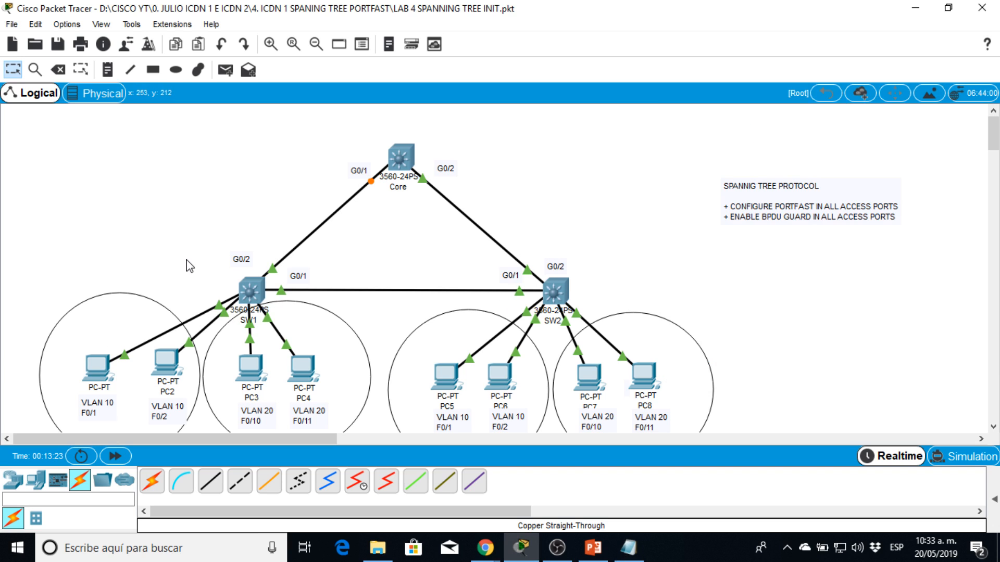
# Replace the leftmost PC's link with a copper straight-through cable from its FastEthernet0 to SW1's FastEthernet0/20.
pyautogui.press('Delete')
pyautogui.click(196, 316)
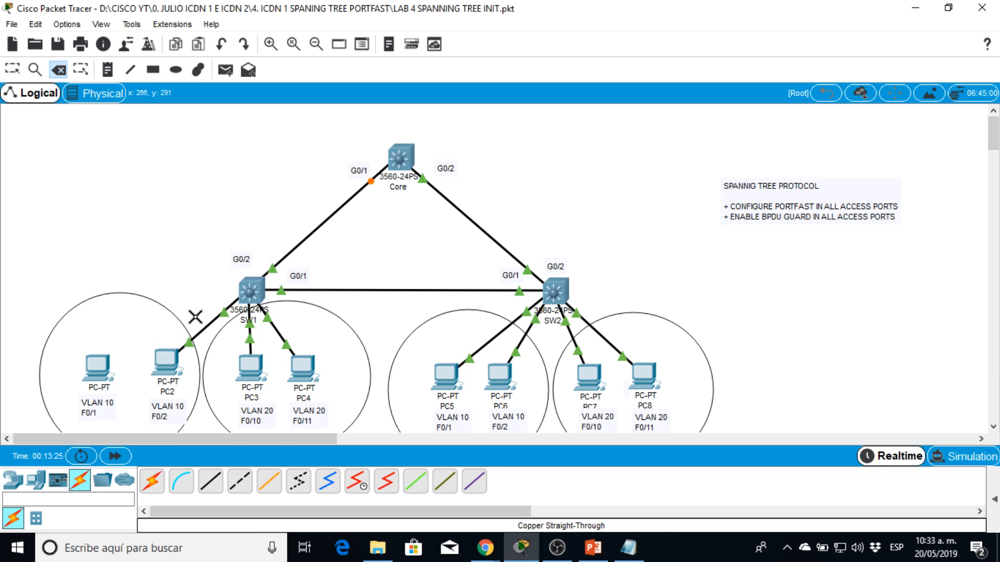
pyautogui.press('Escape')
pyautogui.click(210, 481)
pyautogui.click(95, 372)
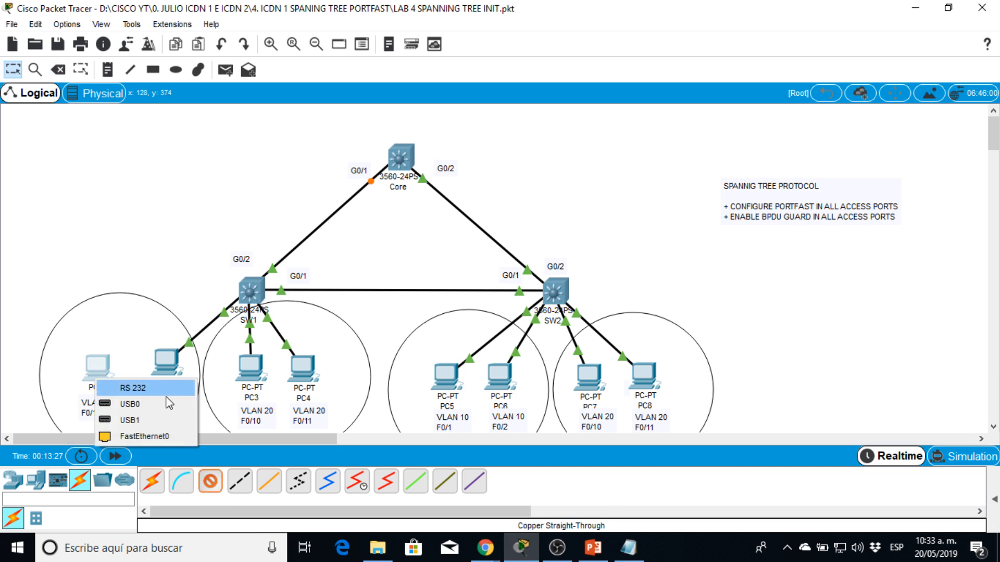
pyautogui.click(138, 438)
pyautogui.click(250, 292)
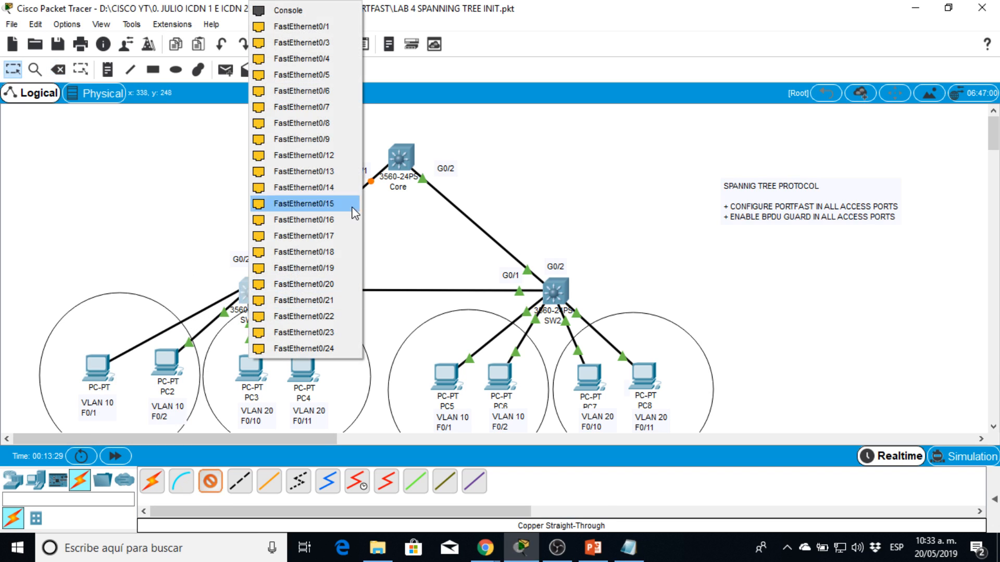
pyautogui.click(331, 285)
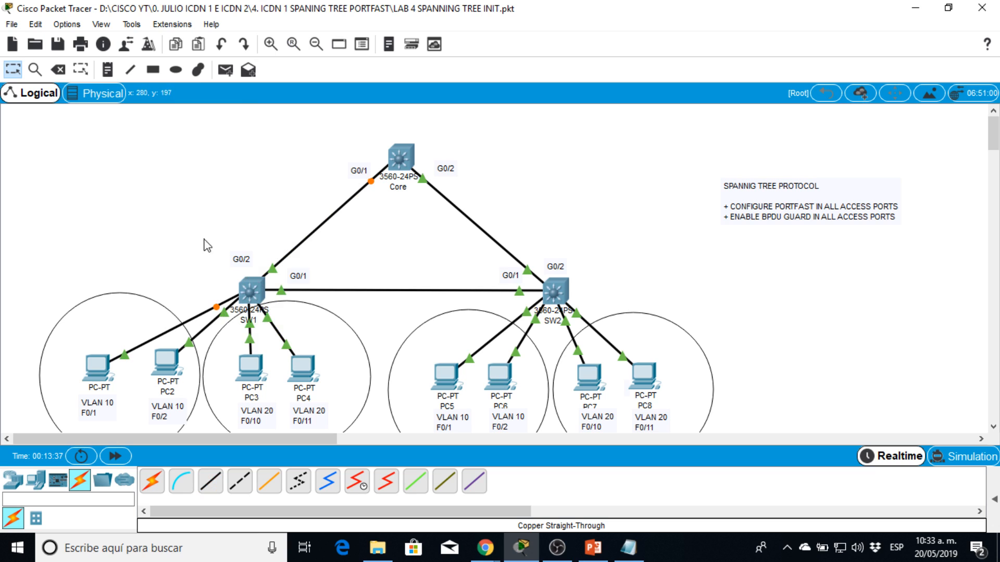
# Consult the STP port states list in Notepad again and return to the Packet Tracer topology.
pyautogui.click(629, 546)
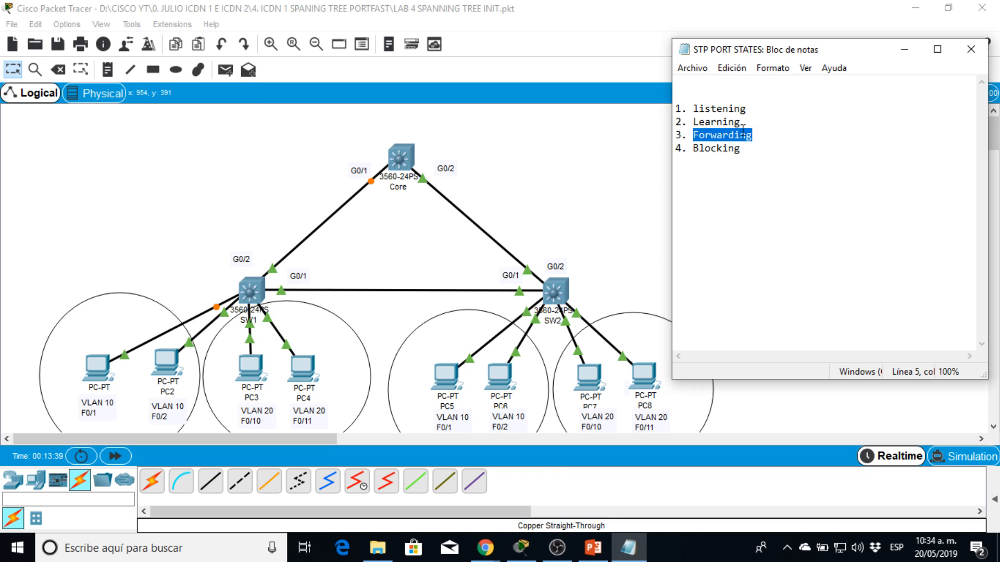
pyautogui.click(266, 198)
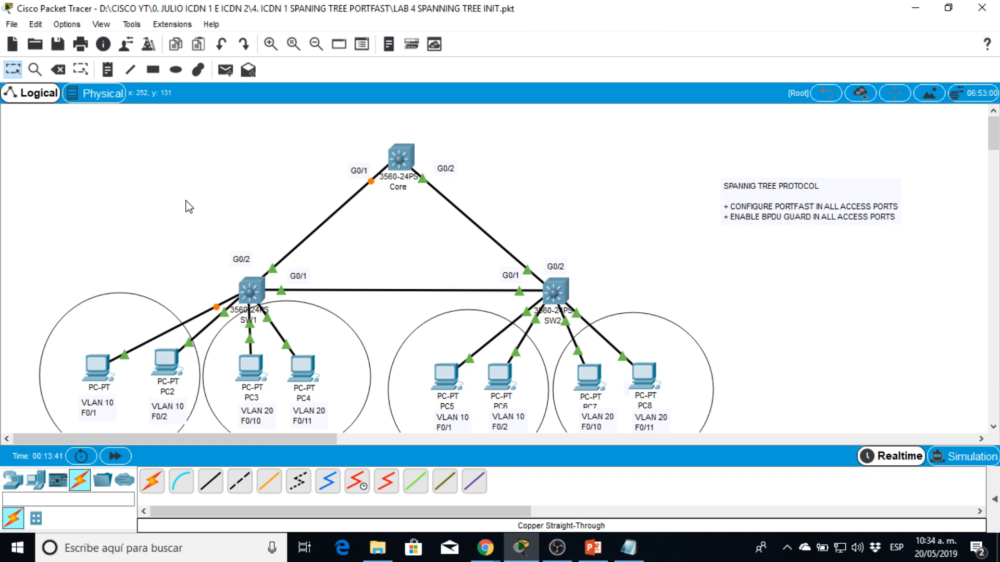
# Delete the leftmost PC's link to FastEthernet0/20 and cable its FastEthernet0 back to SW1's FastEthernet0/1.
pyautogui.press('Delete')
pyautogui.click(191, 318)
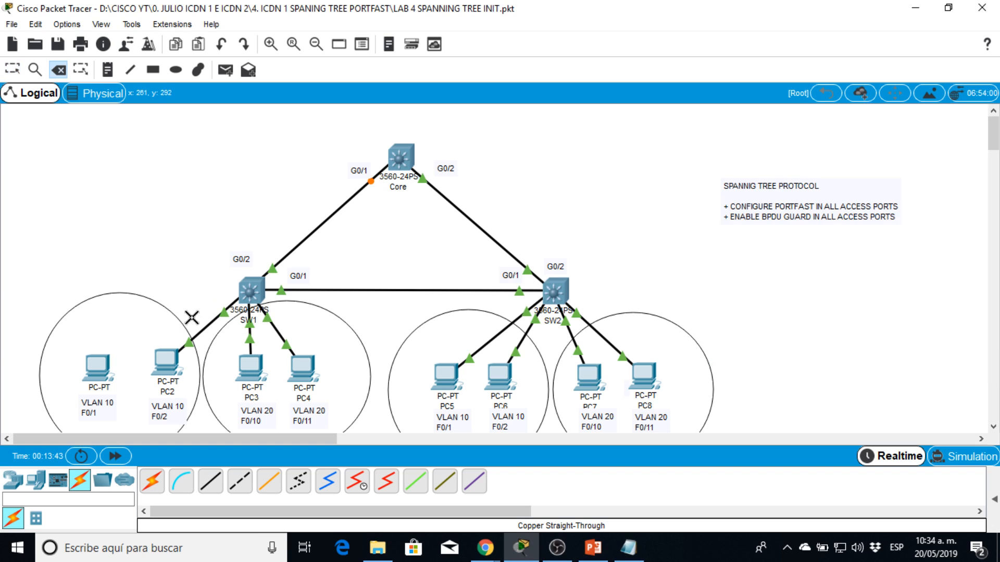
pyautogui.click(80, 370)
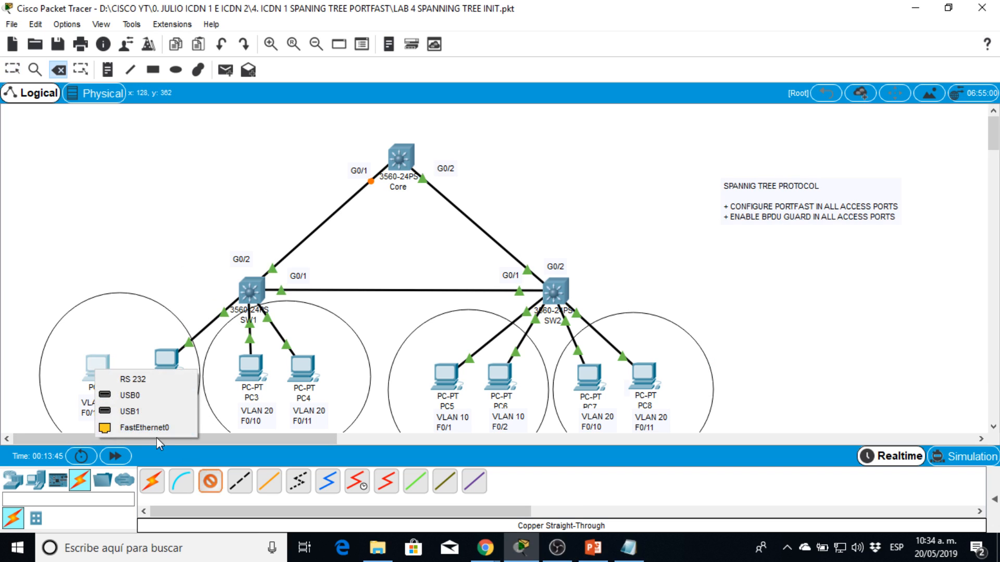
pyautogui.click(138, 420)
pyautogui.click(251, 293)
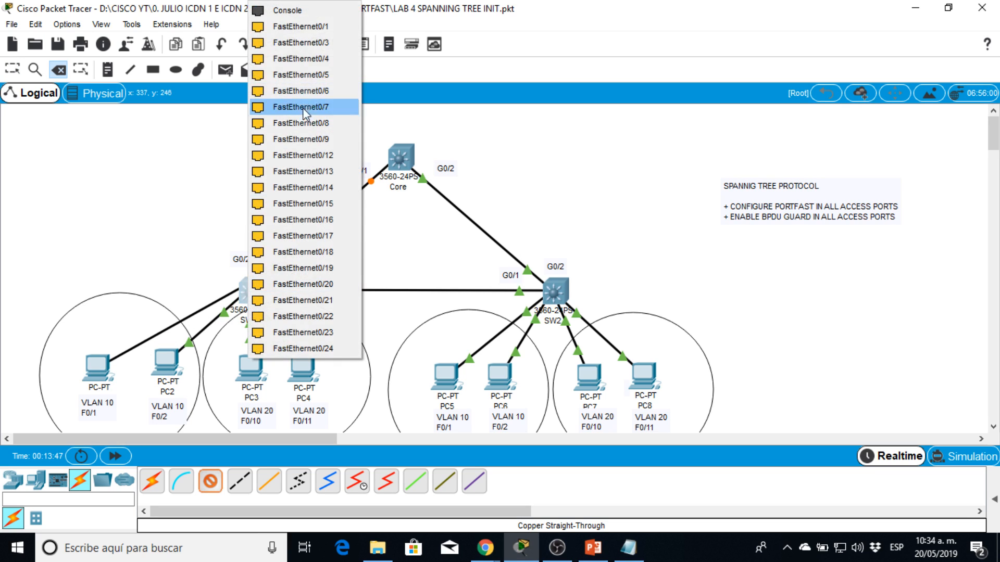
pyautogui.click(292, 40)
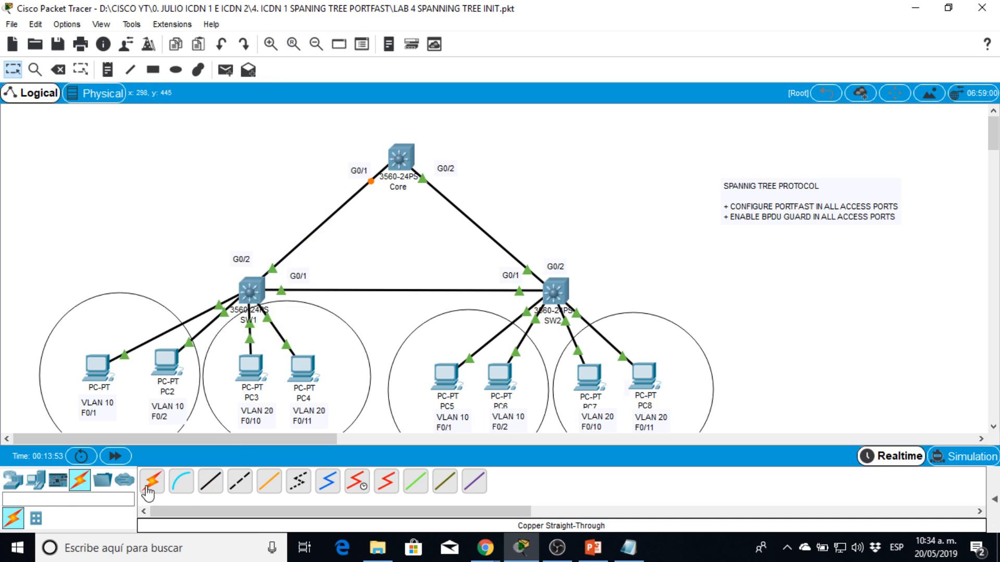
# Add a 2960 switch below the spanning tree task note and open its command-line interface.
pyautogui.click(13, 479)
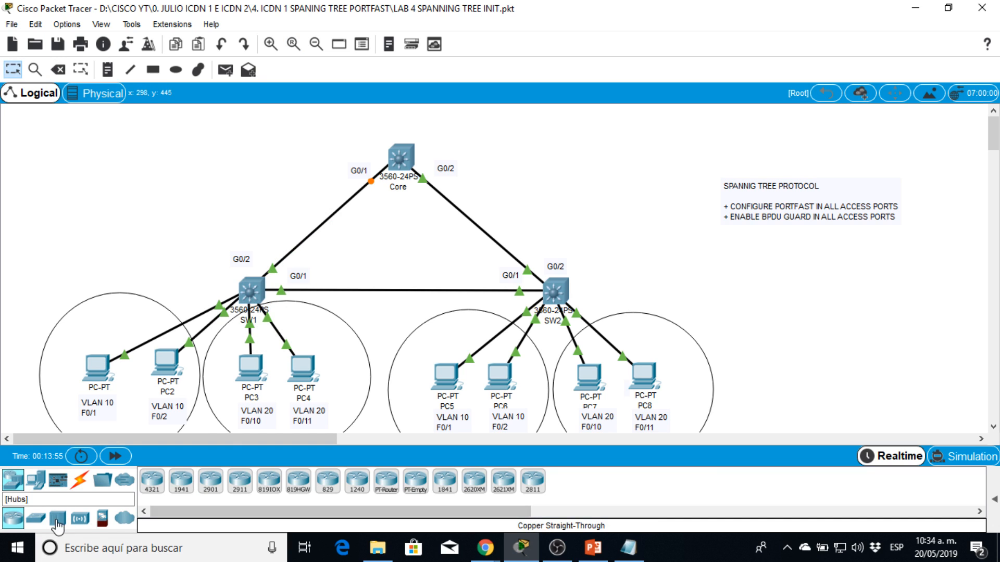
pyautogui.click(35, 518)
pyautogui.moveTo(156, 489); pyautogui.dragTo(786, 281)
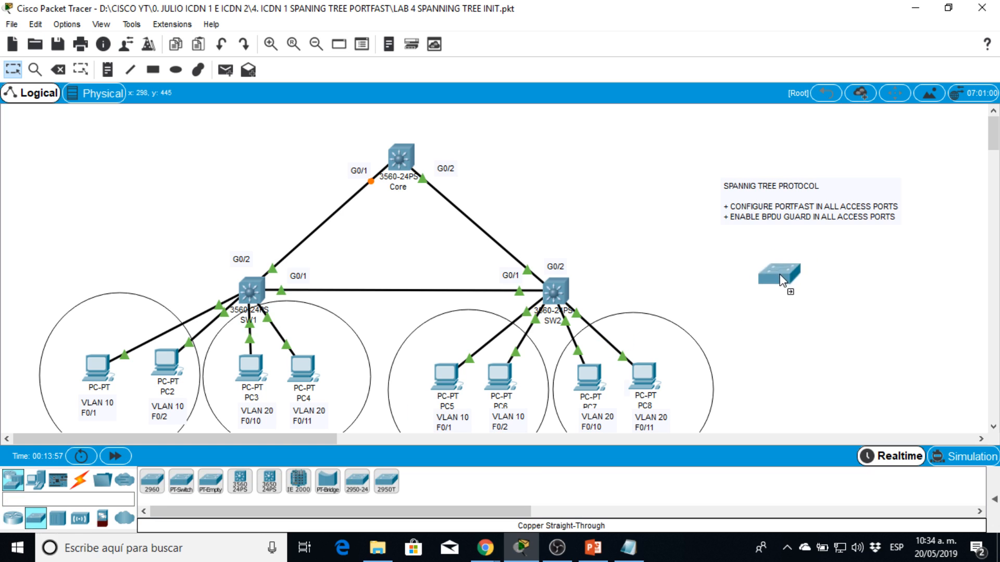
pyautogui.click(788, 282)
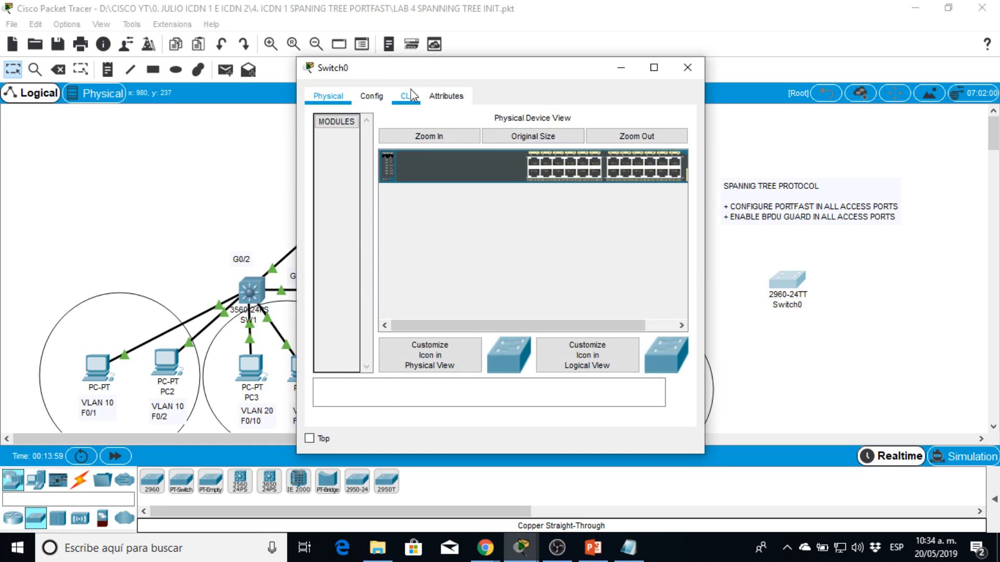
pyautogui.click(400, 102)
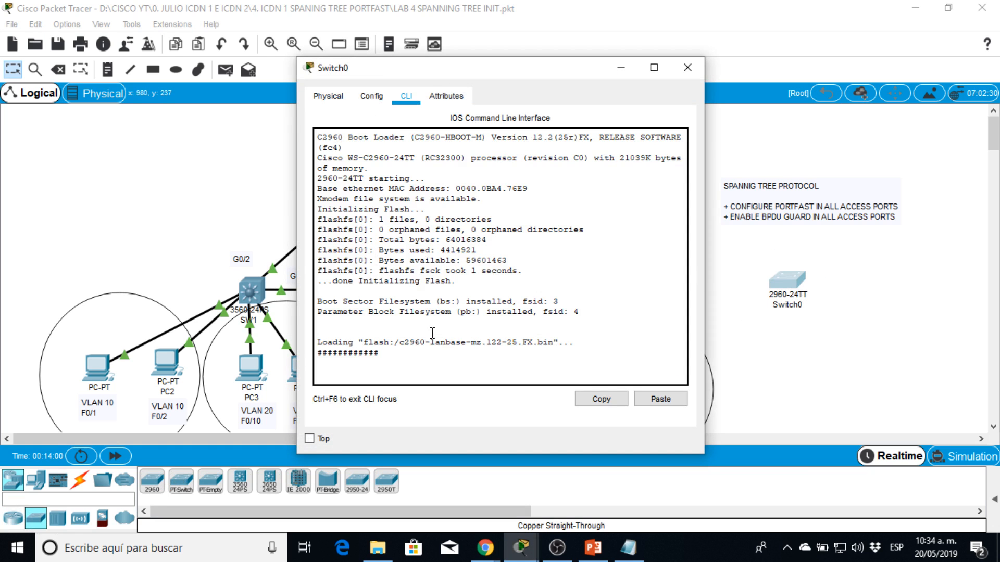
# Let Switch0 finish booting in its command-line interface, move its window aside, and start the console session.
pyautogui.click(373, 100)
pyautogui.click(542, 284)
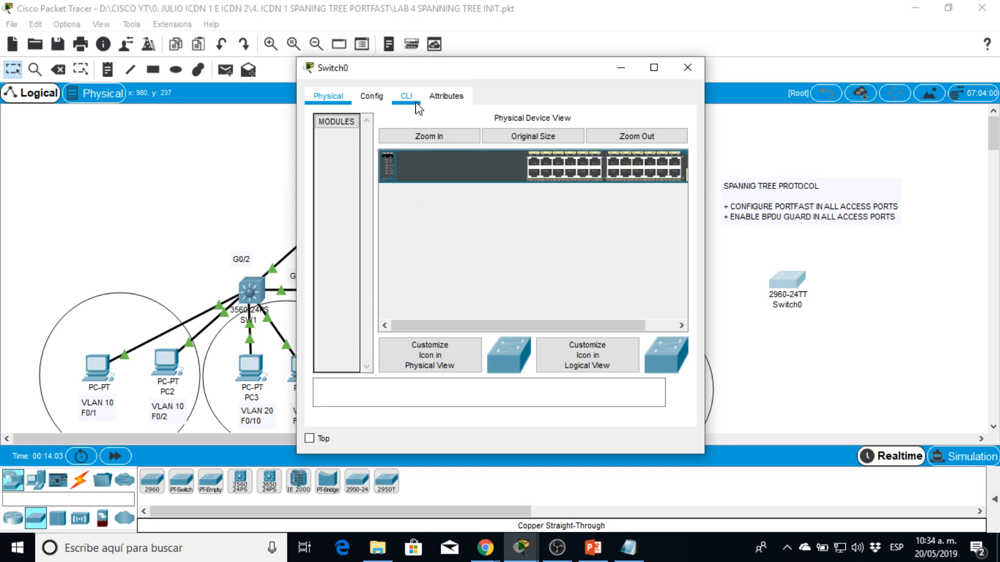
pyautogui.click(409, 98)
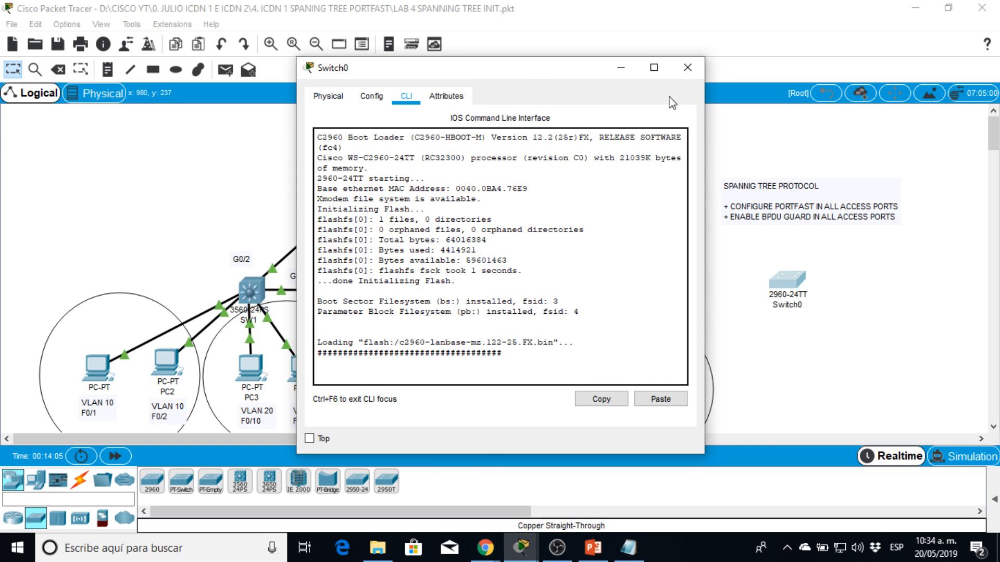
pyautogui.moveTo(577, 76); pyautogui.dragTo(617, 106)
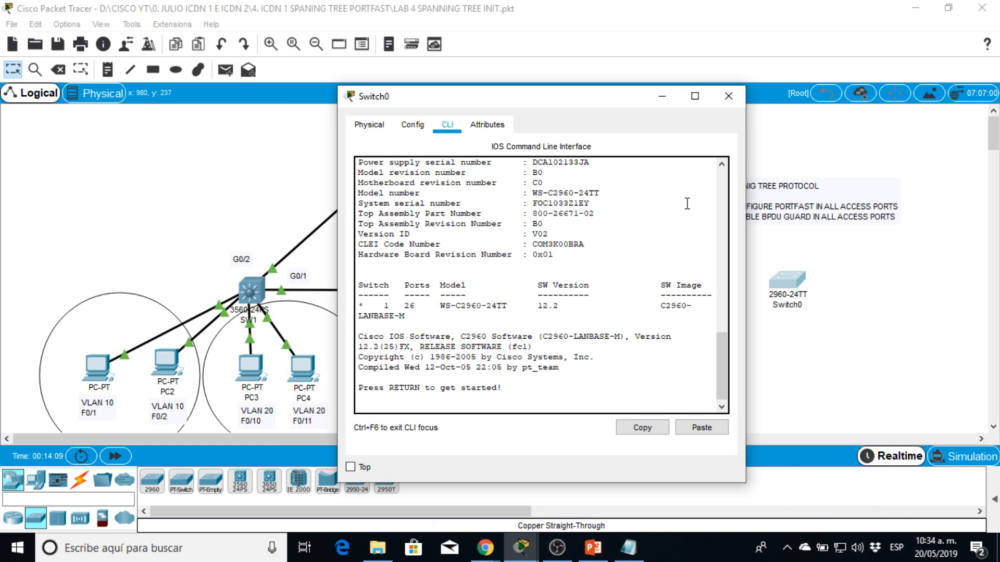
pyautogui.press('Return')
pyautogui.press('Return')
pyautogui.press('Return')
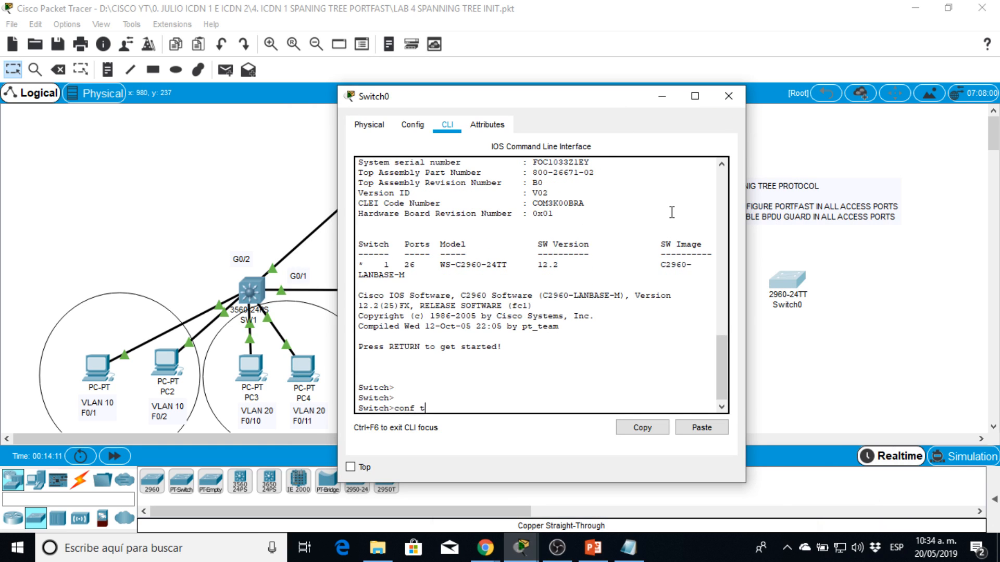
# Enter privileged mode and global configuration mode on Switch0 using en and conf t.
pyautogui.press('Return')
pyautogui.write('en')
pyautogui.press('Return')
pyautogui.press('Return')
pyautogui.press('Return')
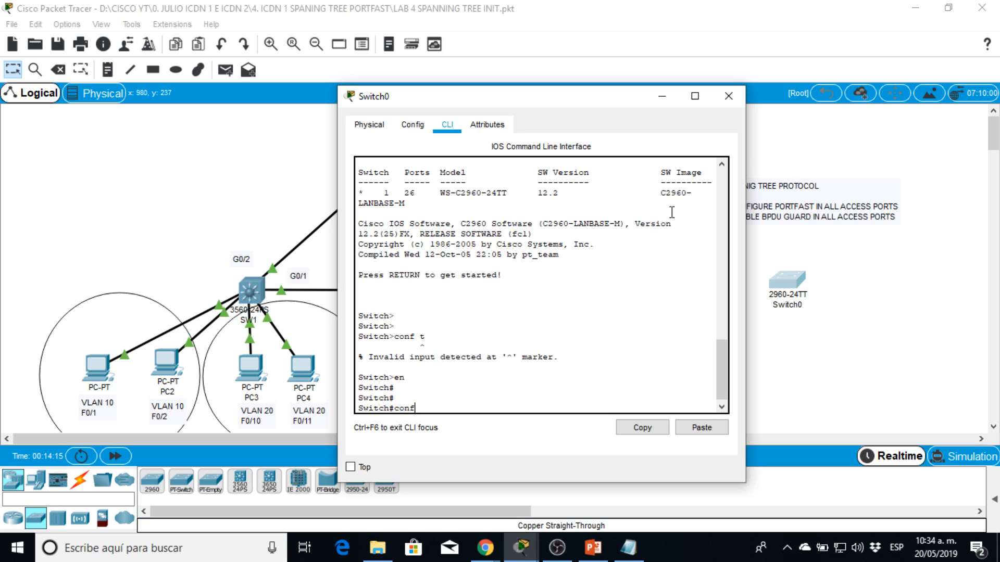
pyautogui.write('conf t')
pyautogui.press('Return')
# Configure Switch0's interface f0/1 with switchport mode trunk.
pyautogui.write('itch(config)#i')
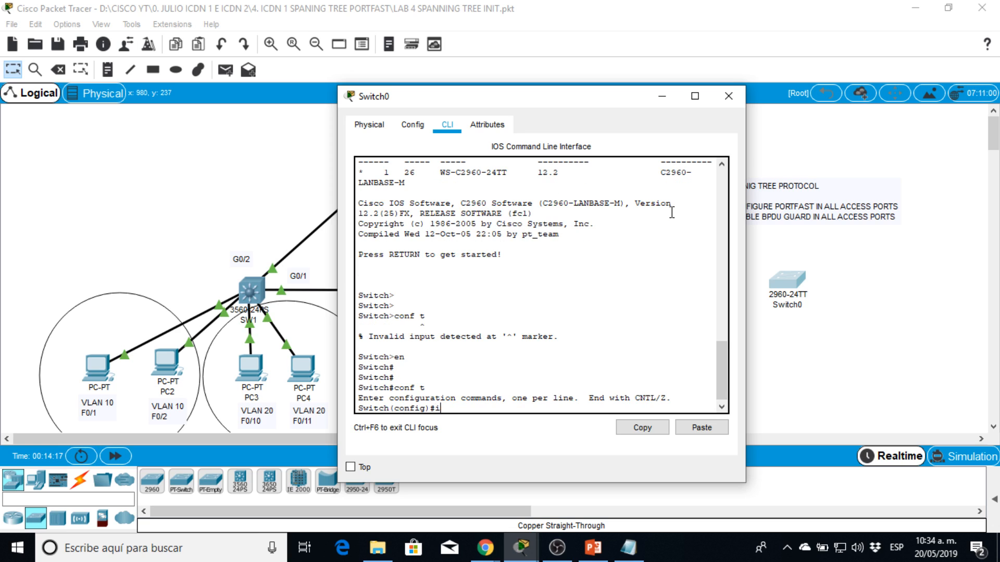
pyautogui.write('nte')
pyautogui.press('Tab')
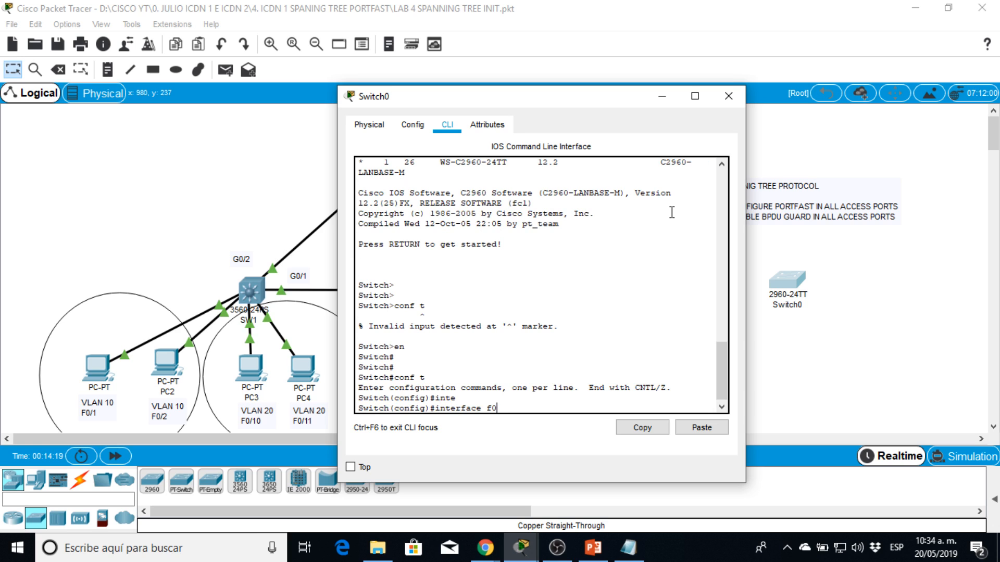
pyautogui.press('Return')
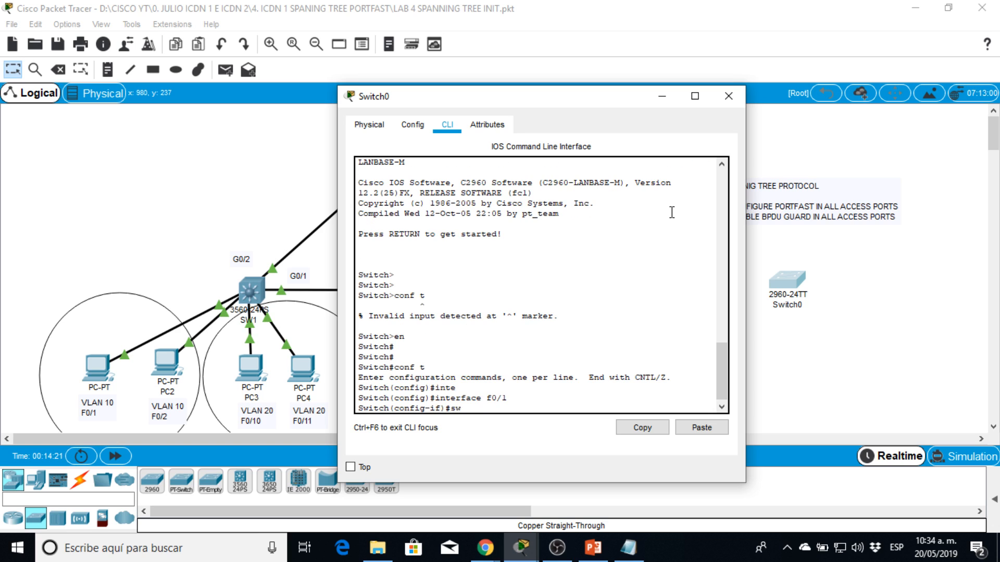
pyautogui.write('sw')
pyautogui.press('Tab')
pyautogui.write('mode tr')
pyautogui.press('Tab')
pyautogui.press('Return')
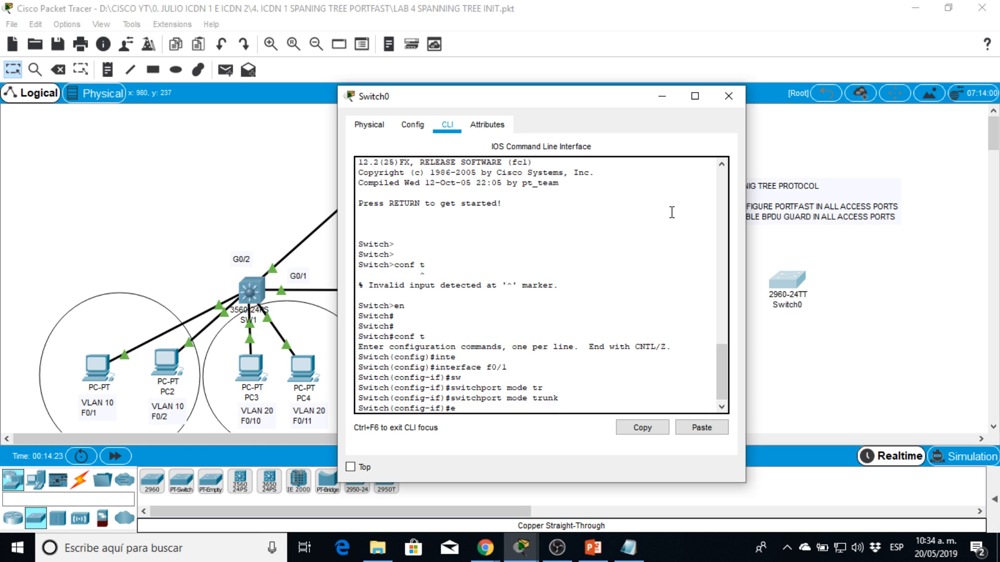
# Leave configuration mode, check interface FastEthernet0/1 in Switch0's running configuration, and close the switch window.
pyautogui.write('end')
pyautogui.press('Return')
pyautogui.press('Return')
pyautogui.write('sh')
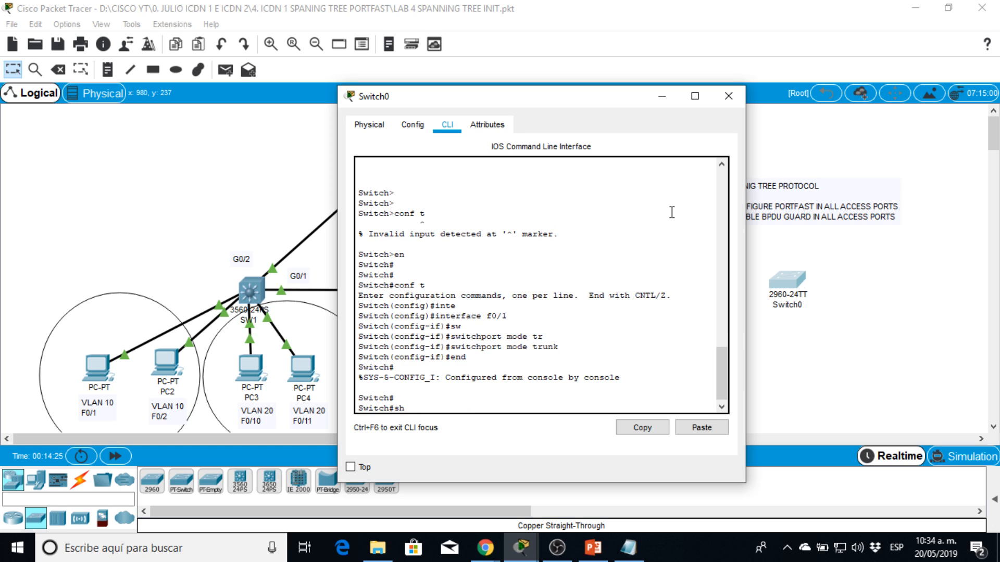
pyautogui.write(' run')
pyautogui.press('Tab')
pyautogui.press('Return')
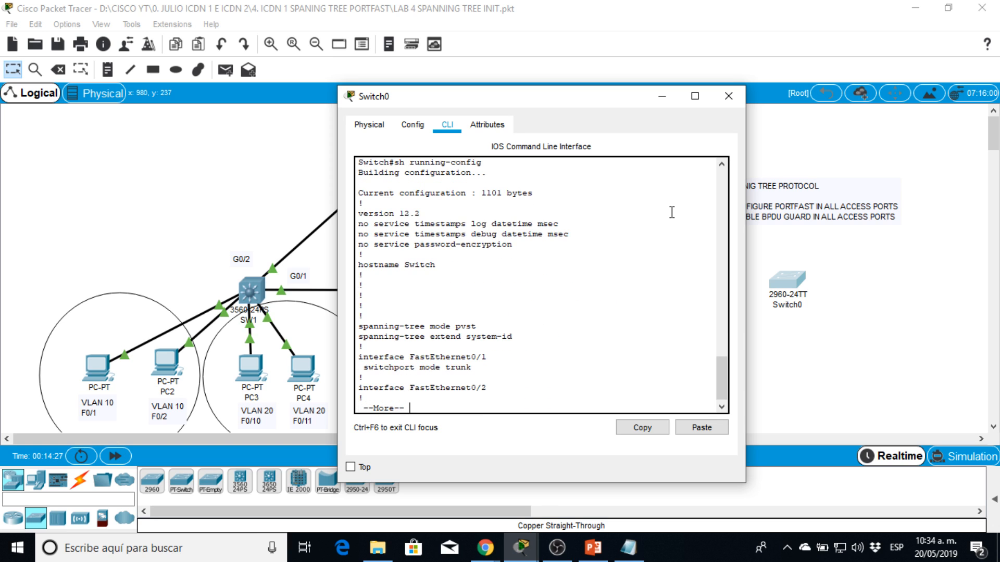
pyautogui.moveTo(483, 371); pyautogui.dragTo(397, 339)
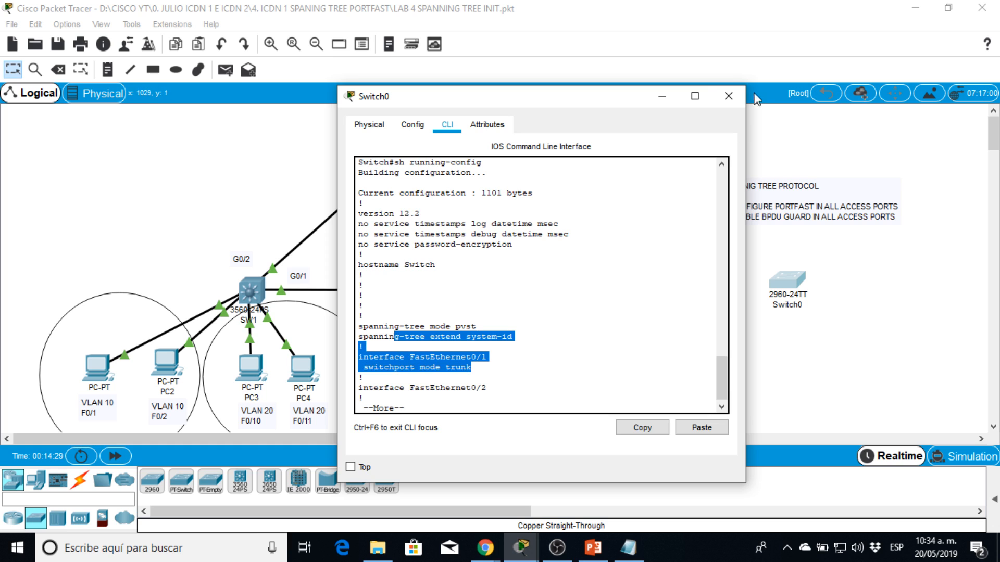
pyautogui.click(728, 96)
# Move Switch0 just above the leftmost PC and delete that PC's link to SW1.
pyautogui.moveTo(763, 292); pyautogui.dragTo(77, 332)
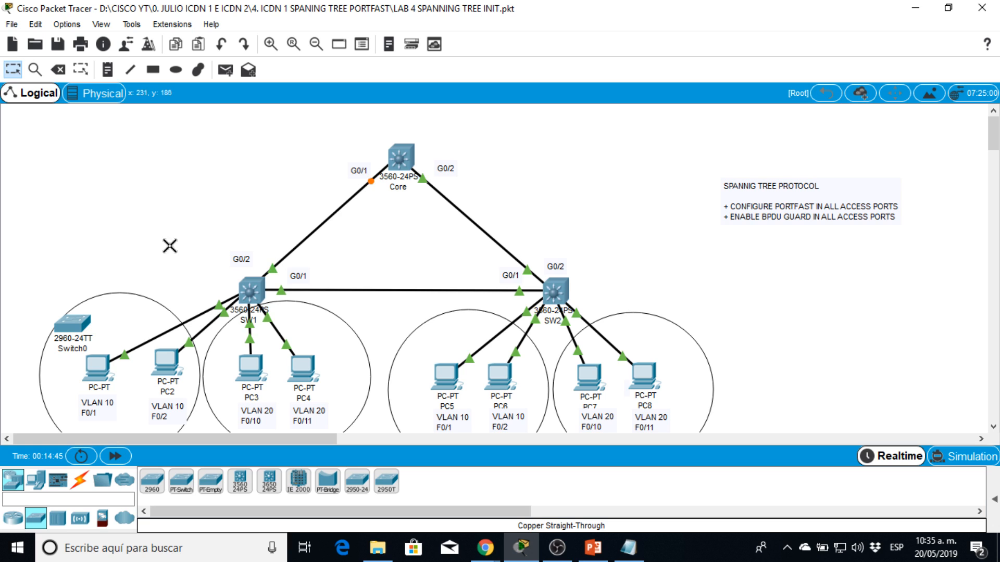
pyautogui.press('Delete')
pyautogui.click(196, 315)
pyautogui.press('Escape')
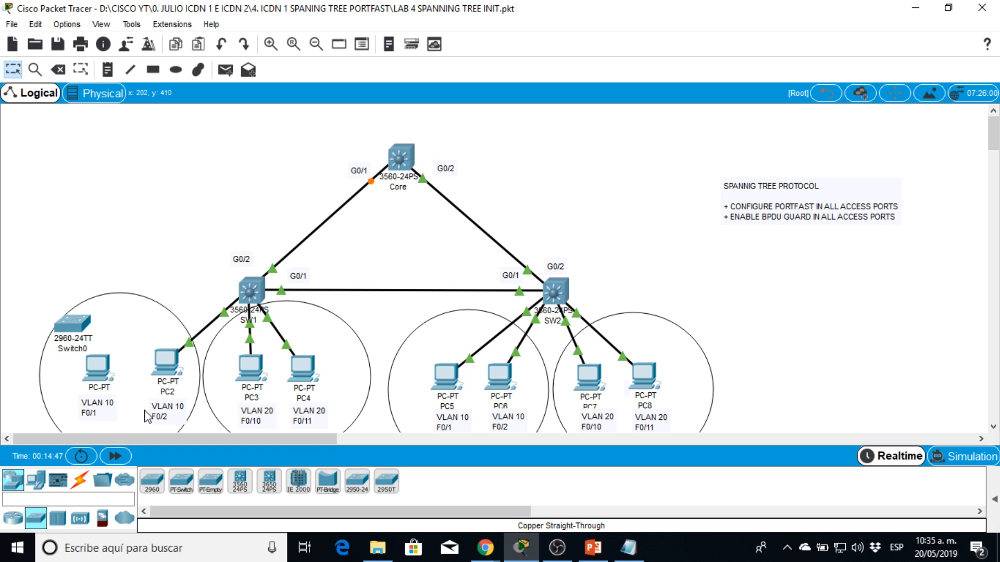
# Connect SW1's FastEthernet0/1 to Switch0's FastEthernet0/1 with a copper straight-through cable.
pyautogui.click(80, 480)
pyautogui.click(210, 481)
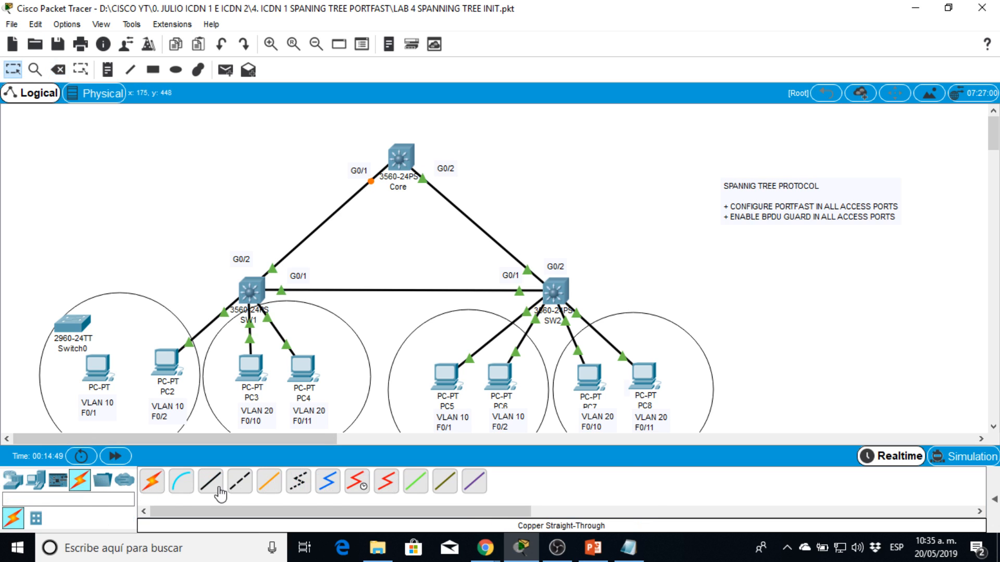
pyautogui.click(251, 293)
pyautogui.click(305, 58)
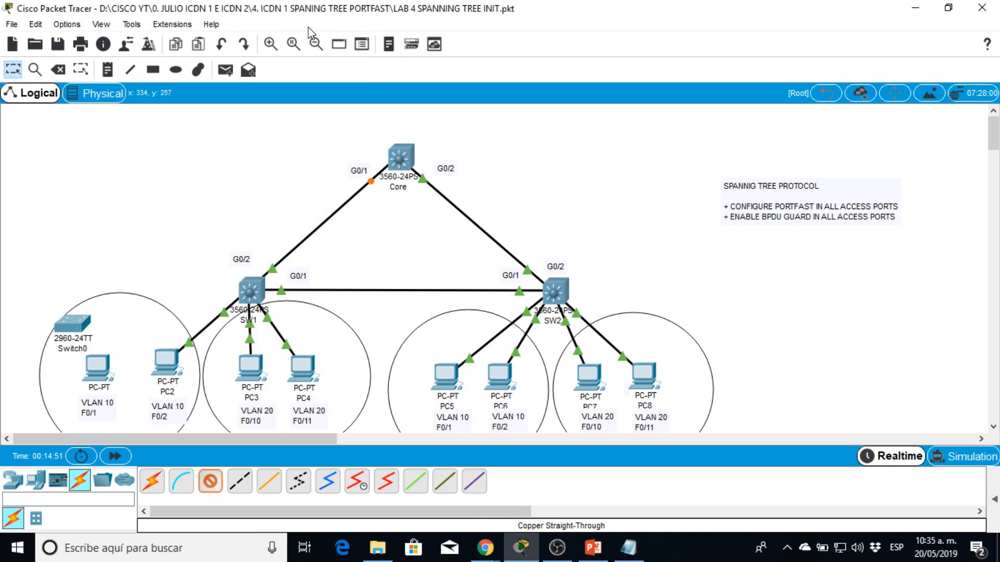
pyautogui.click(79, 328)
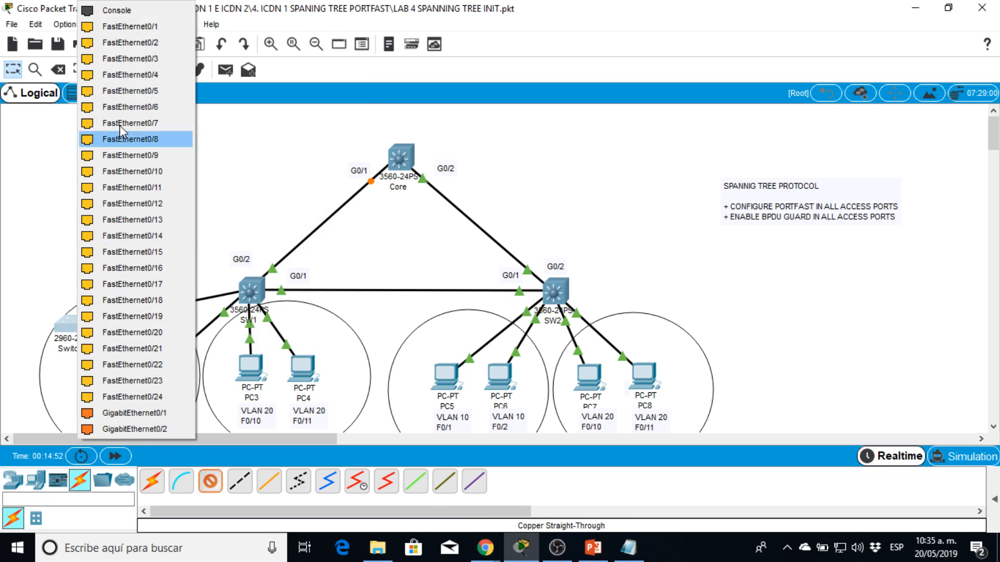
pyautogui.click(129, 27)
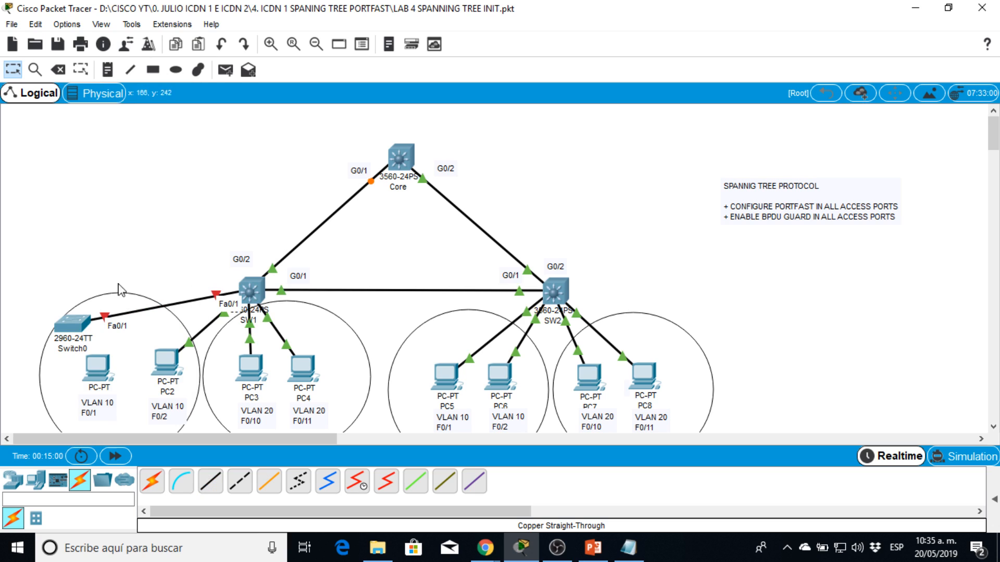
# Reposition Switch0 above the leftmost VLAN 10 circle, clear of the PCs.
pyautogui.moveTo(84, 331); pyautogui.dragTo(96, 255)
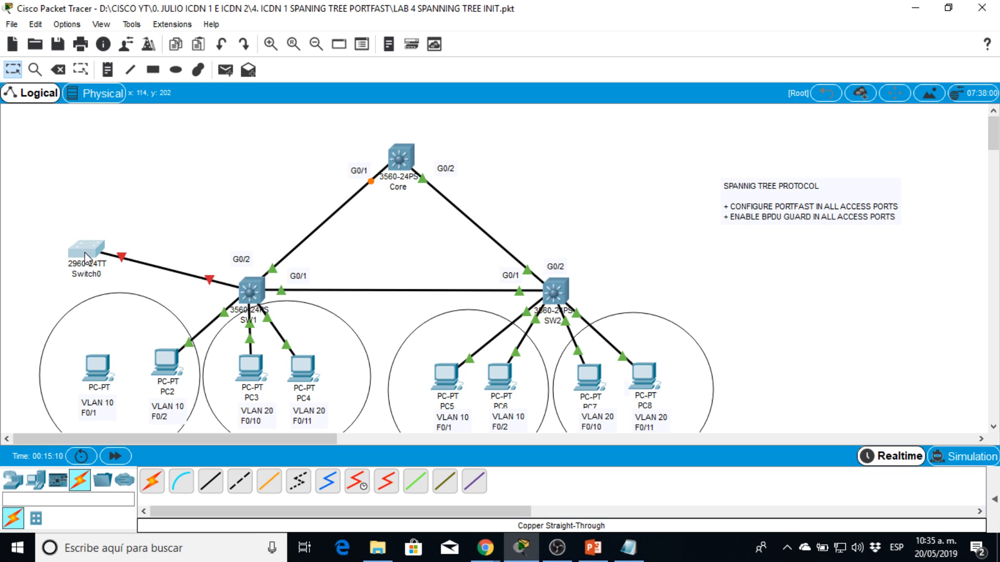
pyautogui.moveTo(85, 252); pyautogui.dragTo(86, 266)
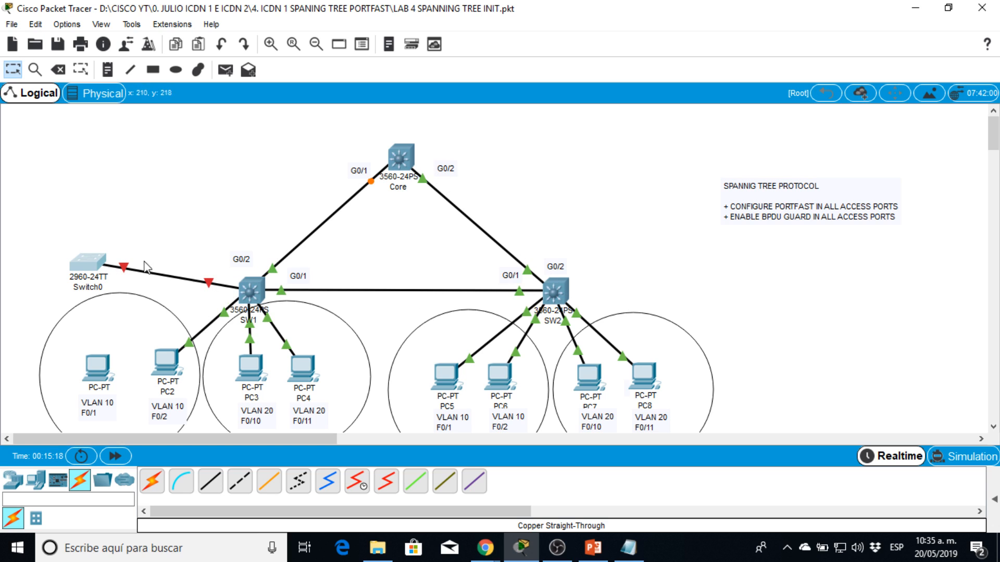
pyautogui.moveTo(95, 263); pyautogui.dragTo(106, 218)
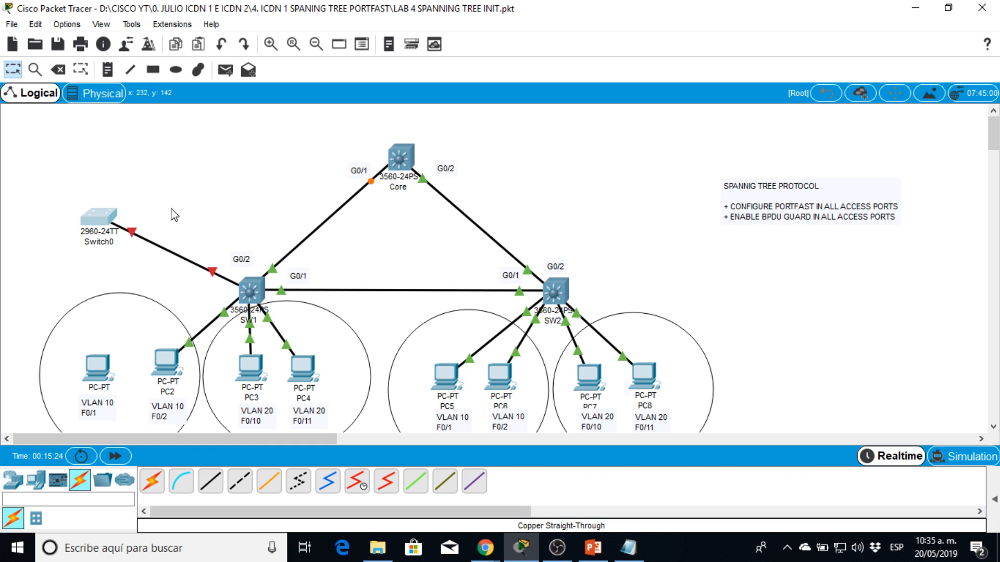
# Delete the link between Switch0 and SW1.
pyautogui.press('Delete')
pyautogui.click(563, 293)
pyautogui.click(215, 186)
pyautogui.press('Delete')
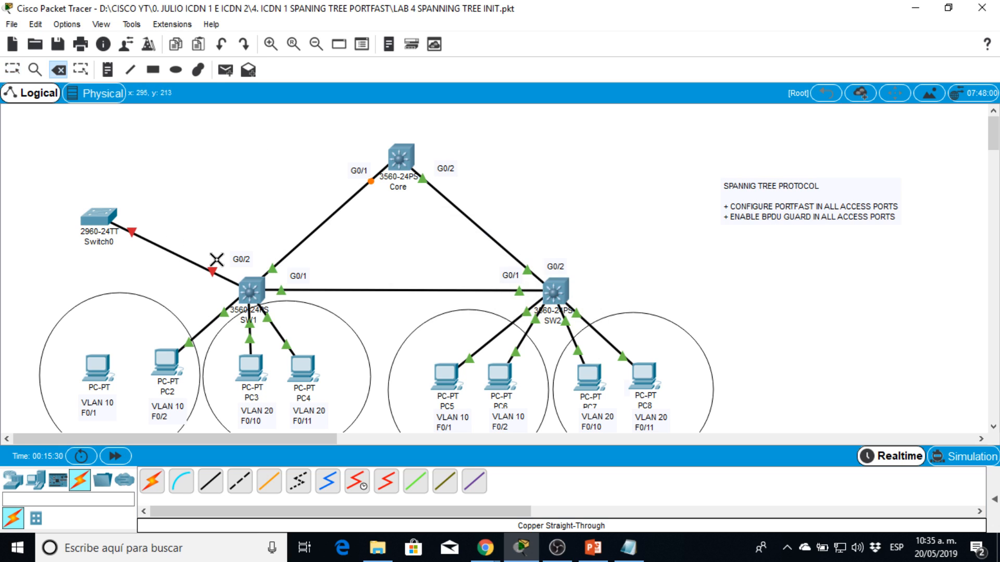
pyautogui.click(190, 260)
pyautogui.press('Escape')
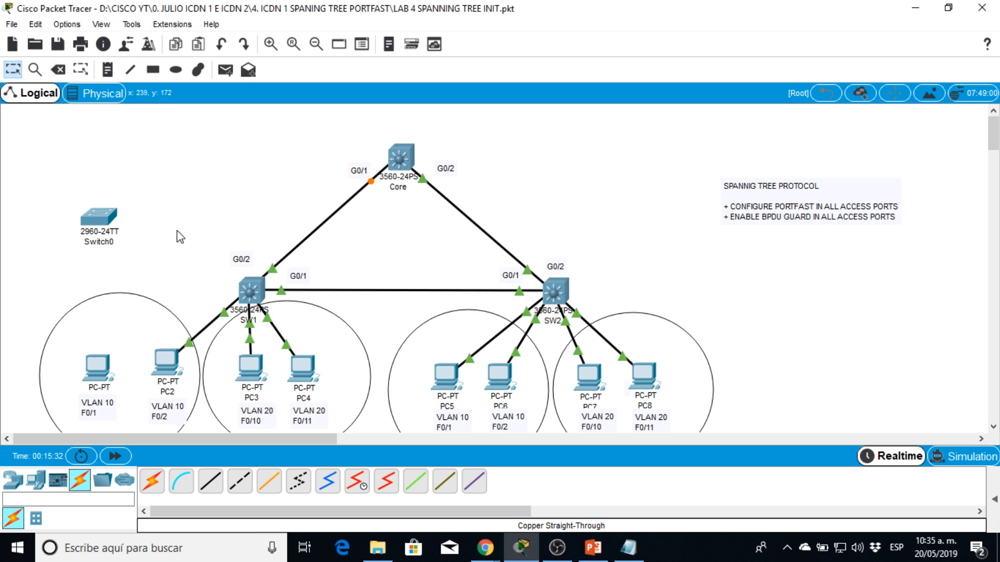
pyautogui.press('Delete')
pyautogui.press('Escape')
# Cable the leftmost PC's FastEthernet0 to SW1's FastEthernet0/1 with a copper straight-through cable.
pyautogui.click(210, 482)
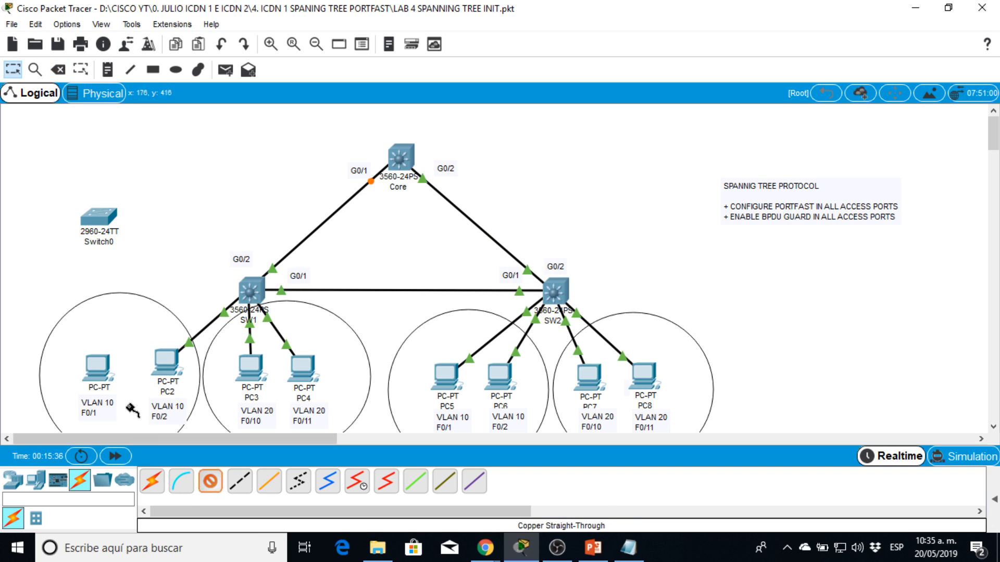
pyautogui.click(99, 372)
pyautogui.click(151, 364)
pyautogui.click(239, 292)
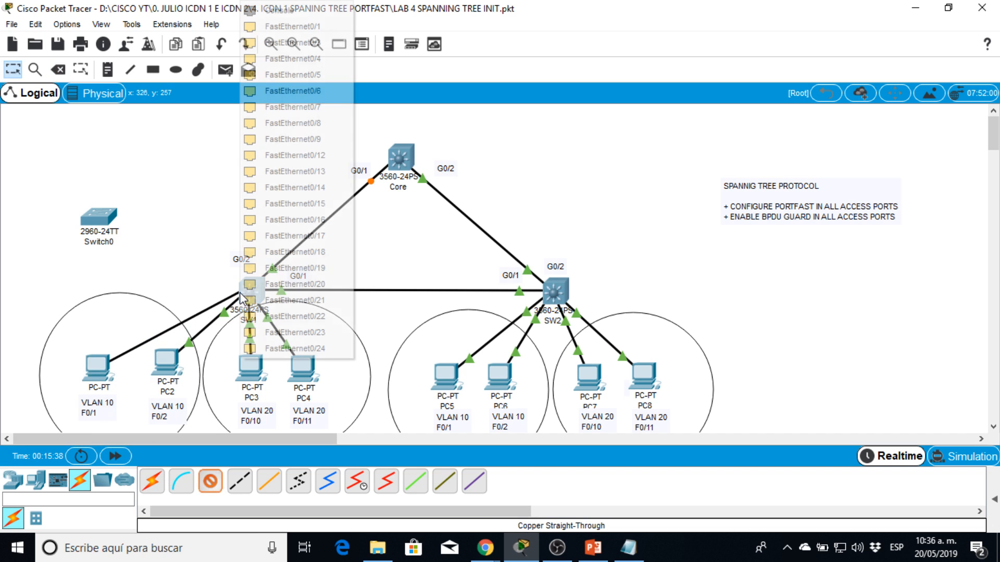
pyautogui.click(294, 26)
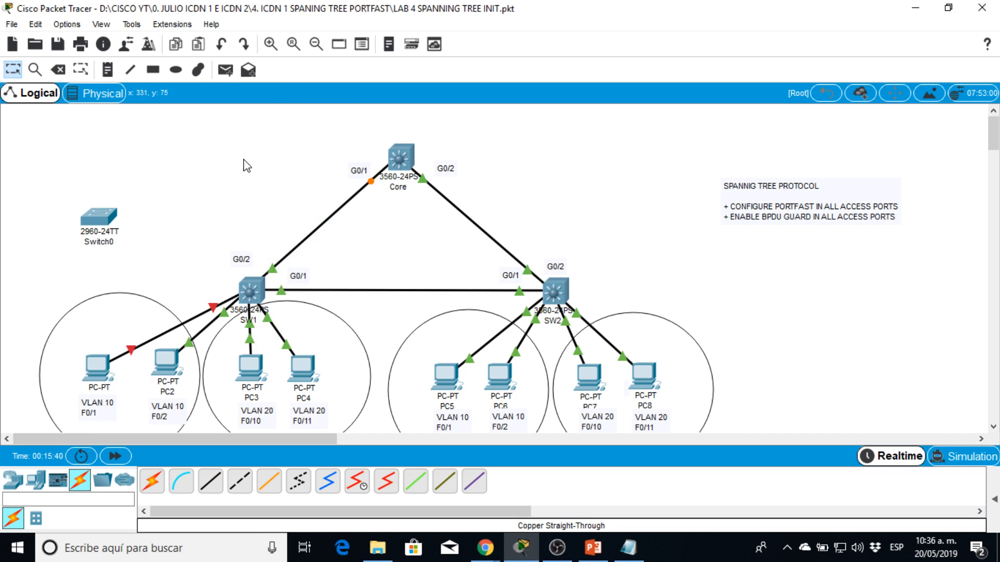
# Open SW1's command-line interface, move its window aside, and display the running configuration.
pyautogui.click(250, 291)
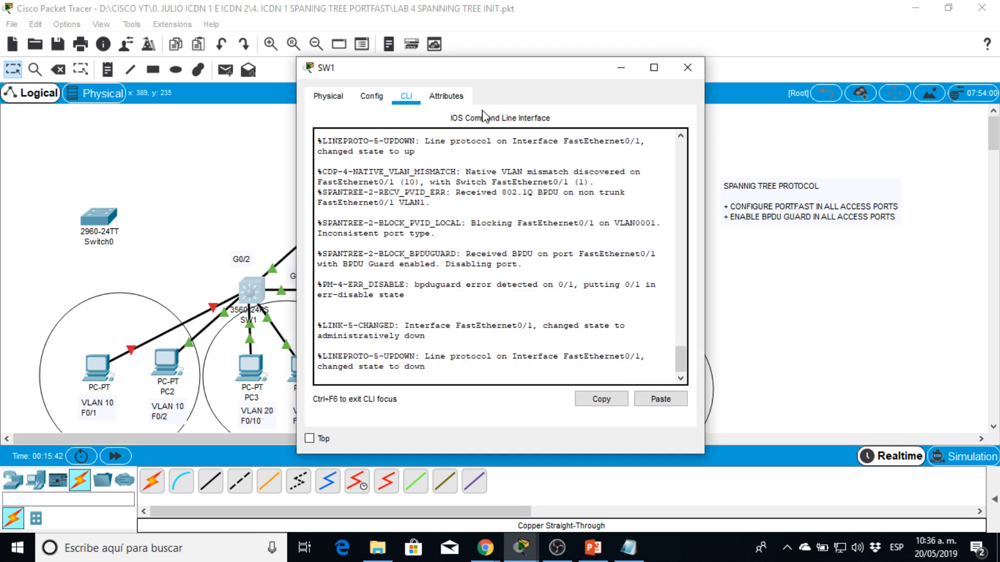
pyautogui.moveTo(486, 77); pyautogui.dragTo(585, 65)
pyautogui.press('Return')
pyautogui.press('Return')
pyautogui.press('Return')
pyautogui.press('Return')
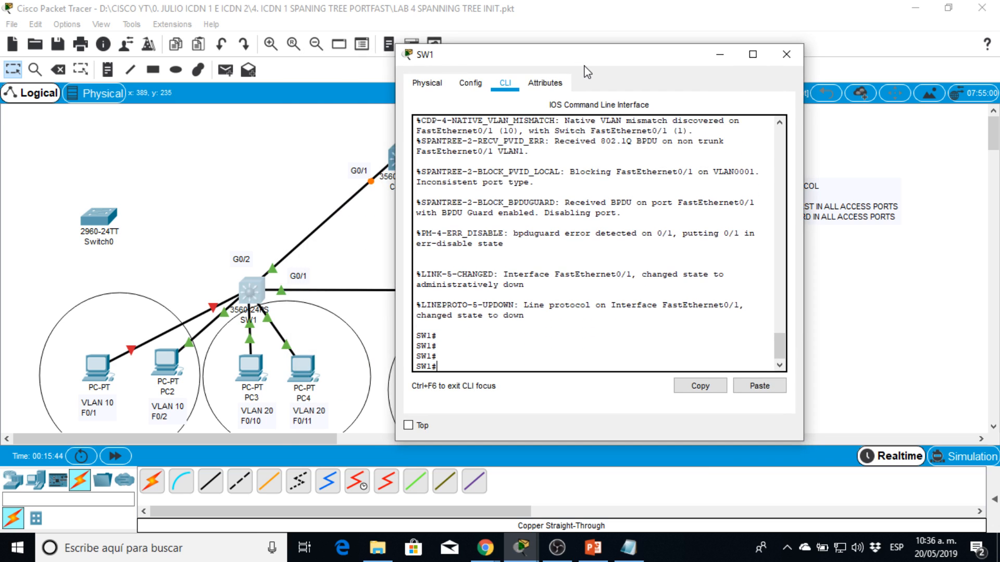
pyautogui.write('sh ru')
pyautogui.press('Return')
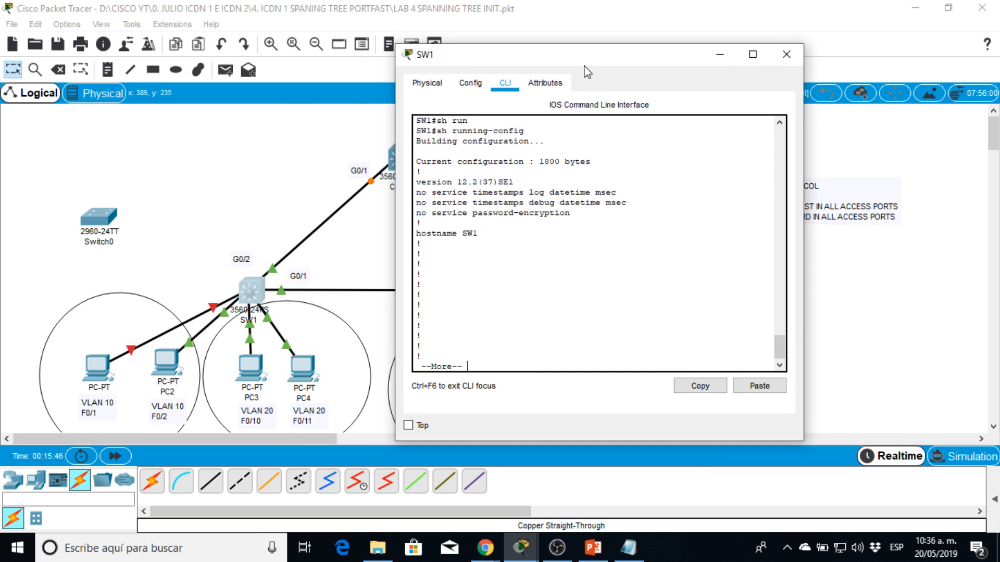
# Page through SW1's running configuration to the FastEthernet0/1 section, highlight its shutdown line, and exit the listing.
pyautogui.press('Return')
pyautogui.press('Return')
pyautogui.press('Return')
pyautogui.press('Return')
pyautogui.press('Return')
pyautogui.press('Return')
pyautogui.press('Return')
pyautogui.press('Return')
pyautogui.press('Return')
pyautogui.press('Return')
pyautogui.press('Return')
pyautogui.press('Return')
pyautogui.press('Return')
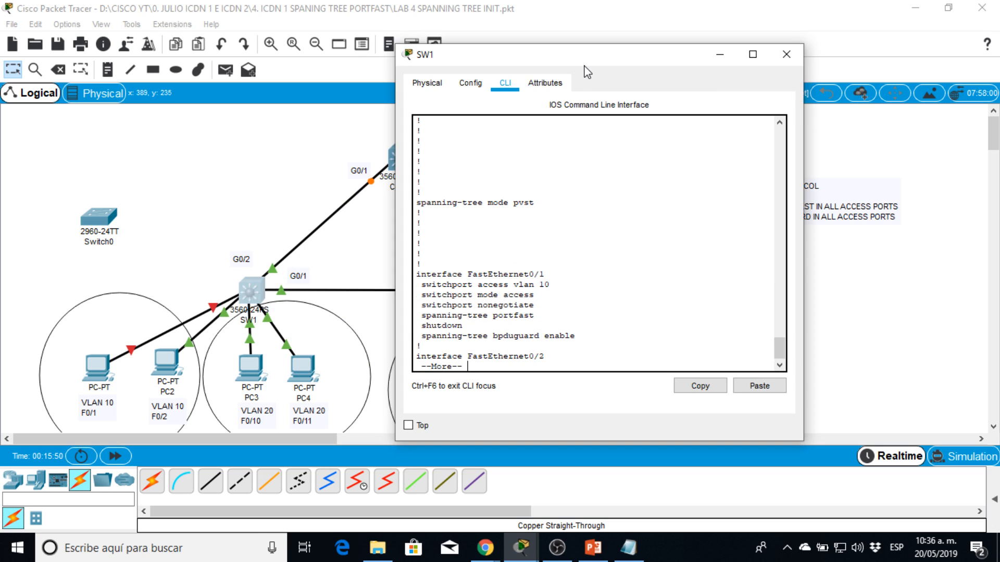
pyautogui.doubleClick(440, 326)
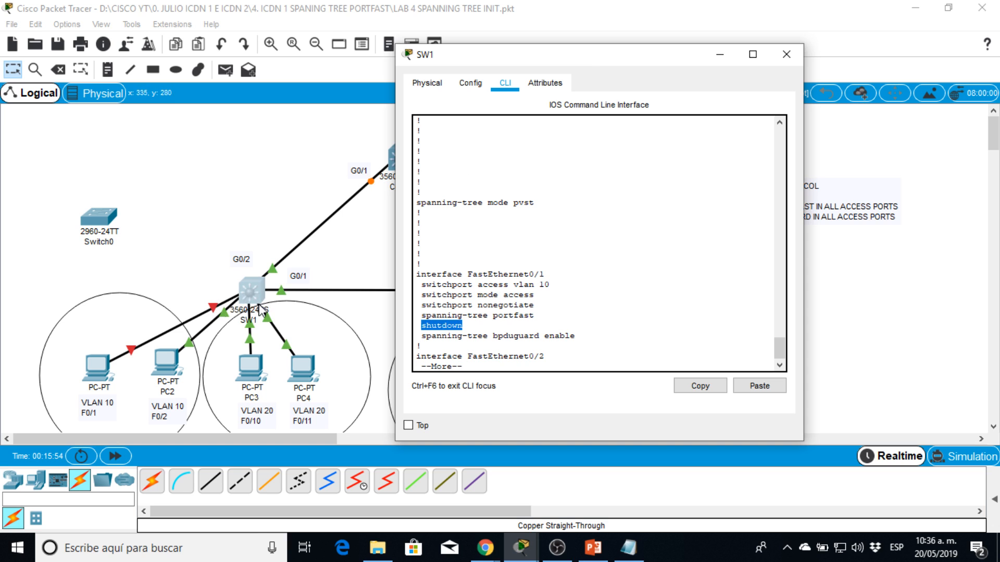
pyautogui.moveTo(570, 44); pyautogui.dragTo(706, 28)
pyautogui.press('Return')
pyautogui.press('Return')
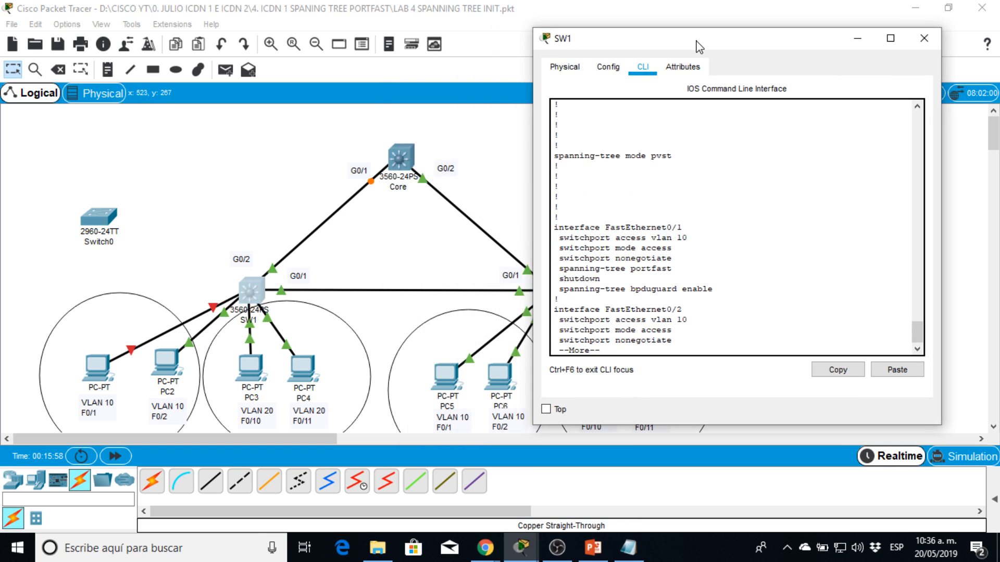
pyautogui.press('q')
pyautogui.press('Return')
pyautogui.press('Return')
pyautogui.press('Return')
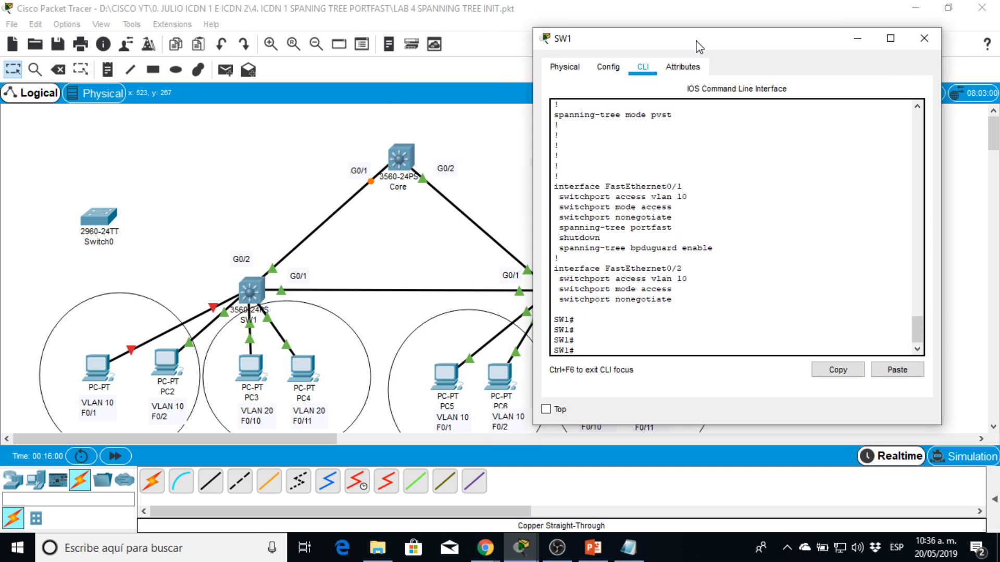
# Enter interface configuration for FastEthernet0/1 on SW1 and issue the no shutdown command.
pyautogui.write('conf t')
pyautogui.press('Return')
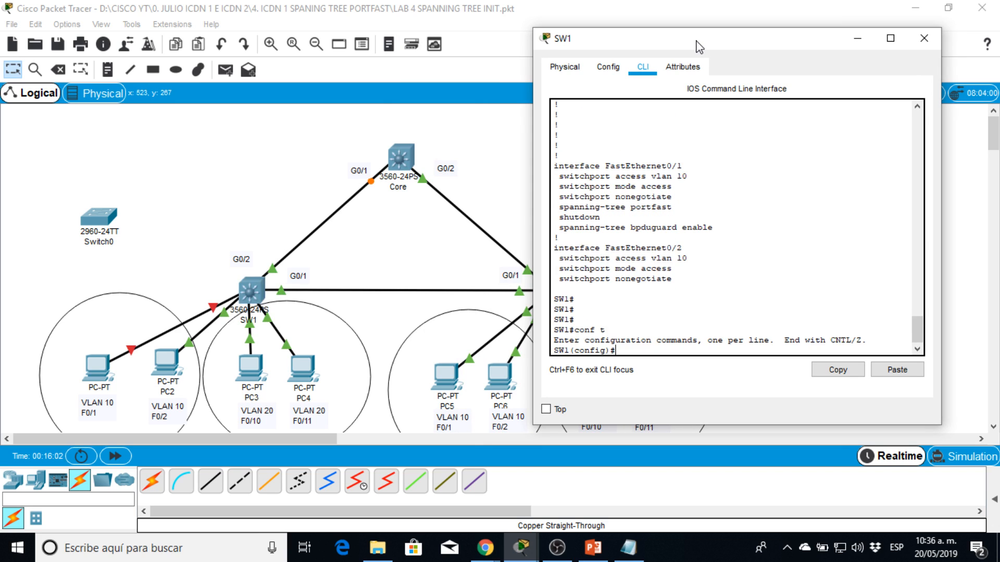
pyautogui.write('int f0/1')
pyautogui.press('Return')
pyautogui.write('no shut')
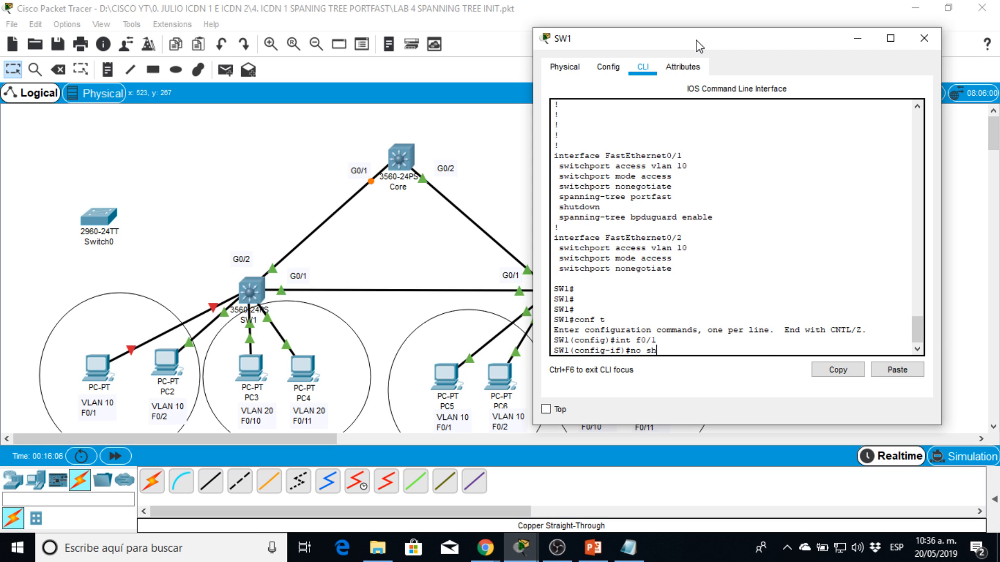
pyautogui.press('Return')
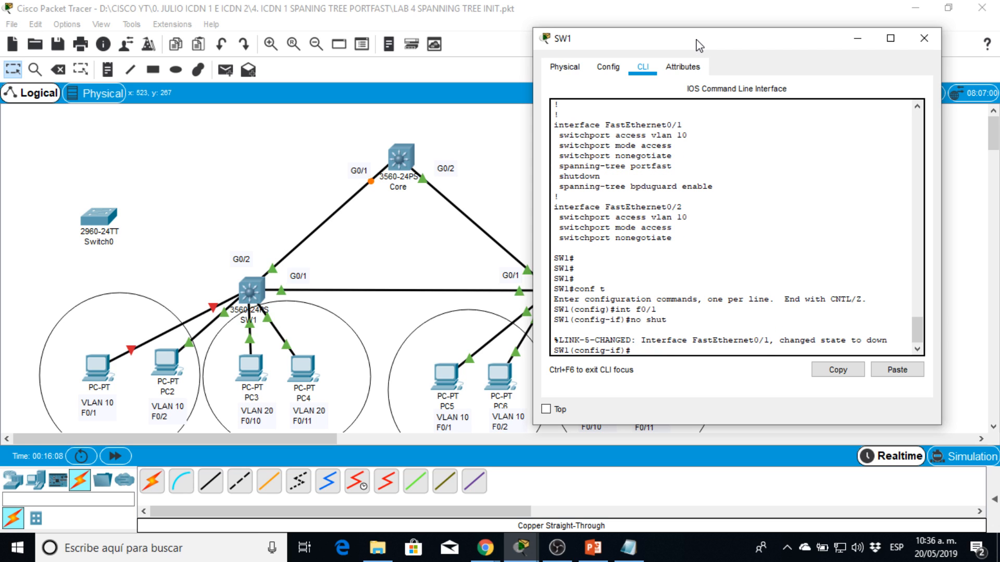
pyautogui.press('Return')
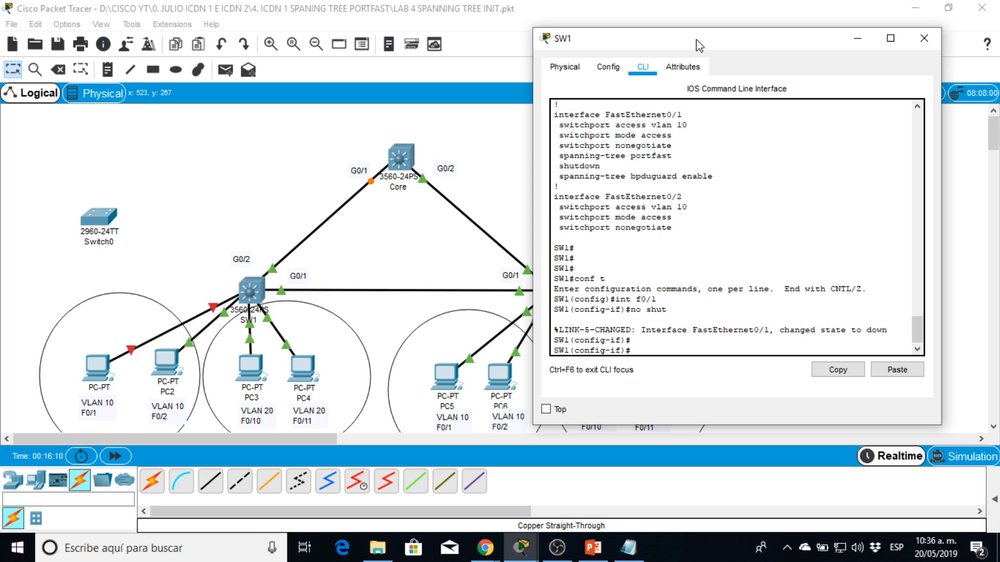
# Bounce SW1's FastEthernet0/1 with shutdown followed by no shutdown, and end the configuration session.
pyautogui.press('Return')
pyautogui.write('no ')
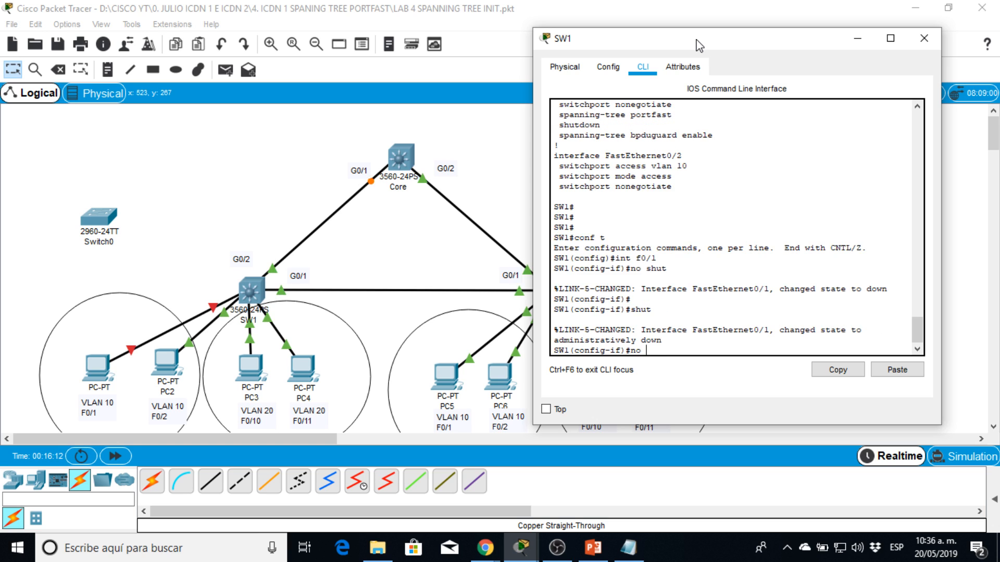
pyautogui.write('shut')
pyautogui.press('Tab')
pyautogui.press('Return')
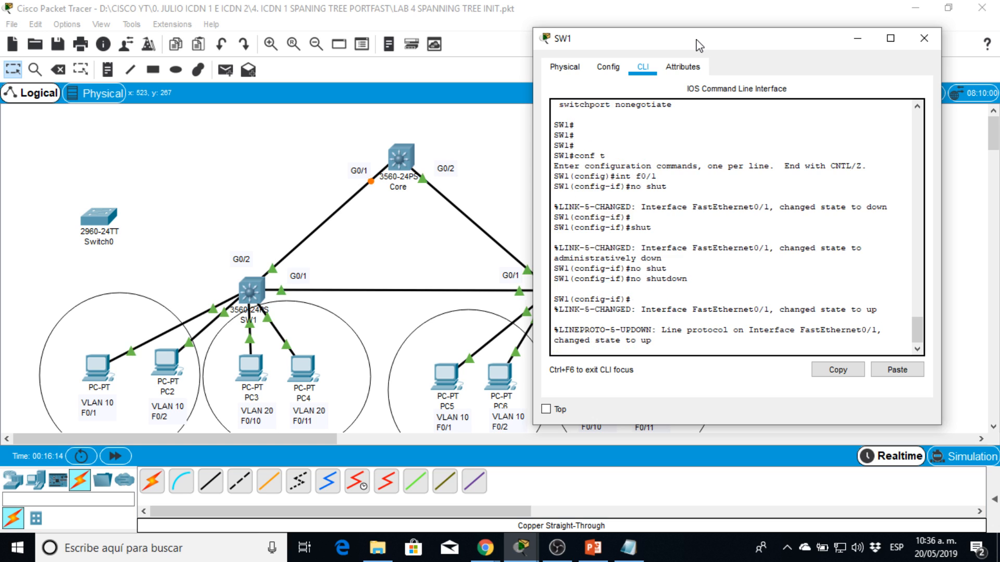
pyautogui.press('Return')
pyautogui.write('end')
pyautogui.press('Return')
pyautogui.press('Return')
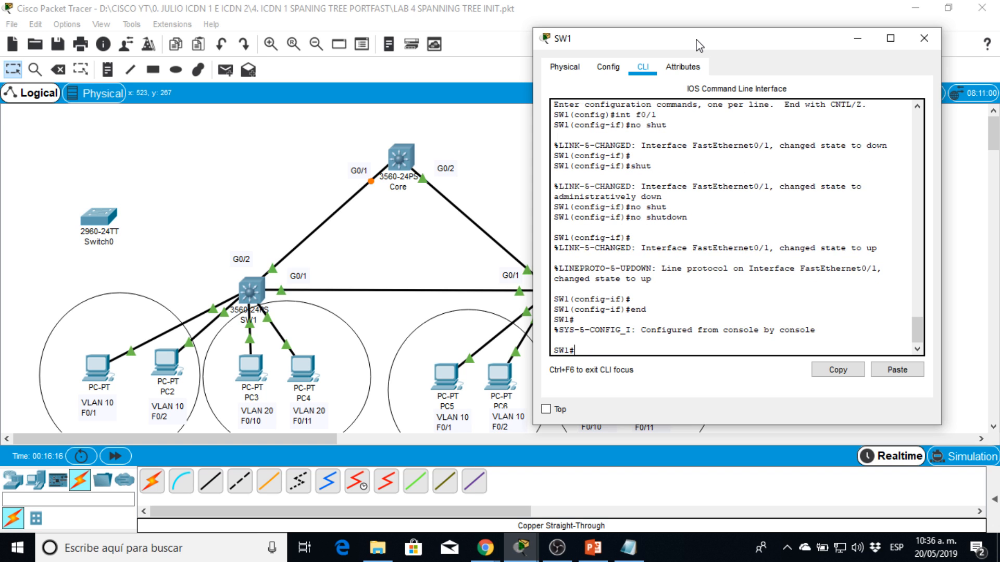
# Close SW1's window and move the unconnected Switch0 slightly higher in the topology.
pyautogui.moveTo(697, 46); pyautogui.dragTo(580, 67)
pyautogui.click(828, 61)
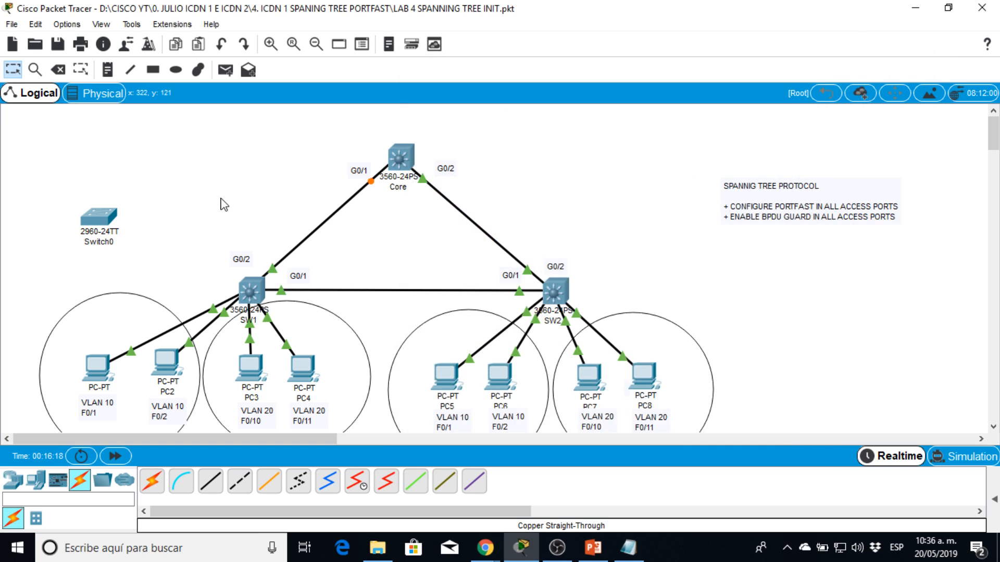
pyautogui.moveTo(104, 220); pyautogui.dragTo(113, 182)
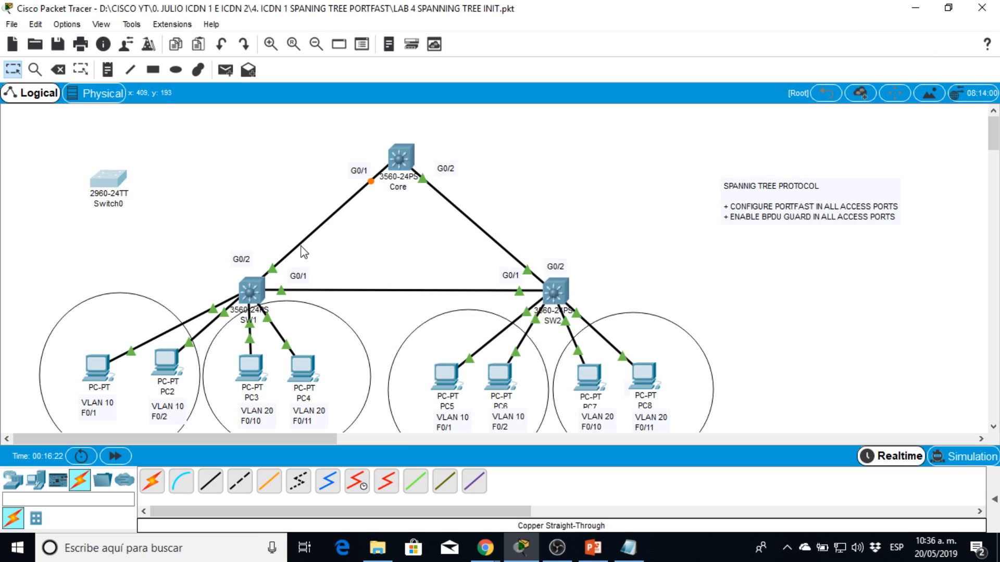